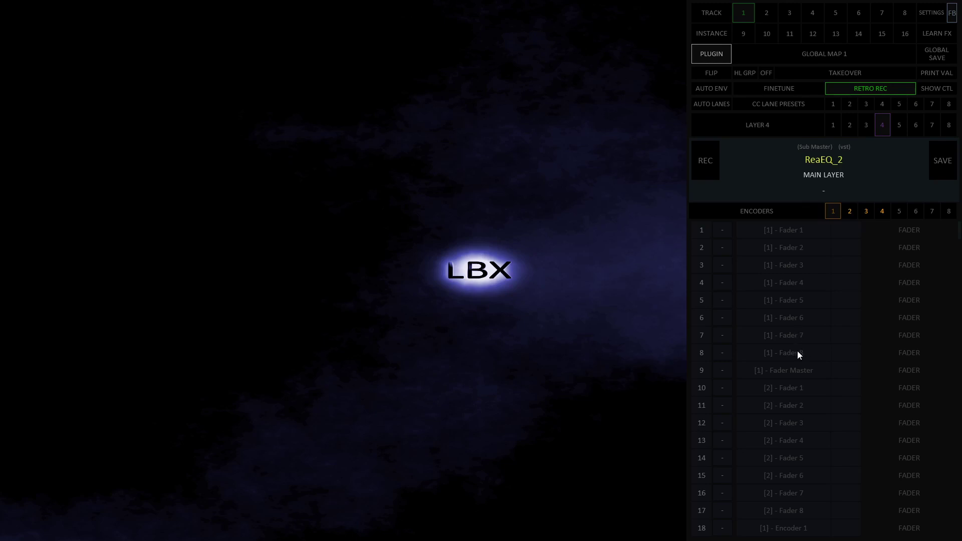
Check the hardware MIDI and controller map settings and switch the mapping mode from Plugin to Track.
click(930, 13)
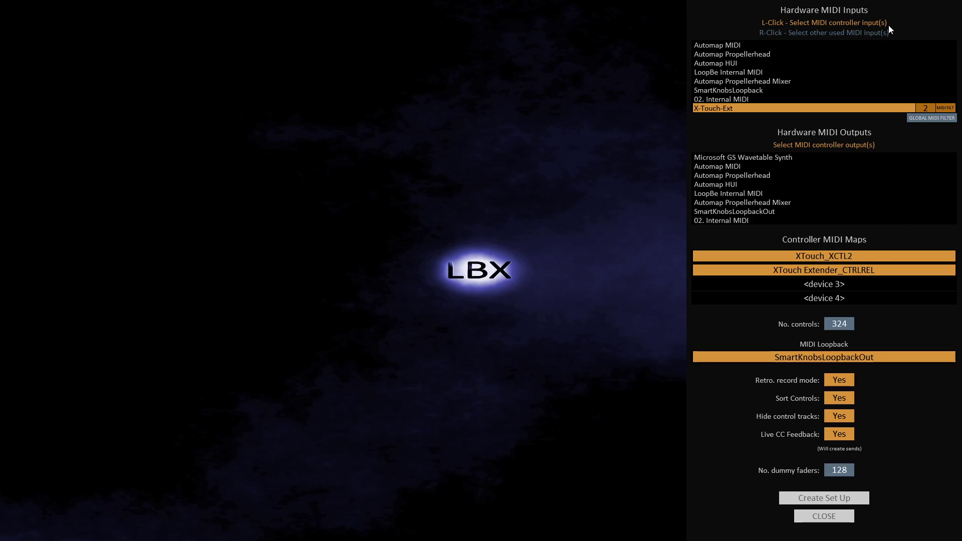
click(930, 14)
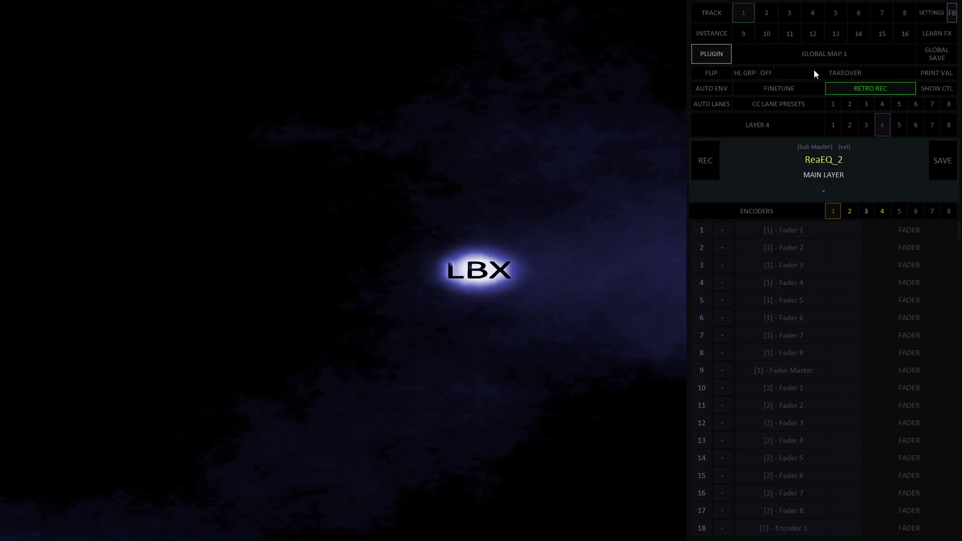
click(710, 12)
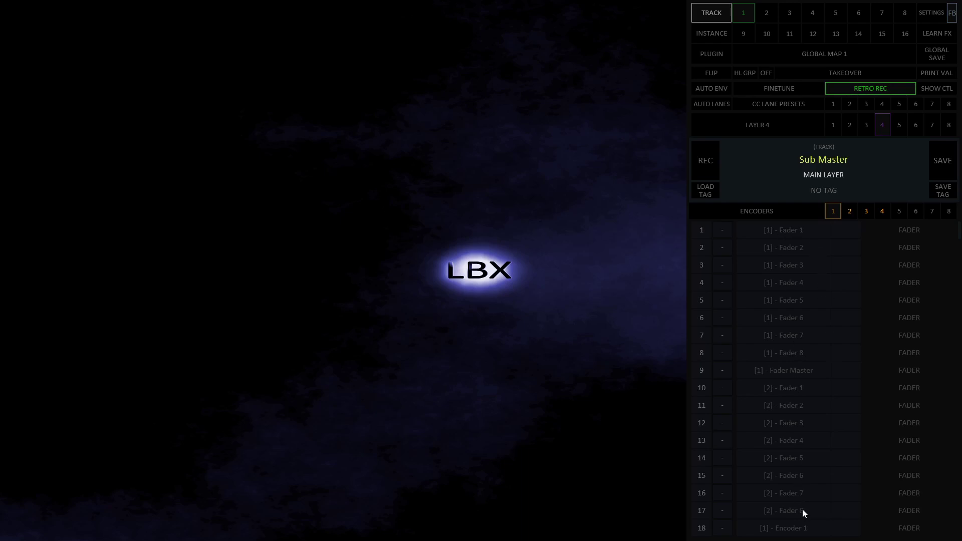
click(926, 13)
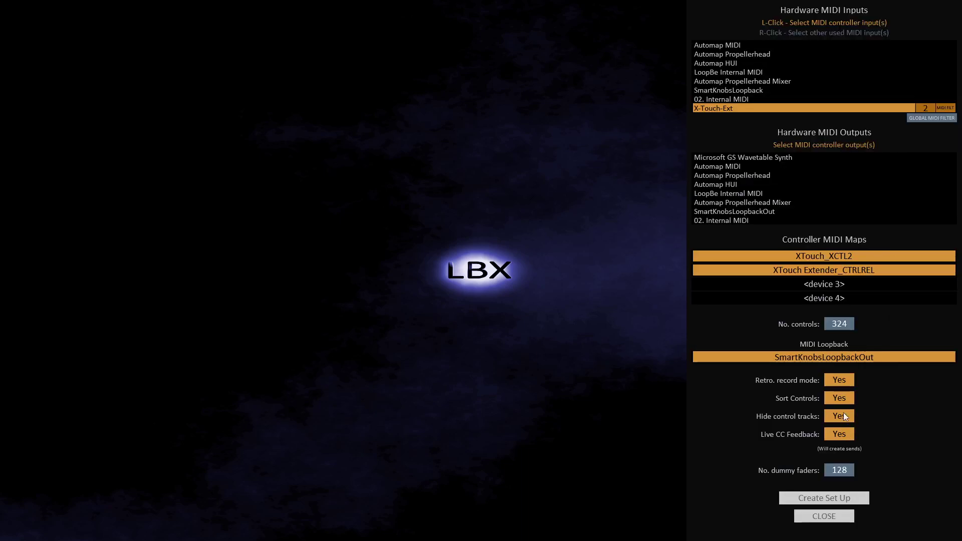
click(911, 11)
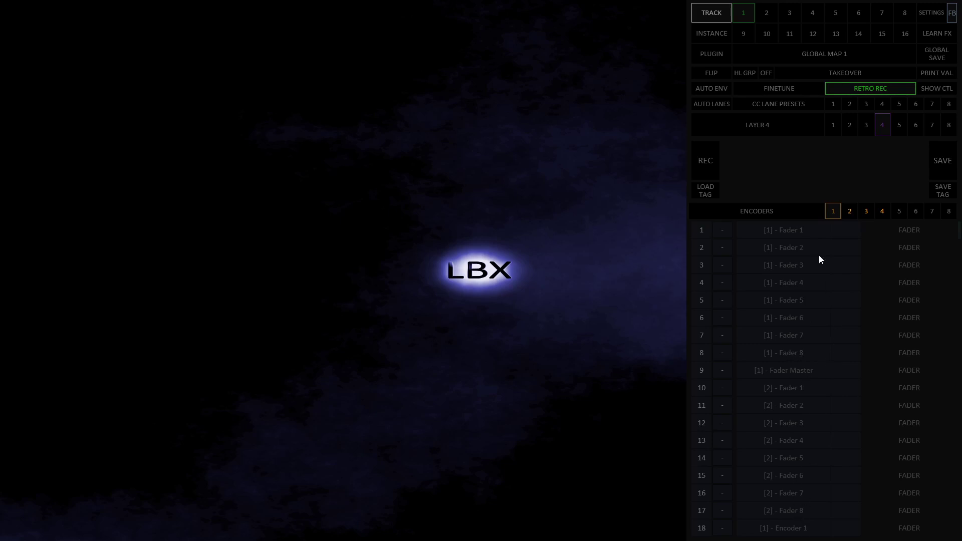
Examine the list of available controls, from faders and encoders through buttons and meter LEDs to the dummy faders.
scroll(814, 263, down, 6)
scroll(810, 246, down, 20)
scroll(810, 248, up, 20)
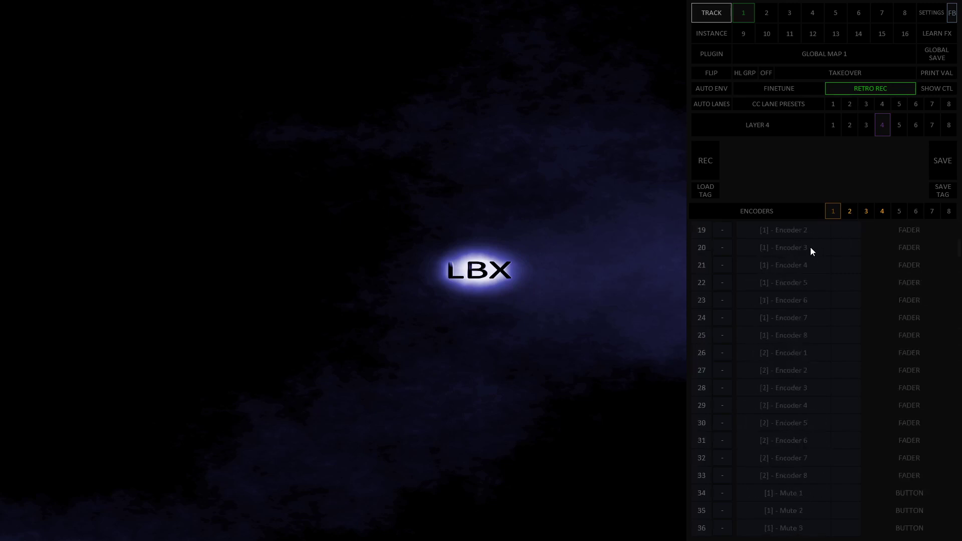
drag(958, 263, 960, 240)
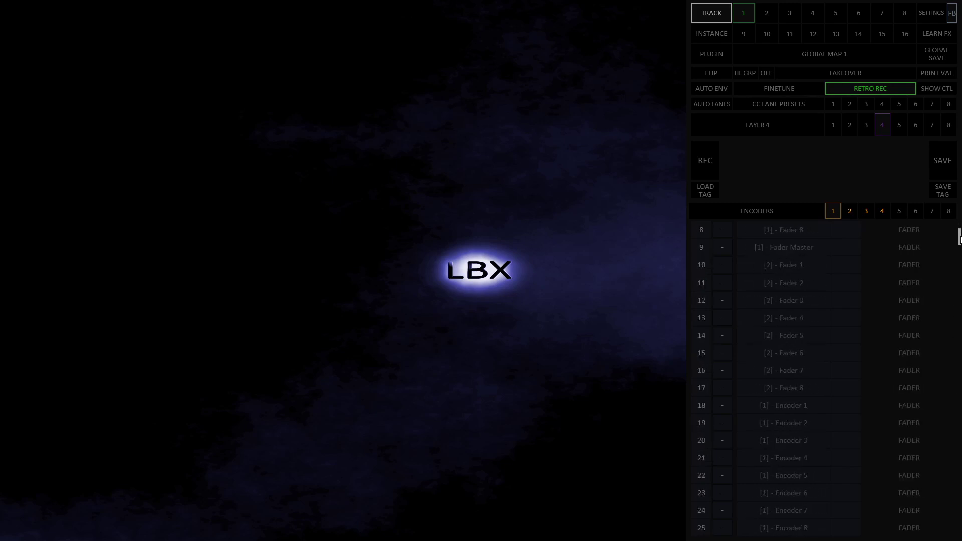
scroll(791, 250, down, 3)
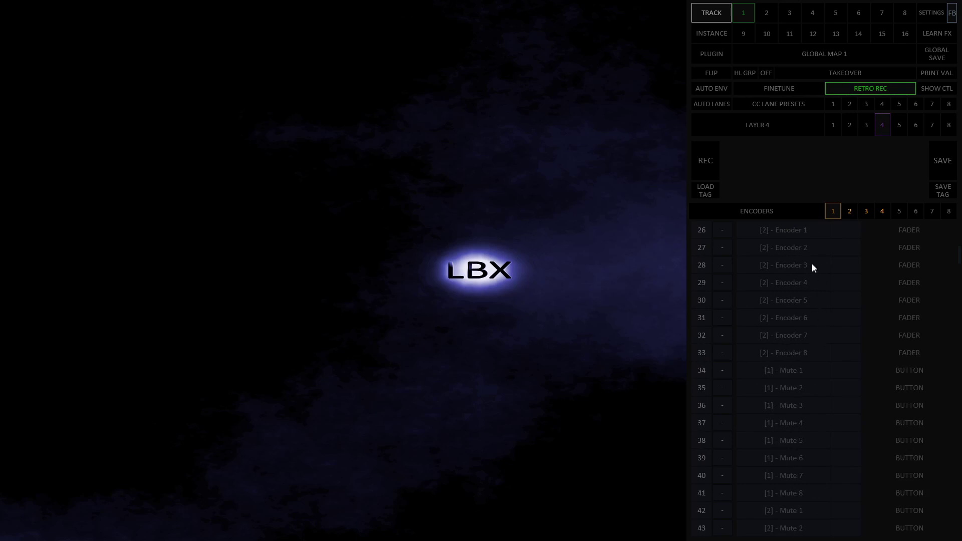
scroll(808, 375, down, 9)
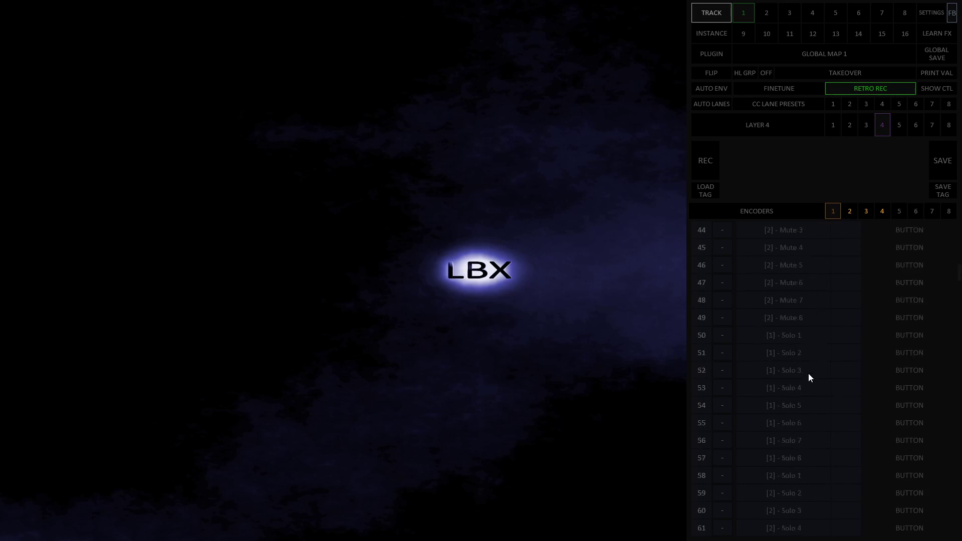
scroll(817, 356, down, 6)
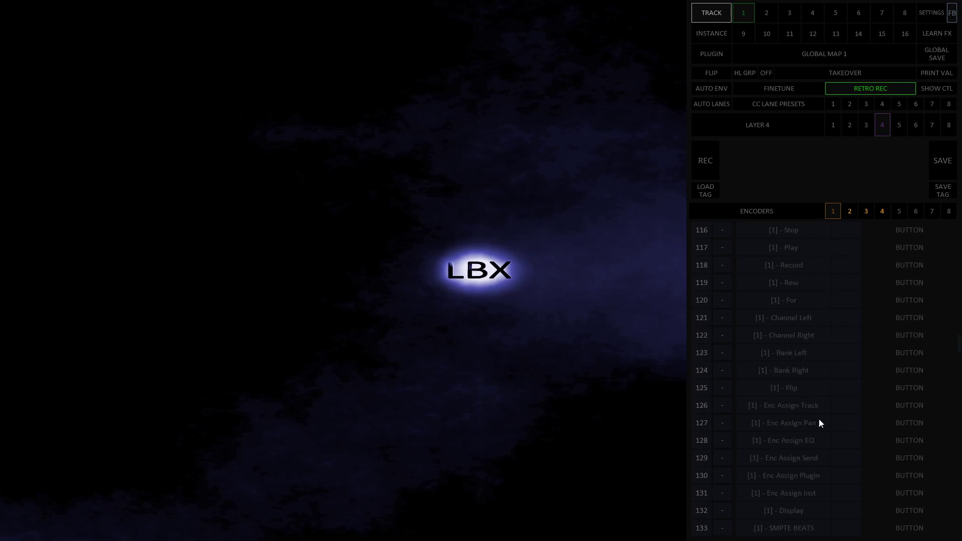
scroll(814, 353, down, 3)
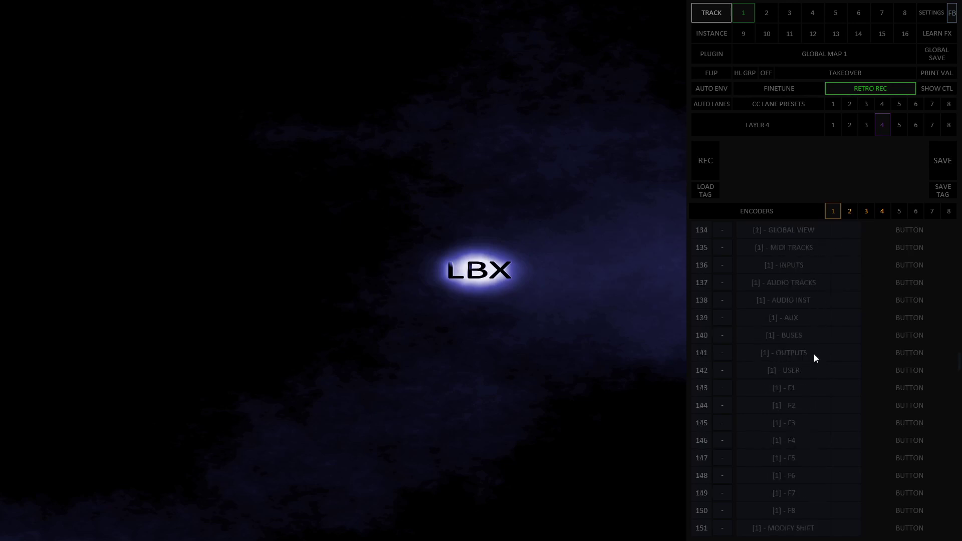
scroll(807, 317, down, 12)
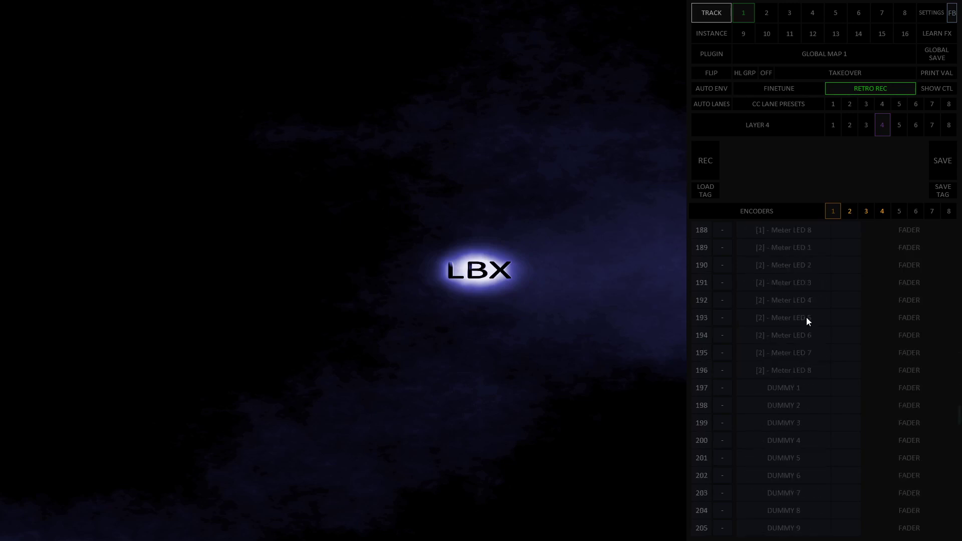
scroll(807, 317, up, 3)
scroll(825, 372, up, 20)
scroll(825, 372, up, 2)
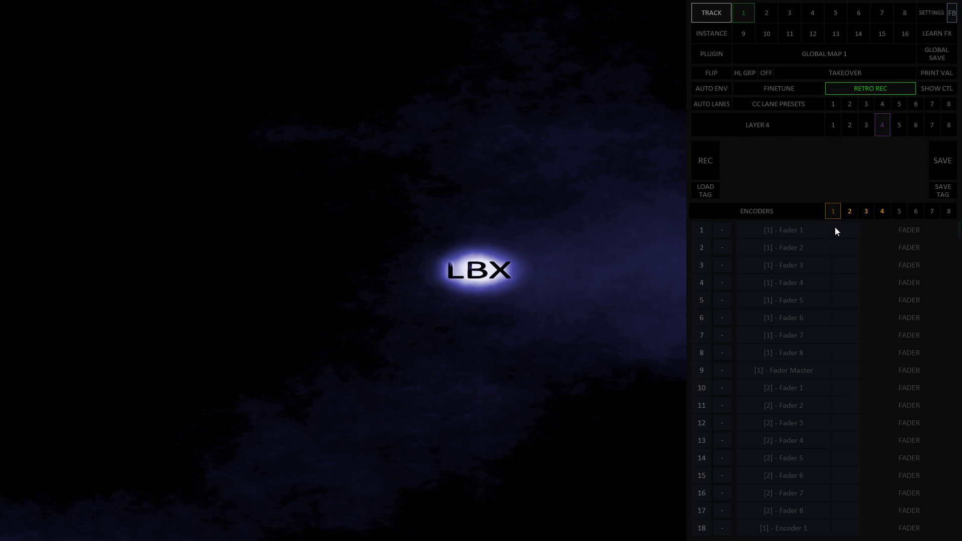
Toggle layer 4 for the Sub Master track, select layer 1 instead, and return to the main layer.
click(705, 15)
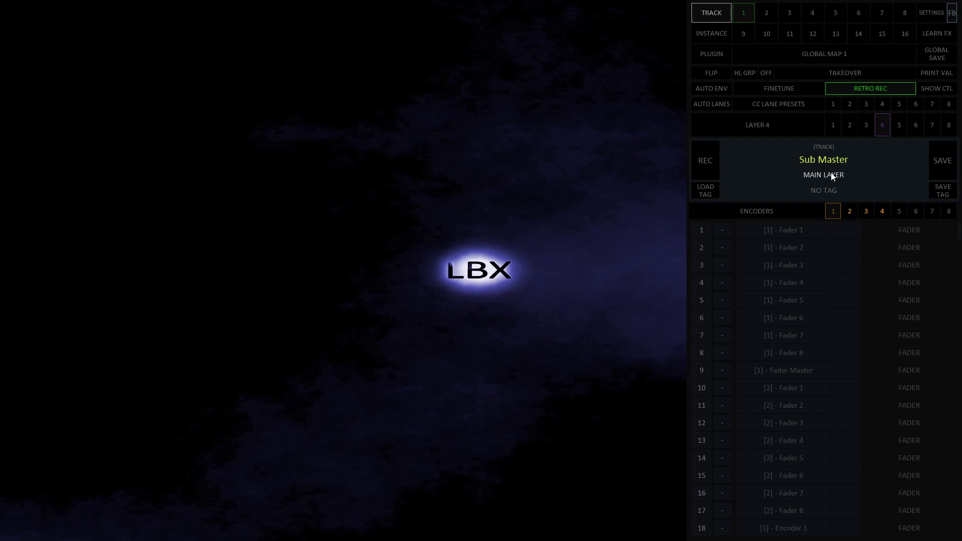
click(780, 129)
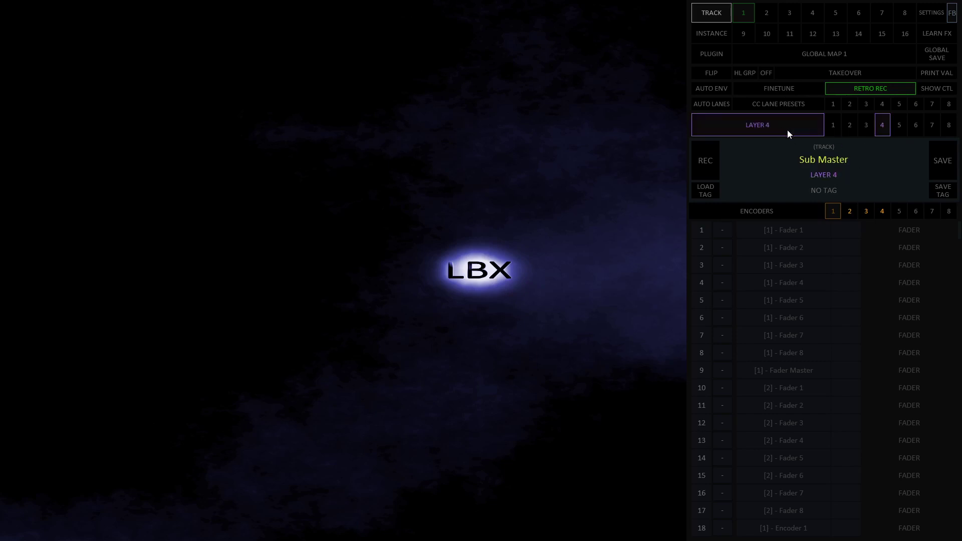
click(785, 128)
click(831, 132)
click(783, 126)
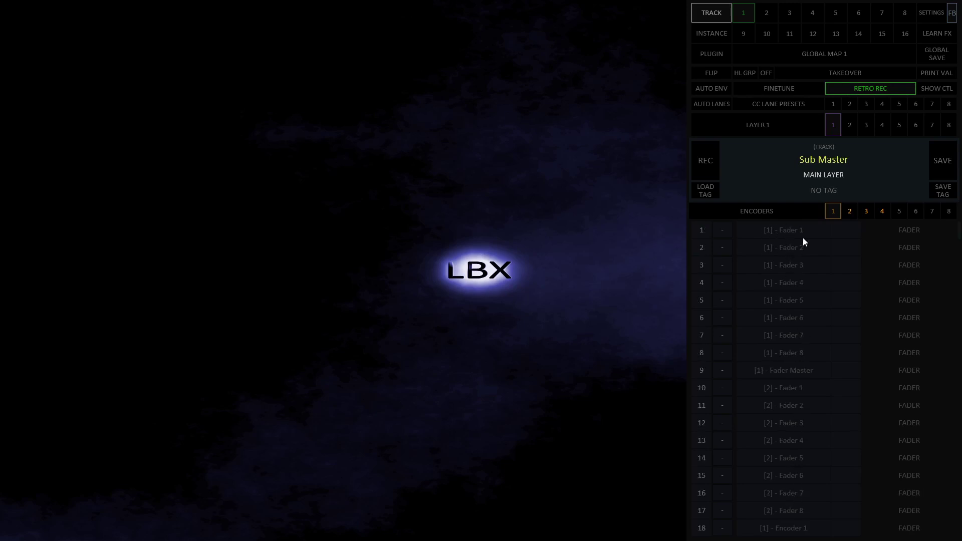
Open the fader properties for Fader 1 on device 1 and step forward and back through the neighbouring controls.
double_click(791, 231)
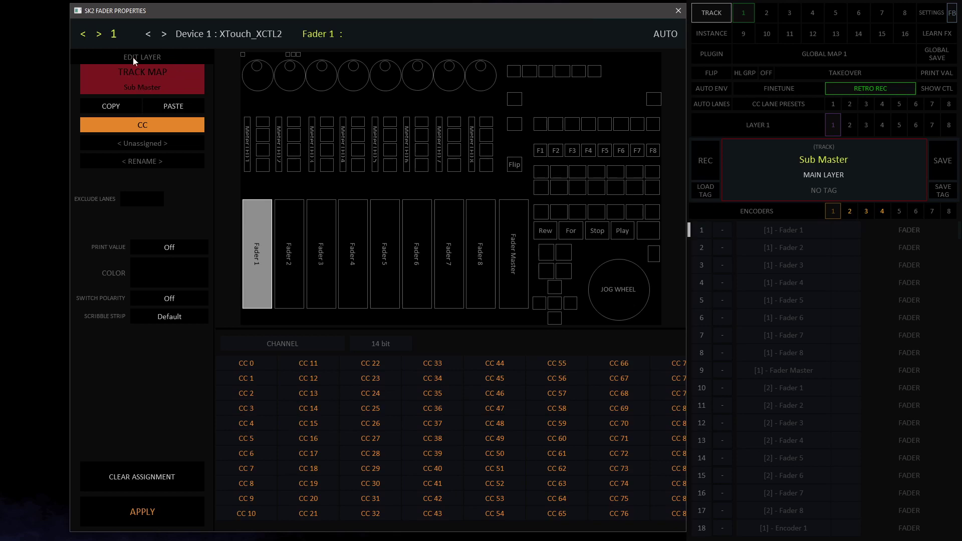
click(100, 34)
click(100, 34)
click(99, 34)
click(84, 34)
click(84, 34)
click(84, 34)
click(98, 35)
click(98, 34)
click(84, 34)
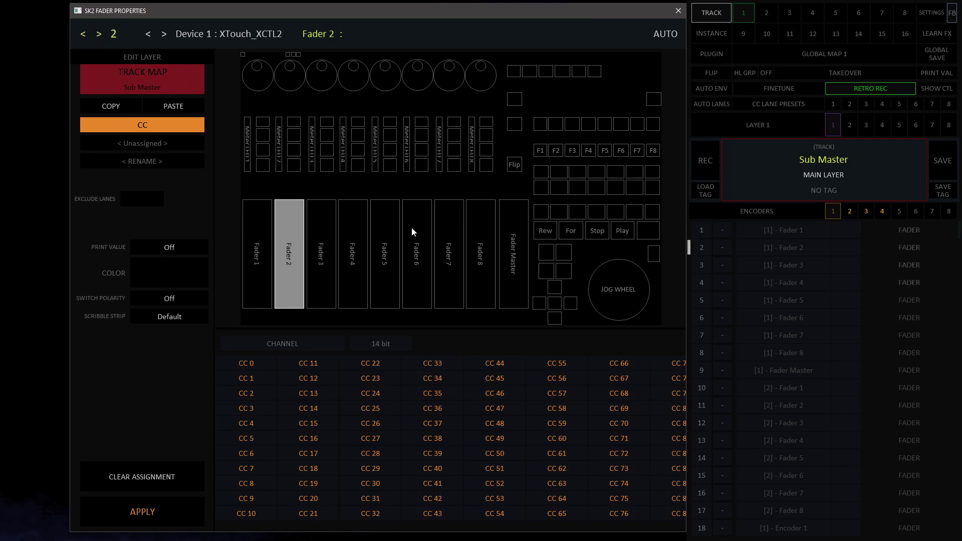
Select faders 1, 4 and 6 on the XTouch_XCTL2 device layout and finish with Fader 1 selected.
click(252, 244)
click(351, 248)
click(409, 248)
click(259, 243)
click(258, 243)
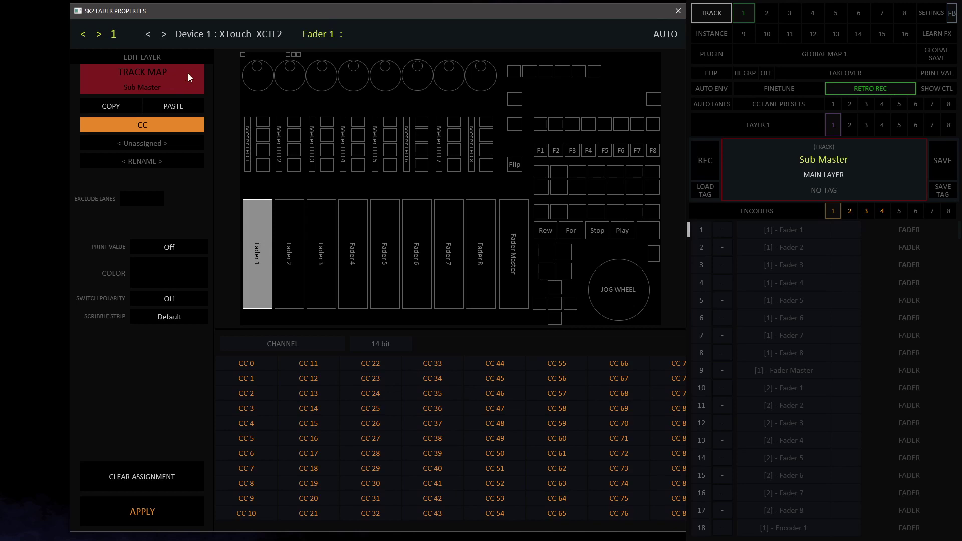
Look at device 2, XTouch Extender_CTRLREL, selecting faders 3, 2 and 1 on its layout, and return to device 1.
click(164, 35)
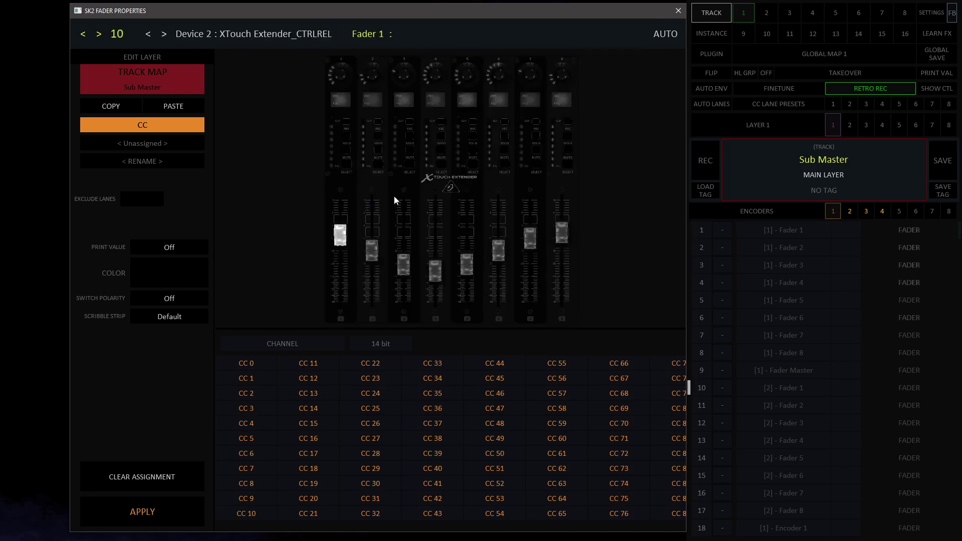
click(404, 264)
click(375, 252)
click(340, 234)
click(150, 34)
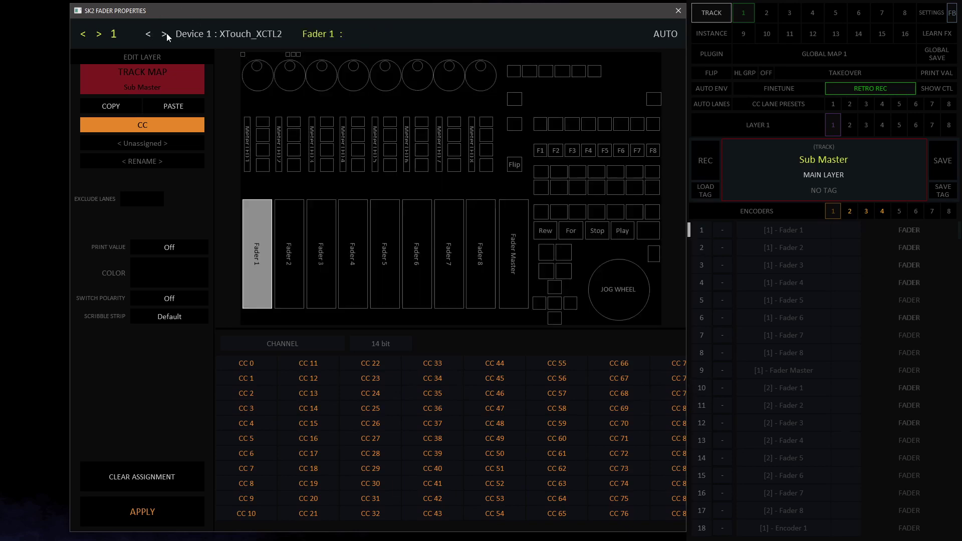
click(146, 31)
click(164, 34)
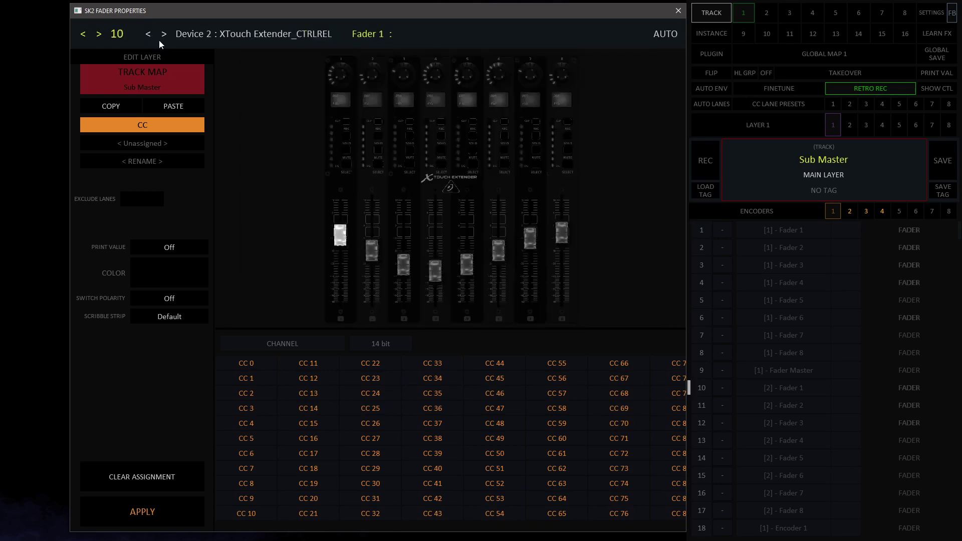
click(148, 33)
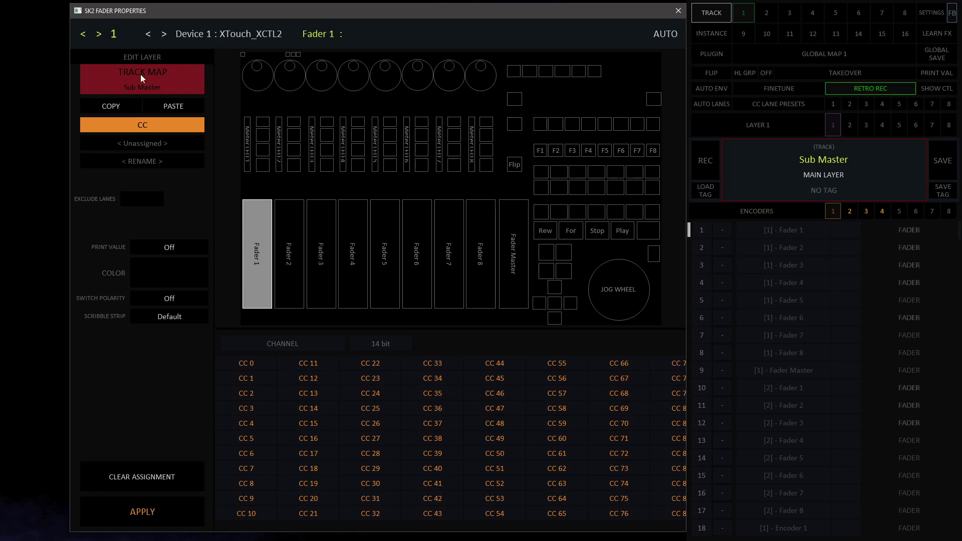
Cycle the edit layer of Fader 1 through the available maps to Track Map Layer 1.
click(156, 79)
click(167, 84)
click(166, 84)
click(166, 84)
click(167, 84)
click(166, 84)
click(166, 84)
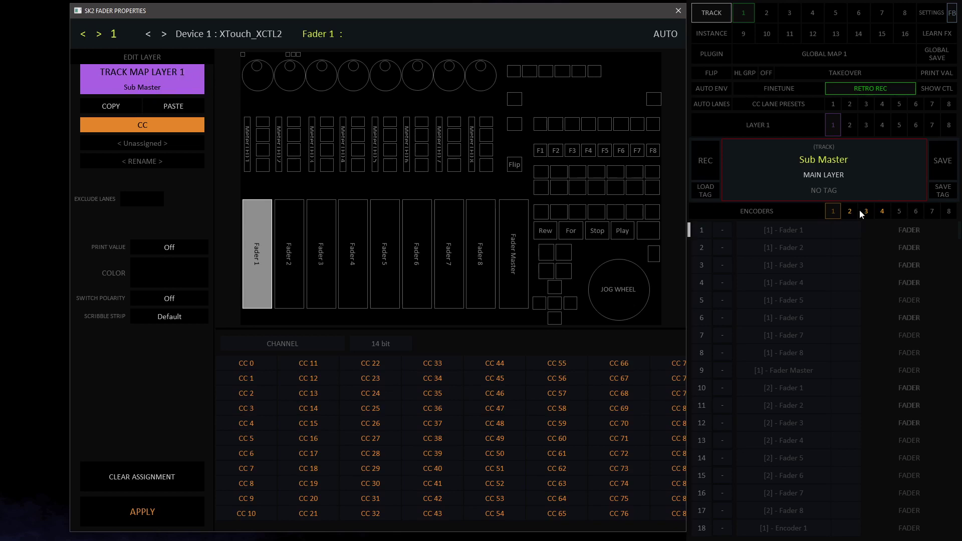
Switch the track map through layers 2, 4 and 5 and back to layer 1.
click(848, 125)
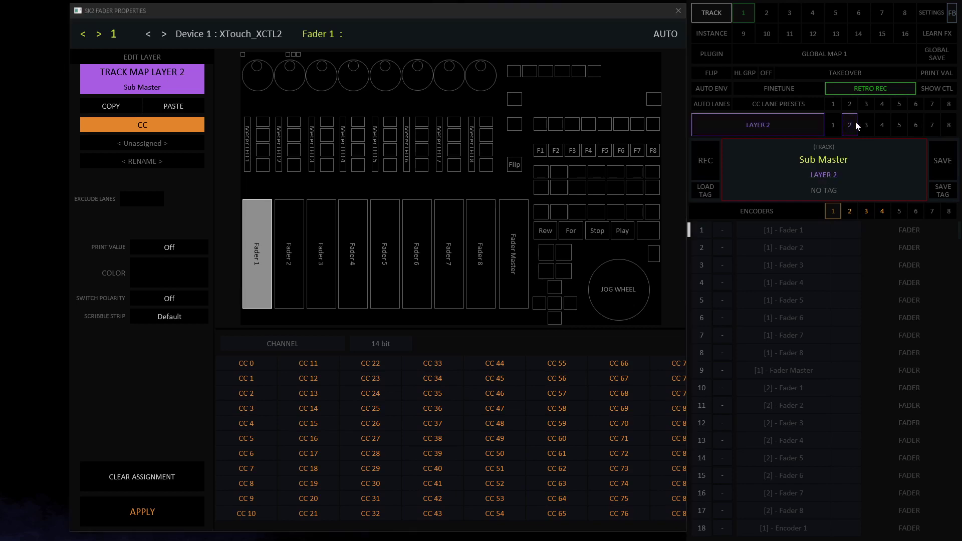
click(876, 129)
click(899, 127)
click(829, 126)
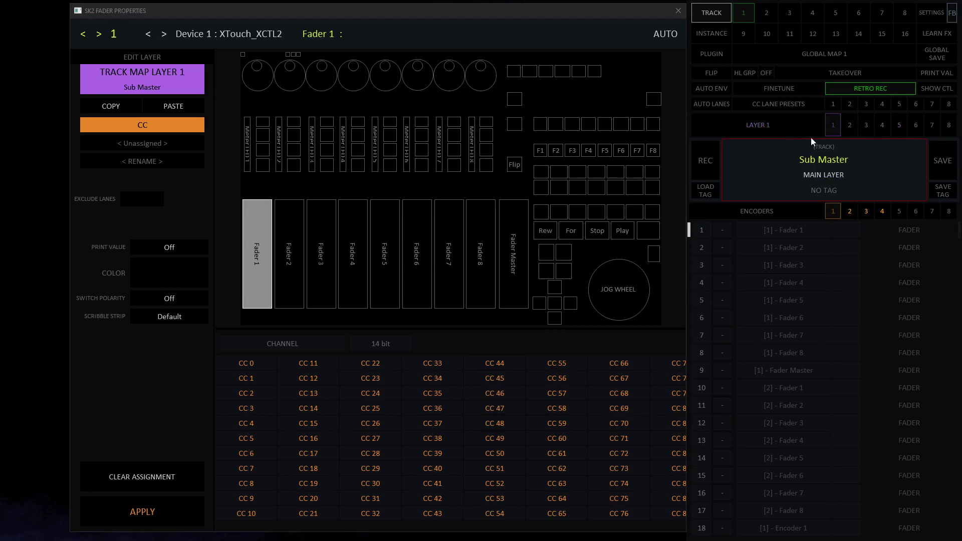
Change the edit layer to Global Map and switch through global maps 2, 3 and 4 back to 1.
click(156, 84)
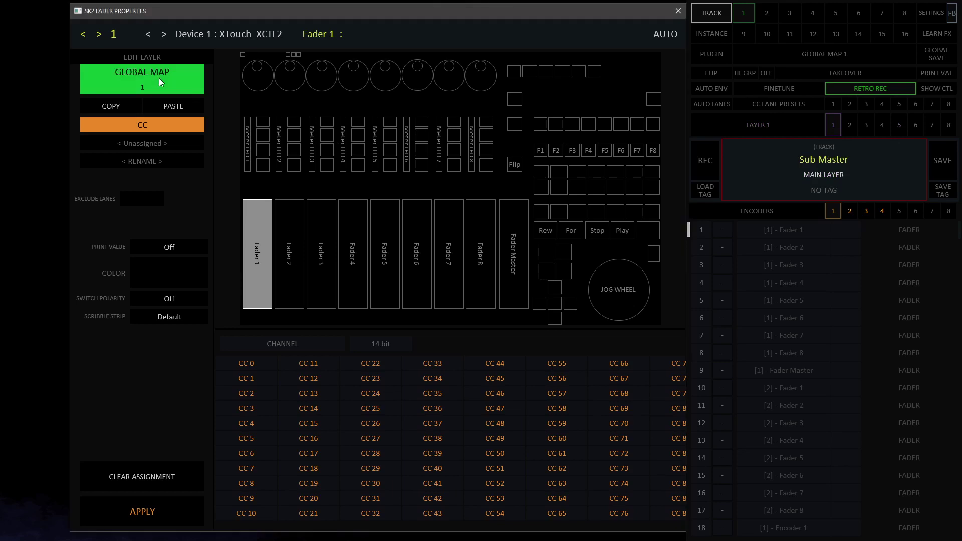
click(765, 13)
click(792, 15)
click(813, 13)
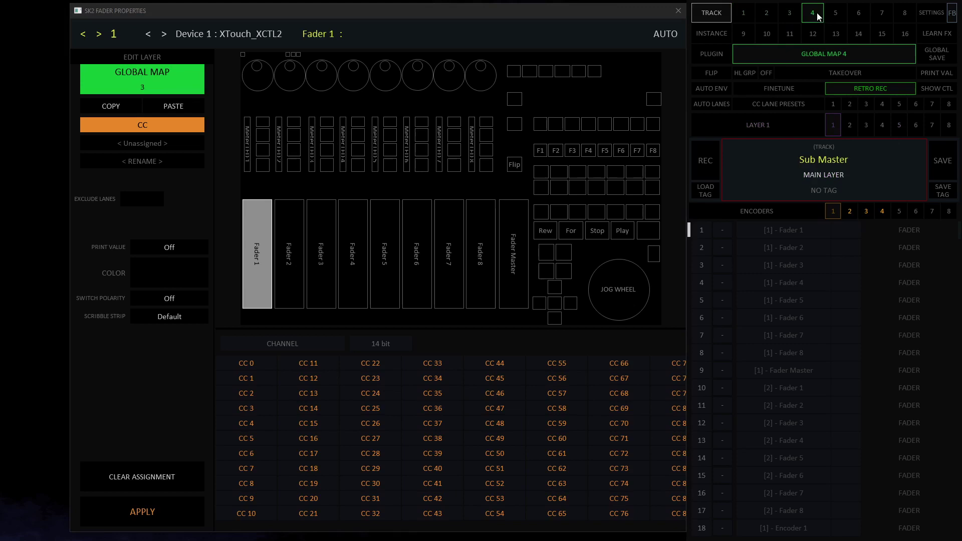
click(743, 13)
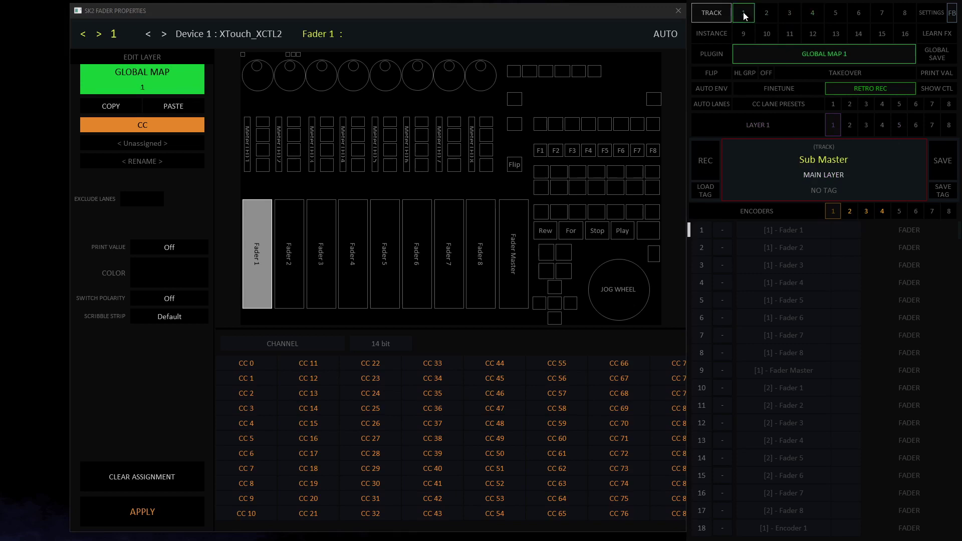
Return the edit layer to the Sub Master track map and cycle Fader 1's assignment type through Plugin, CC and Track to Action.
click(133, 72)
click(146, 80)
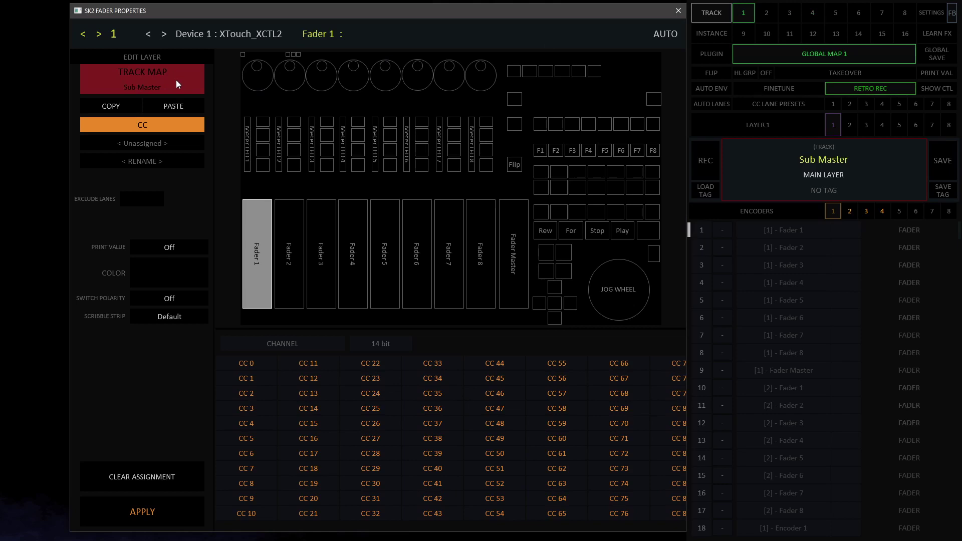
click(160, 125)
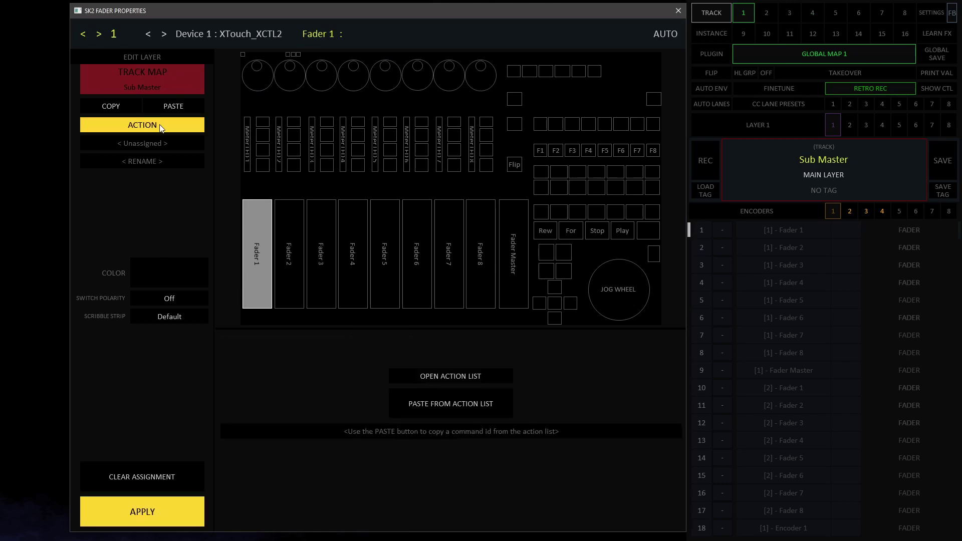
click(149, 125)
click(150, 124)
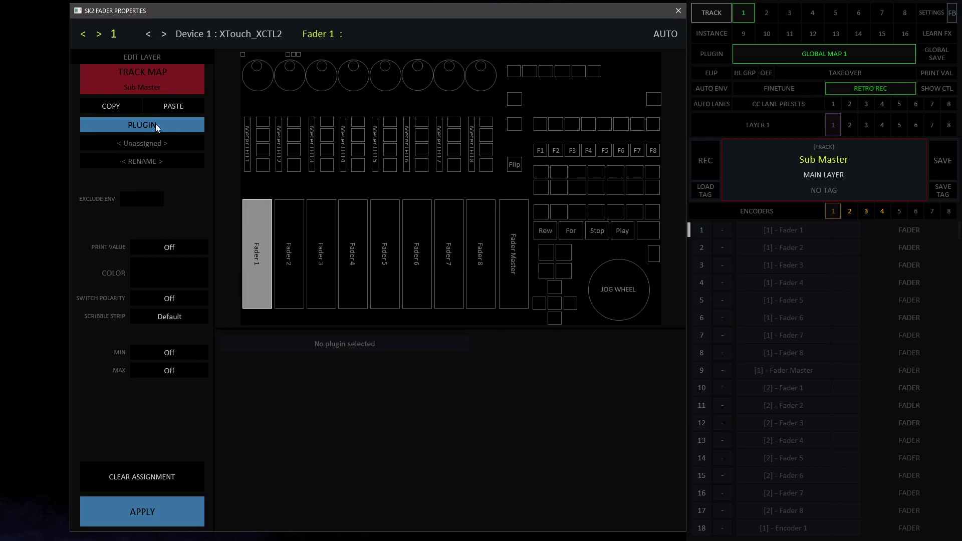
click(155, 124)
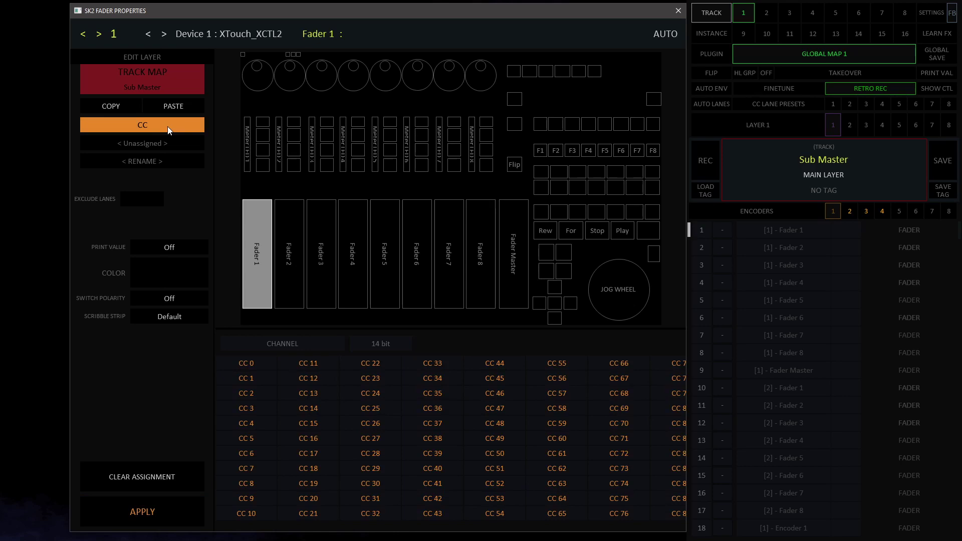
click(168, 127)
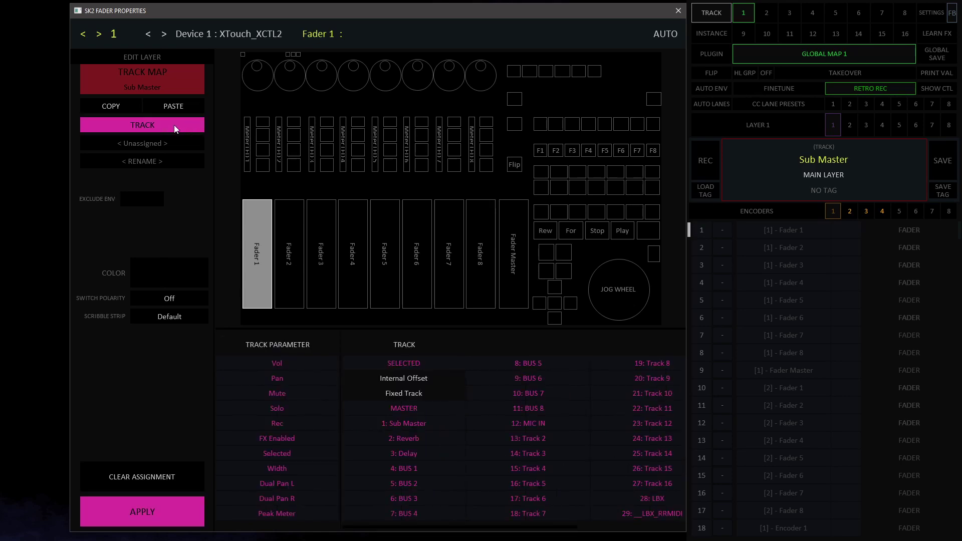
click(170, 123)
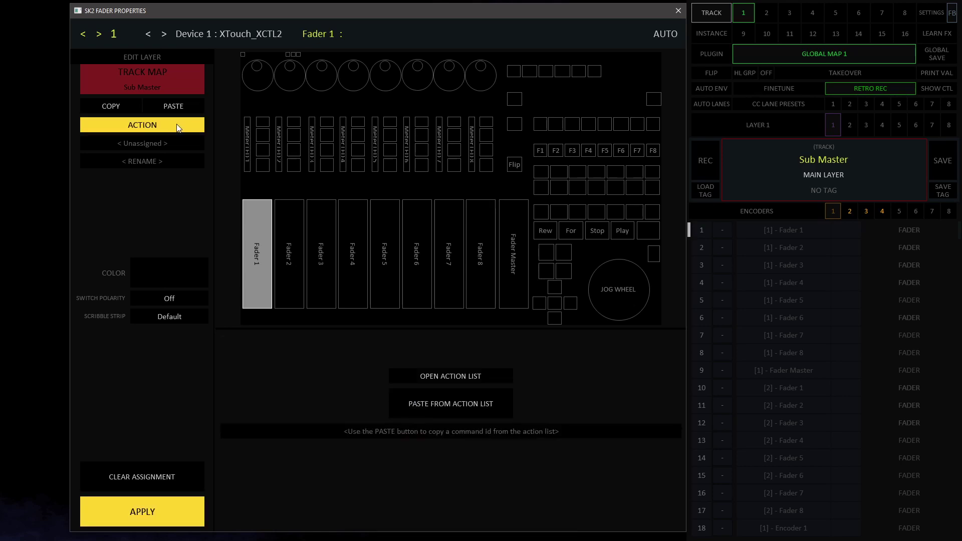
Cycle Fader 1's assignment type from Action through Internal, Plugin and CC to Track.
click(156, 125)
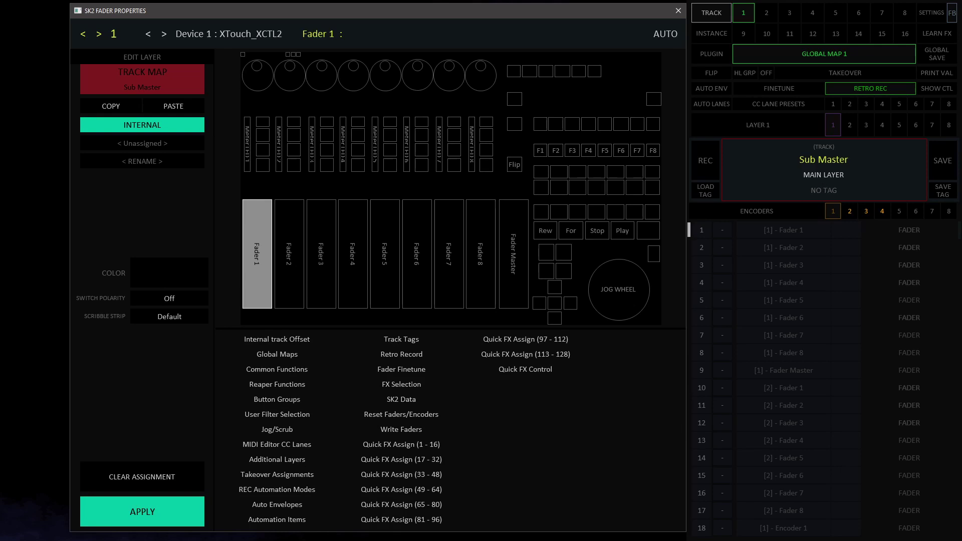
click(149, 123)
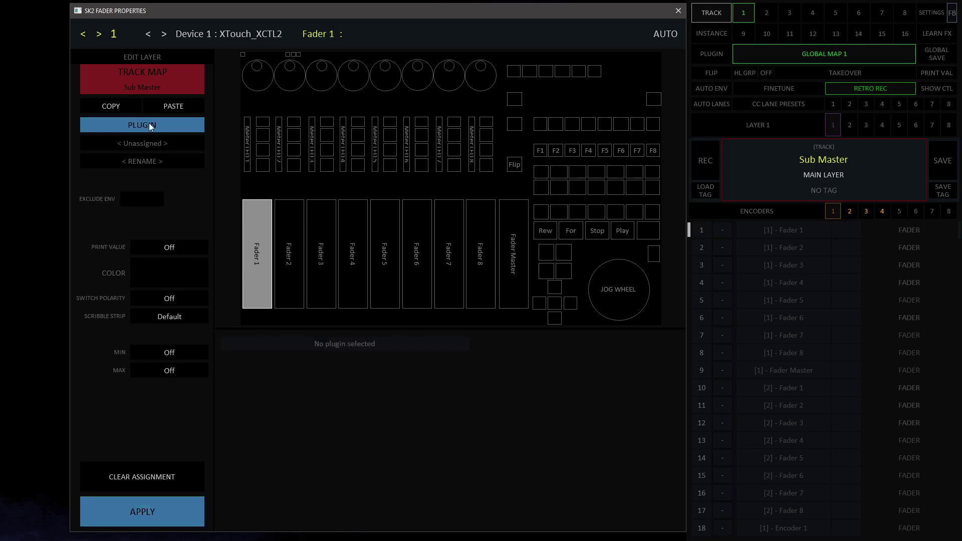
click(173, 124)
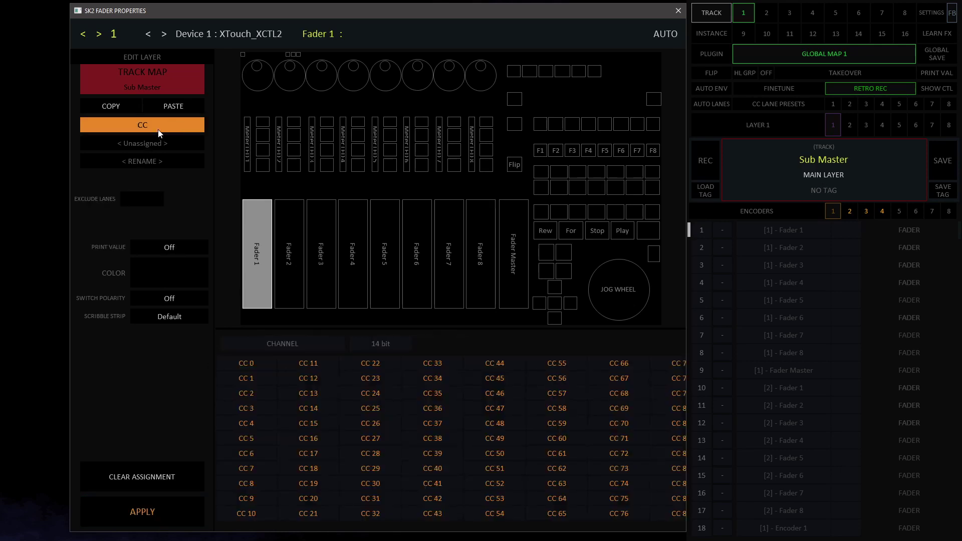
click(158, 130)
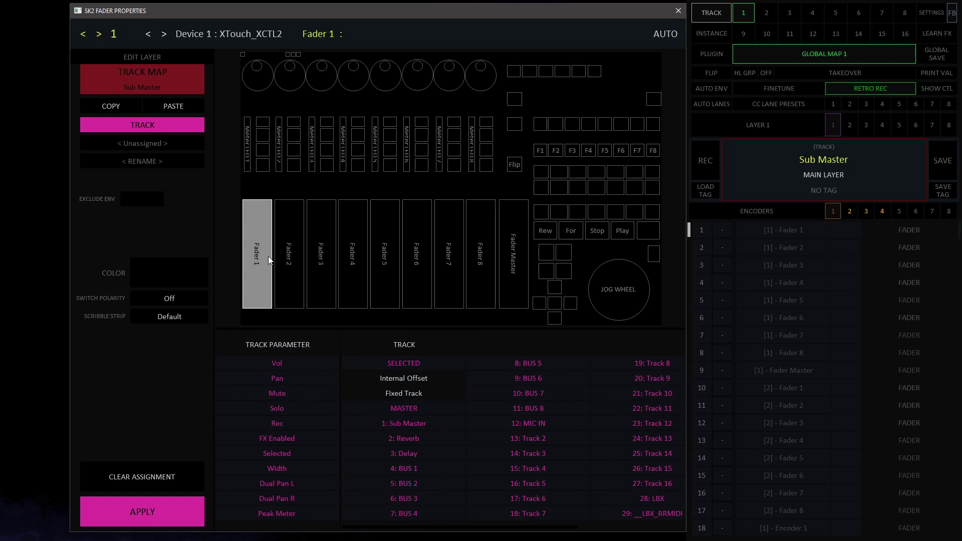
Assign Fader 1 to the Vol parameter of the SELECTED track, give it a purple colour and apply the assignment.
click(281, 365)
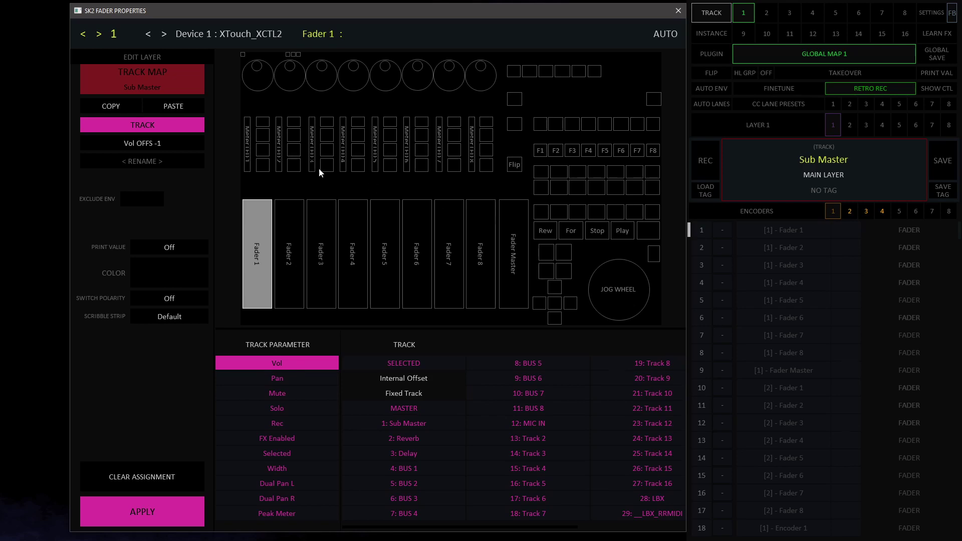
click(420, 363)
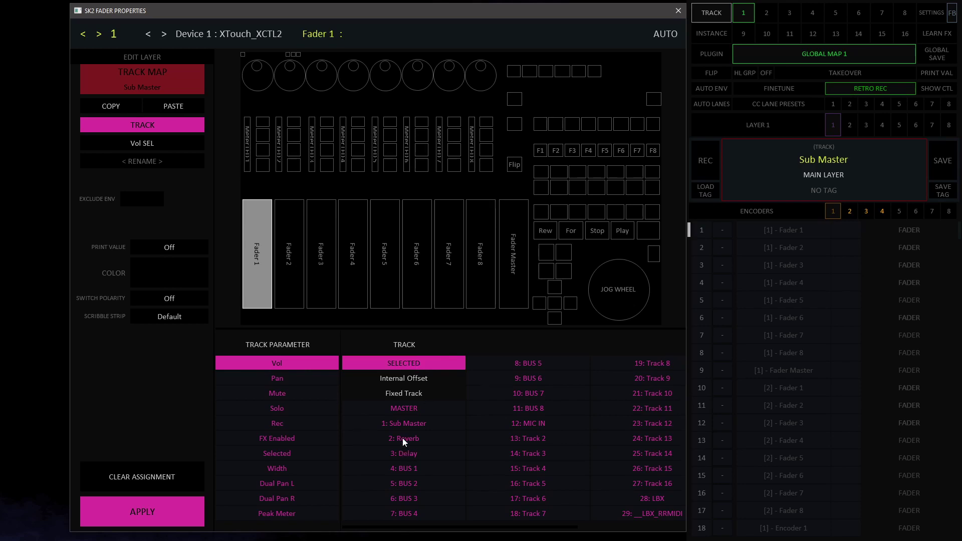
click(408, 423)
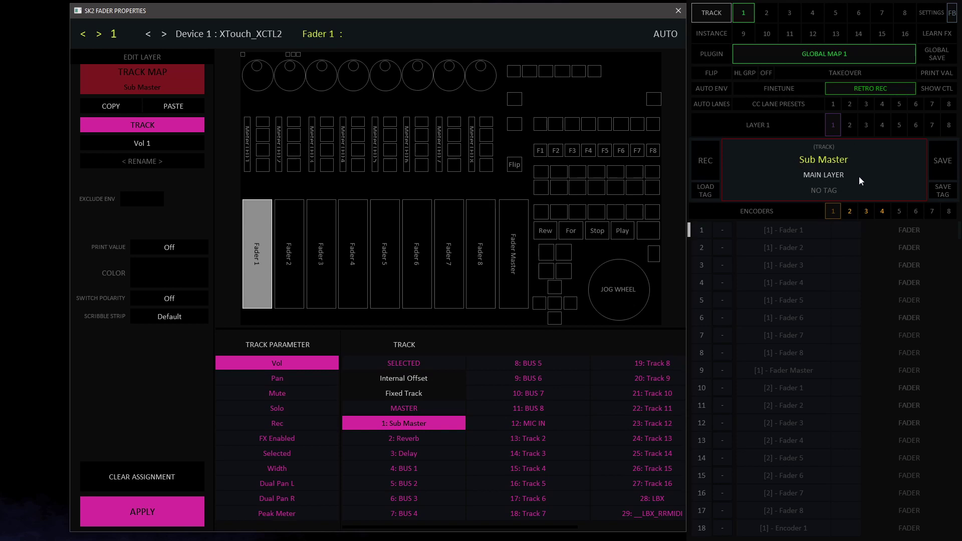
click(410, 365)
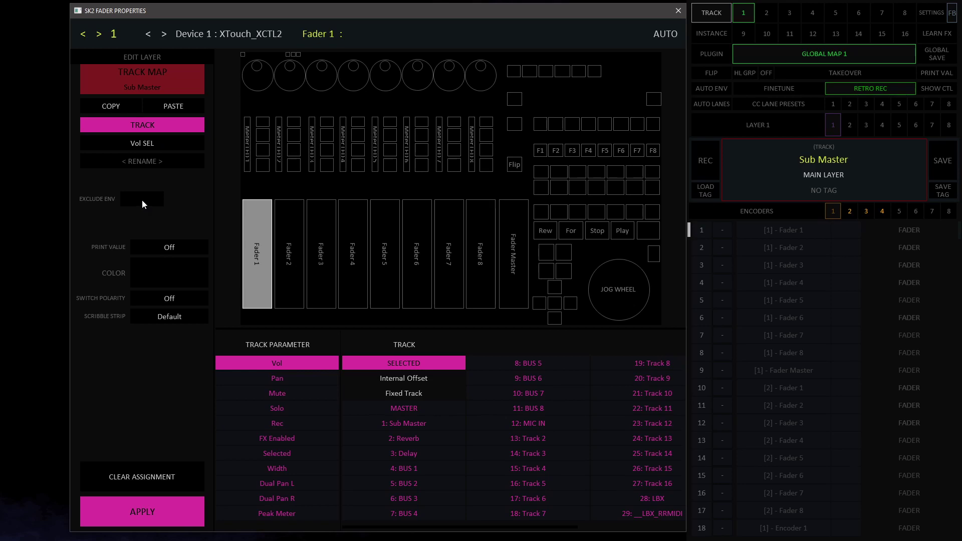
click(175, 272)
click(173, 278)
click(142, 515)
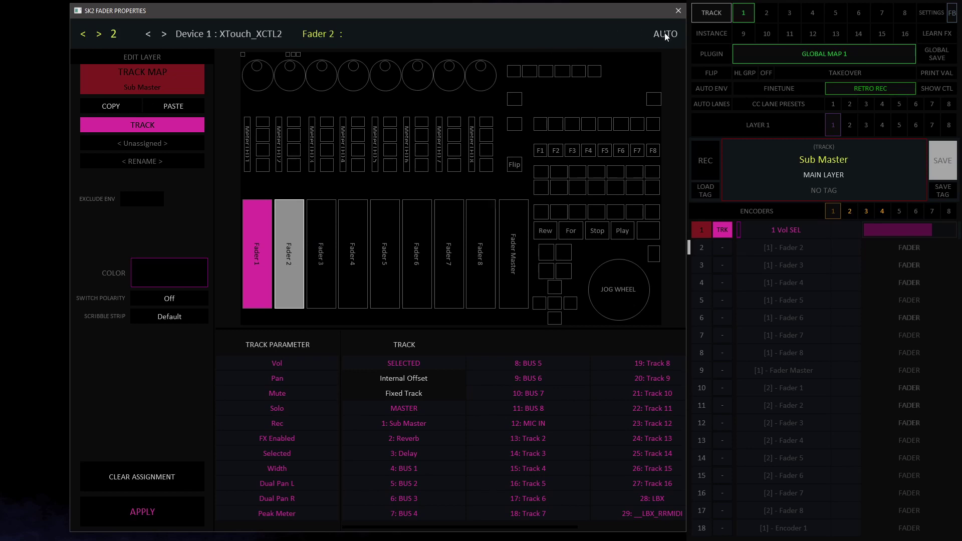
Assign Encoder 1 to the Pan parameter of the SELECTED track with a green colour and apply the assignment.
click(269, 253)
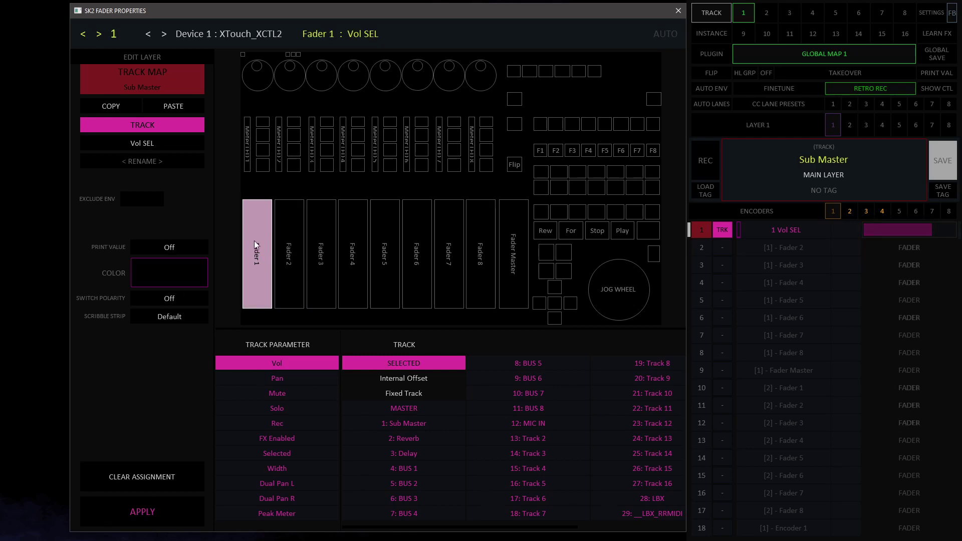
click(296, 230)
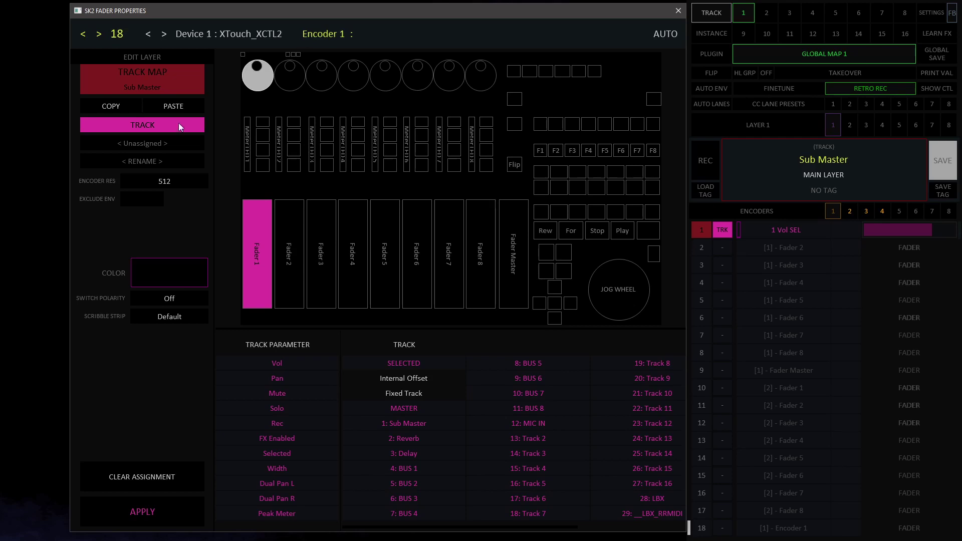
click(162, 274)
click(161, 274)
click(267, 382)
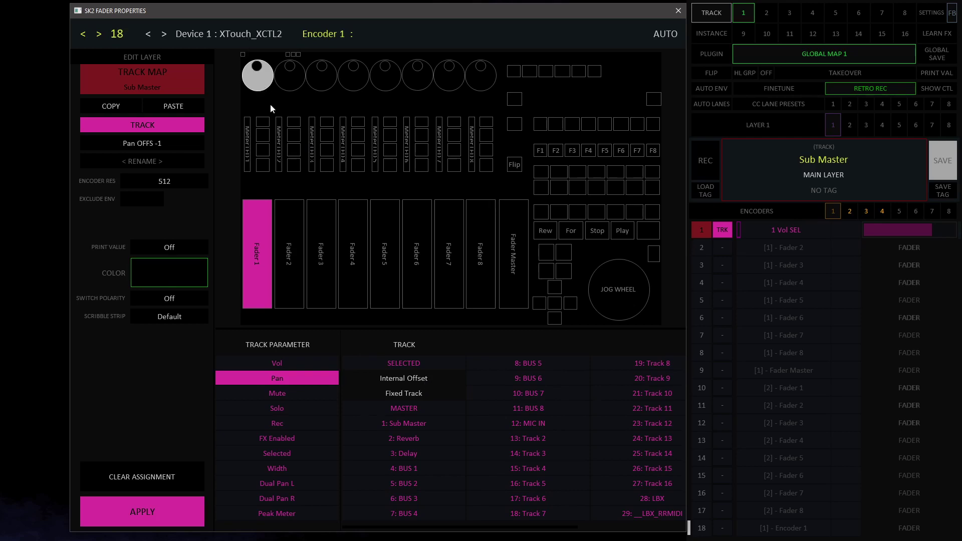
click(402, 362)
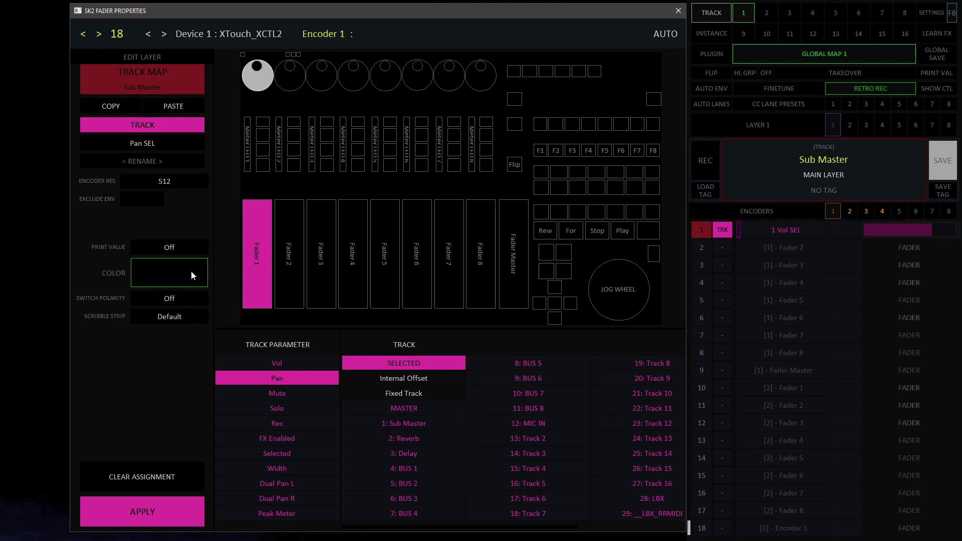
click(167, 182)
click(158, 515)
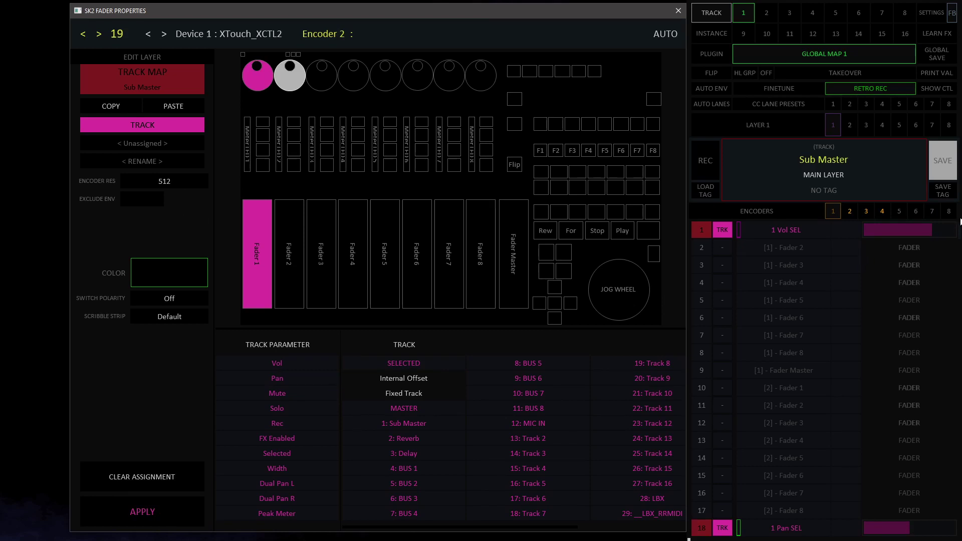
Review the control list, save the Sub Master track map and close the fader properties.
scroll(959, 221, down, 3)
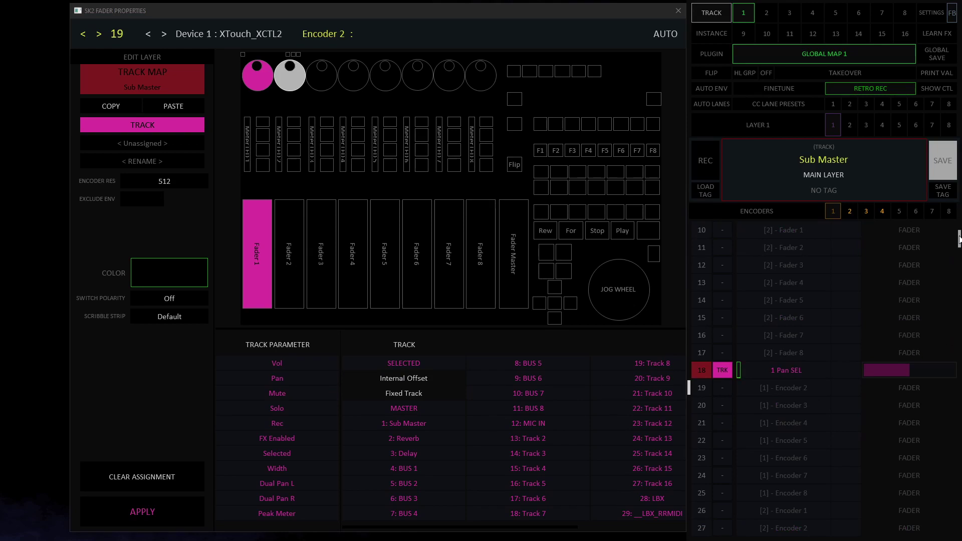
scroll(959, 238, up, 3)
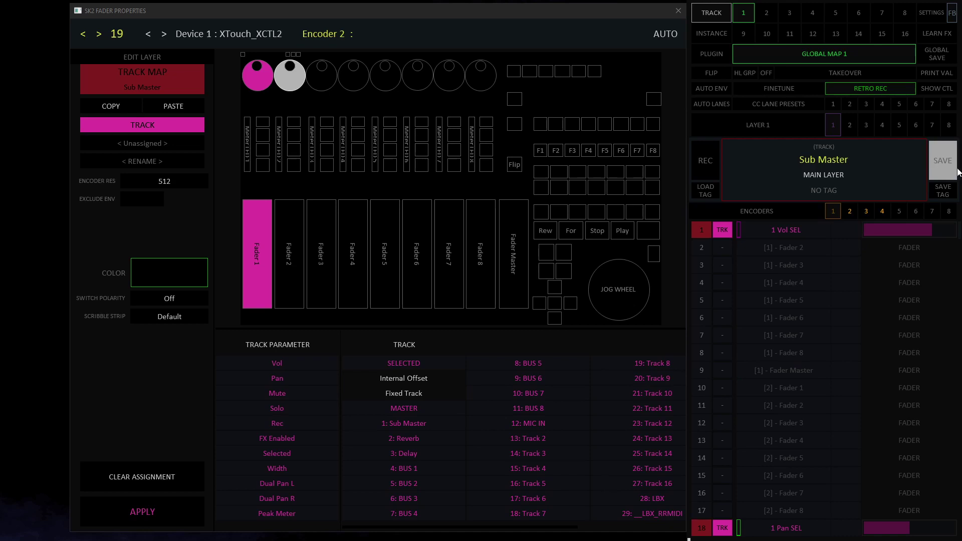
click(941, 168)
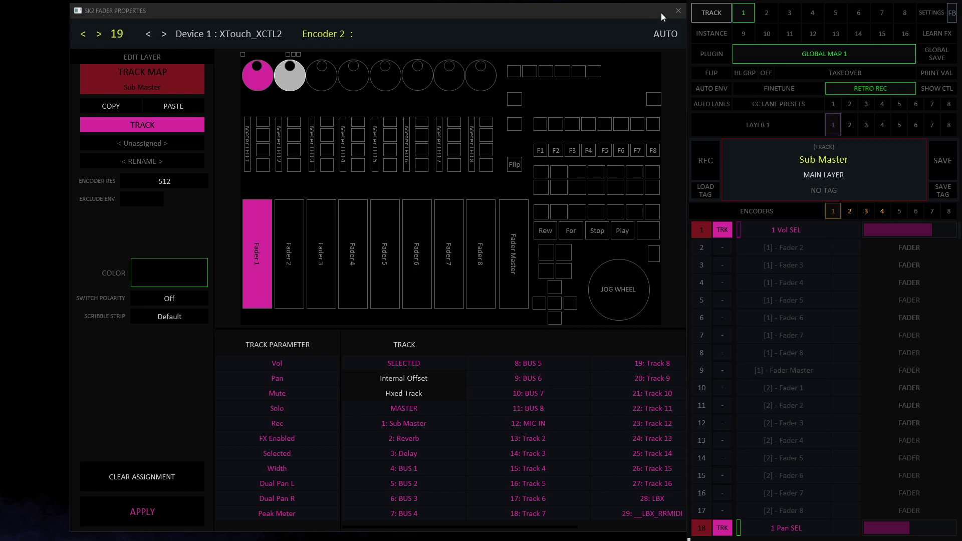
click(678, 11)
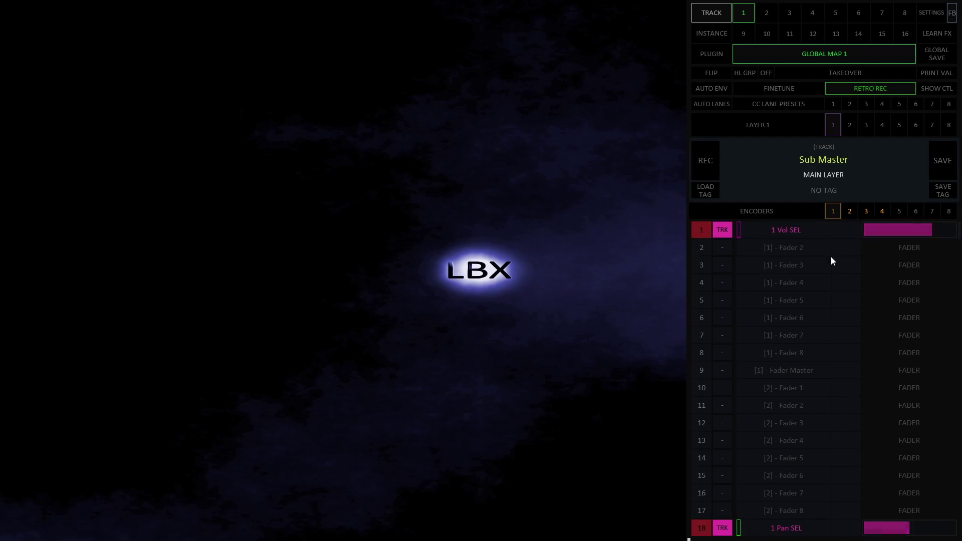
Open and close Fader 2's properties to check its edit layer, and turn off Global Map 1.
double_click(798, 254)
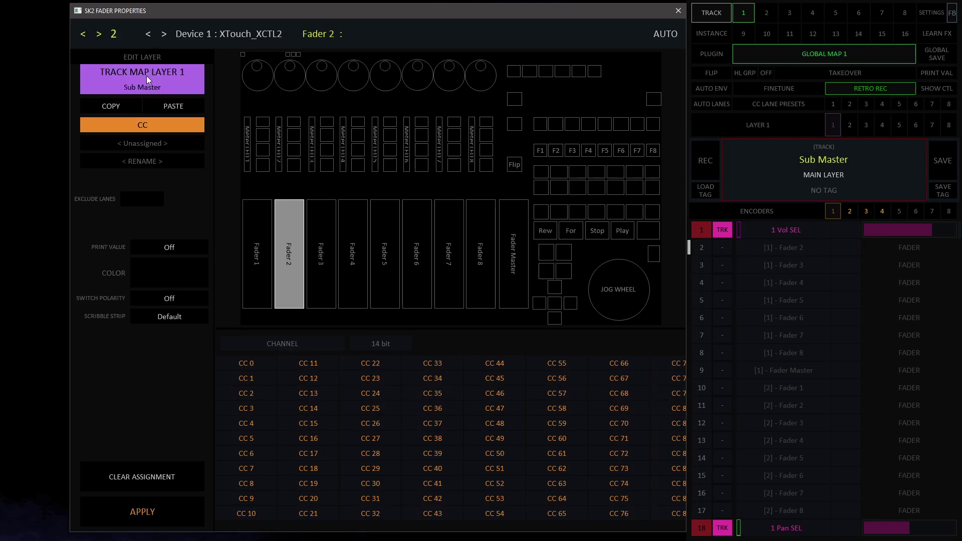
click(676, 8)
click(795, 246)
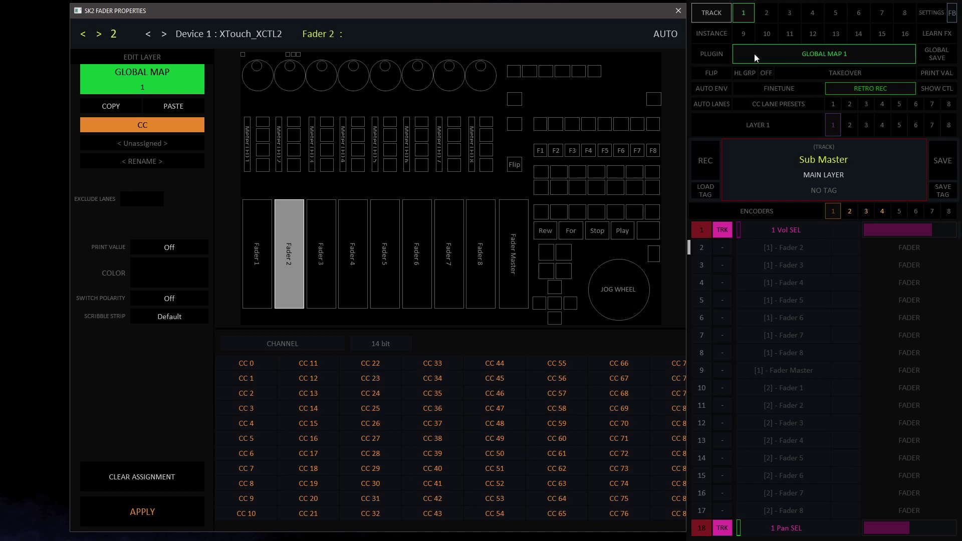
click(678, 10)
click(778, 248)
click(673, 11)
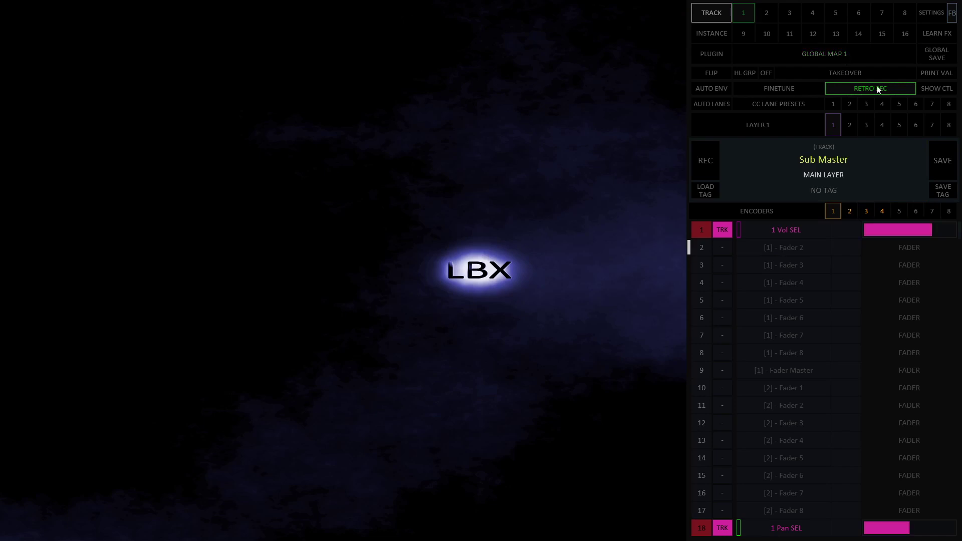
Check which edit layer Fader 1's properties open on with Layer 1 off and on, and return to the main layer.
click(785, 233)
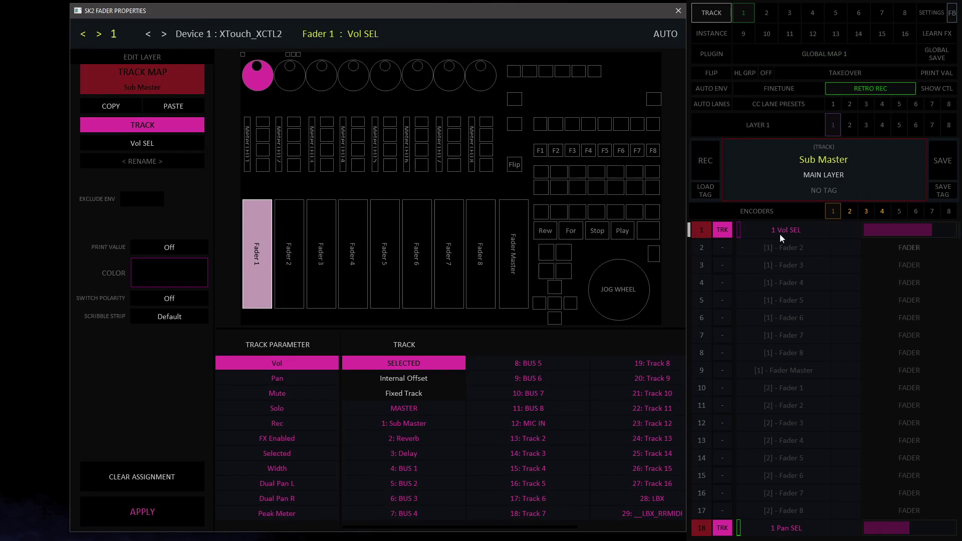
click(678, 10)
click(771, 131)
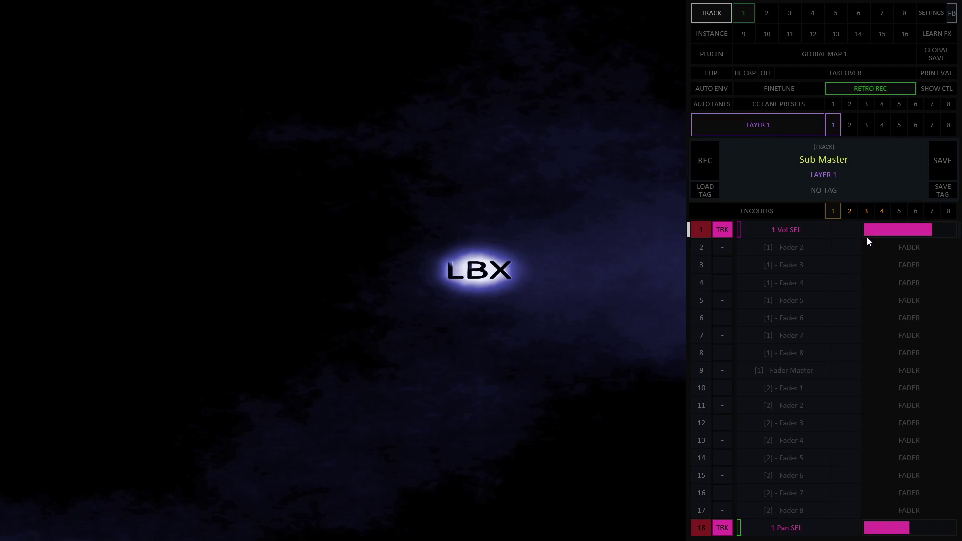
click(793, 230)
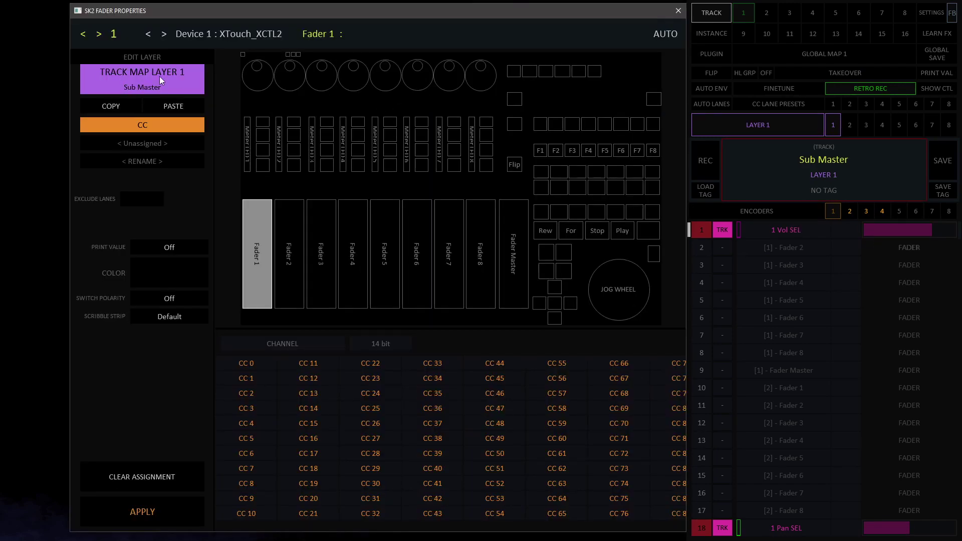
click(679, 11)
click(757, 130)
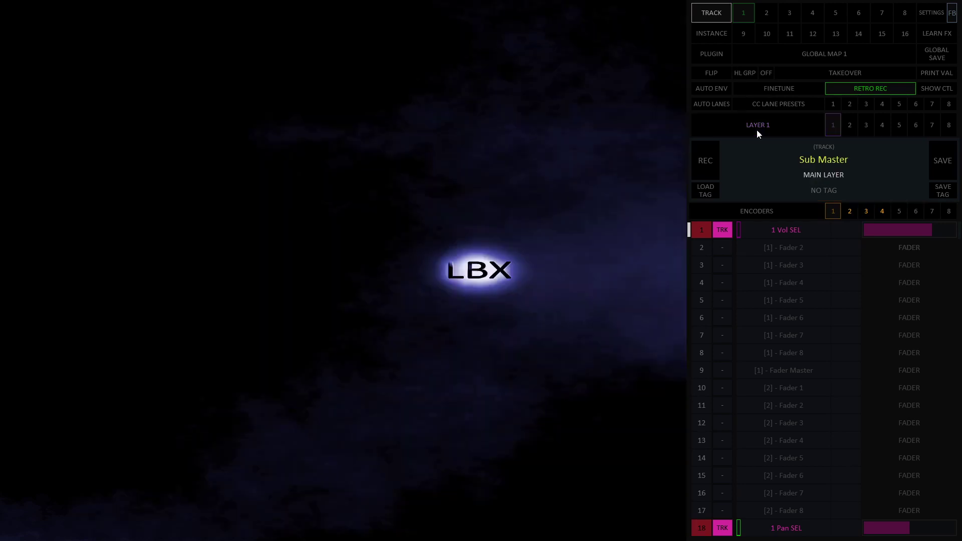
Assign Fader 2 in the Sub Master track map to the Width (Space Enhancer) parameter of the Expanse3D plugin.
click(782, 248)
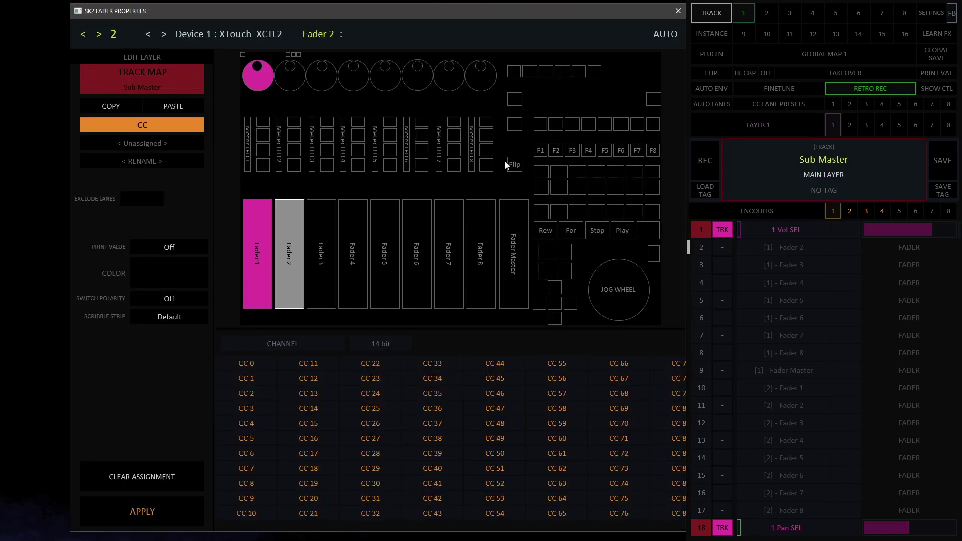
click(143, 127)
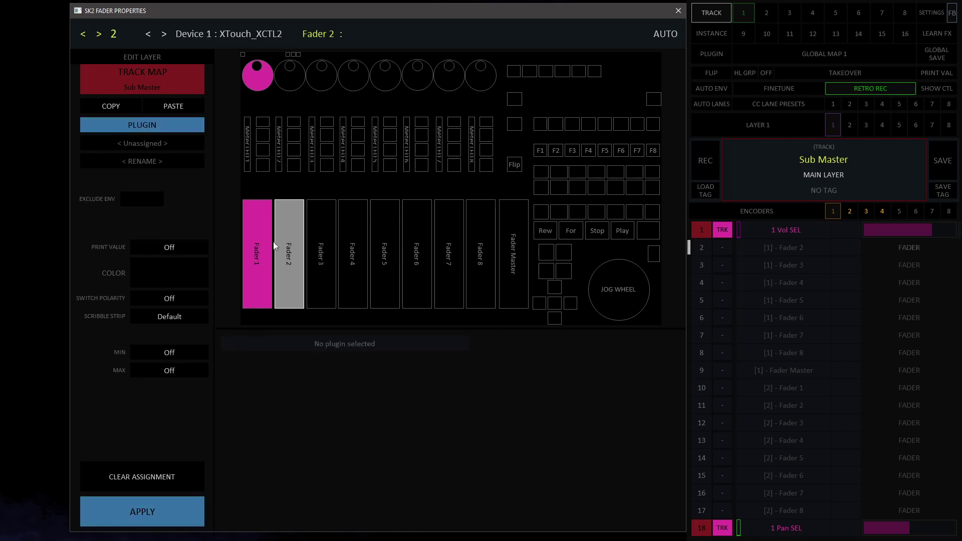
click(356, 346)
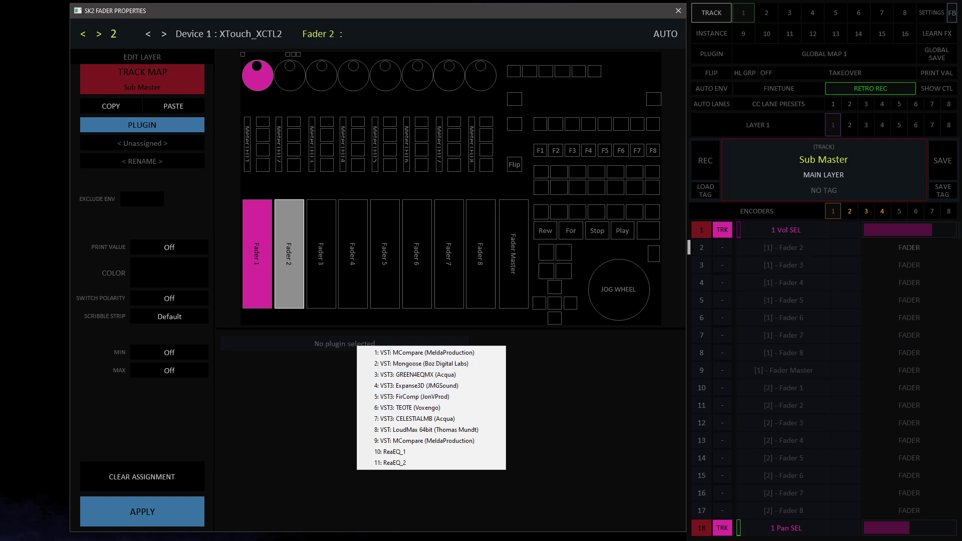
click(443, 385)
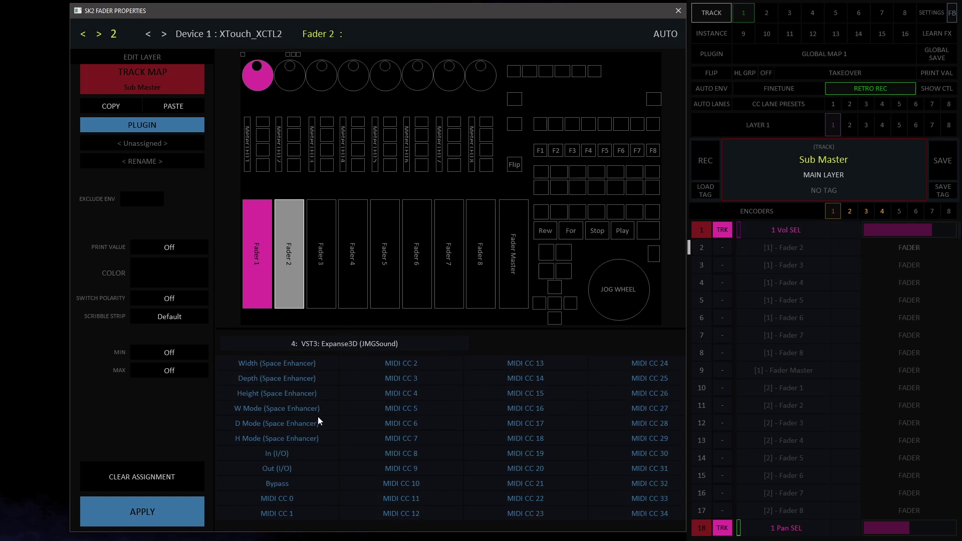
click(271, 365)
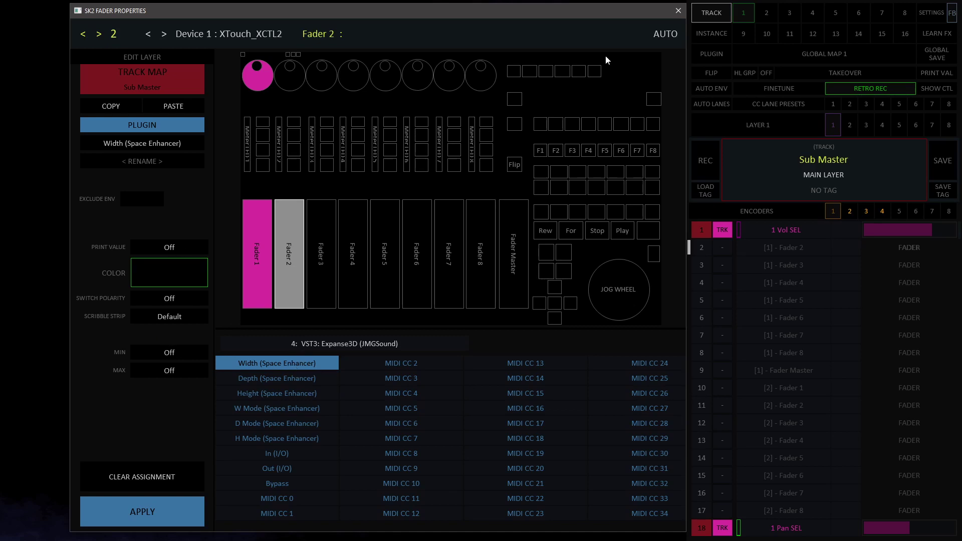
double_click(281, 364)
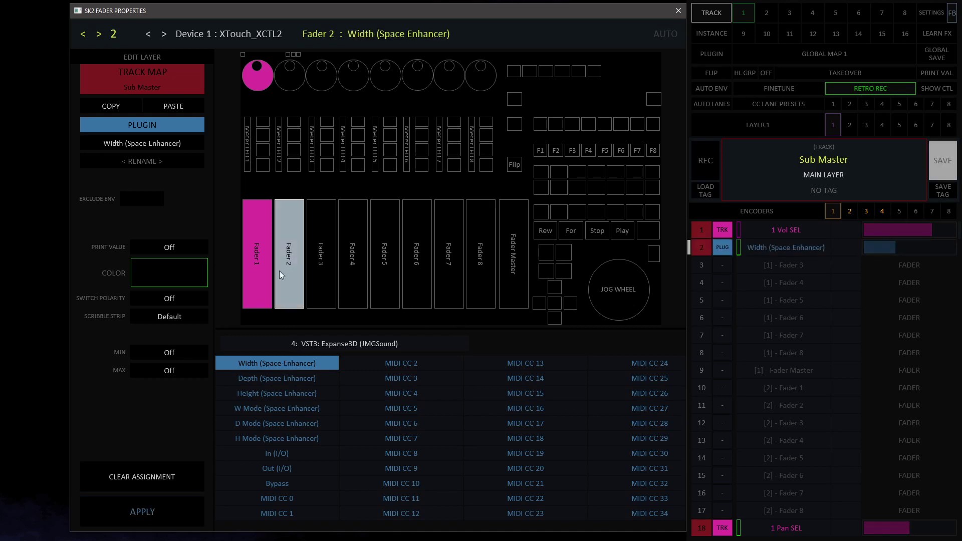
Assign Fader 3 to Depth (Space Enhancer) and Fader 4 to Height (Space Enhancer) of Expanse3D.
click(319, 260)
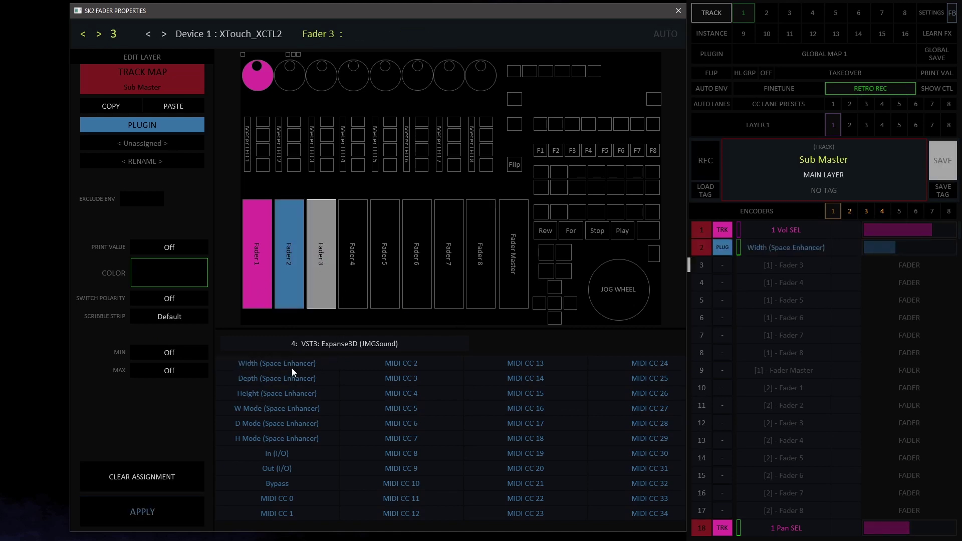
double_click(278, 378)
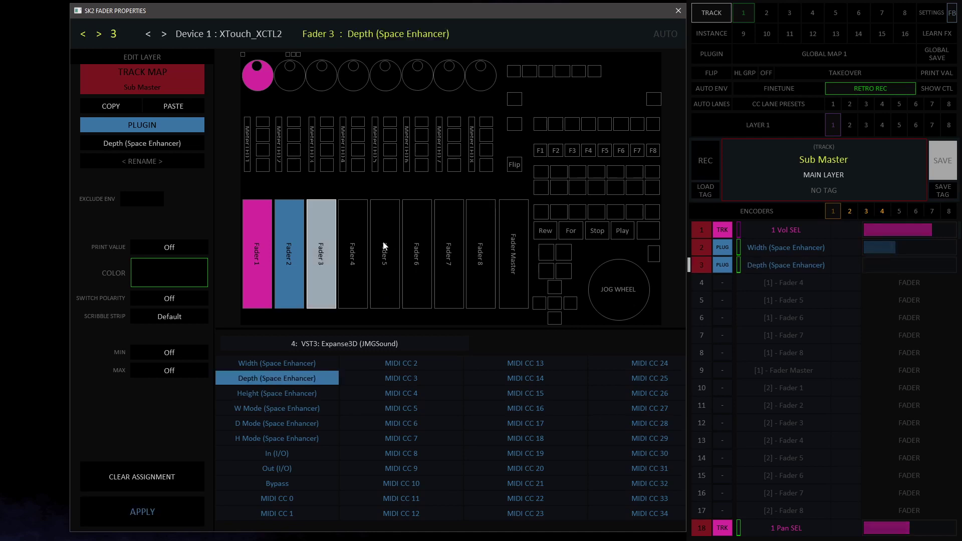
click(365, 261)
double_click(276, 392)
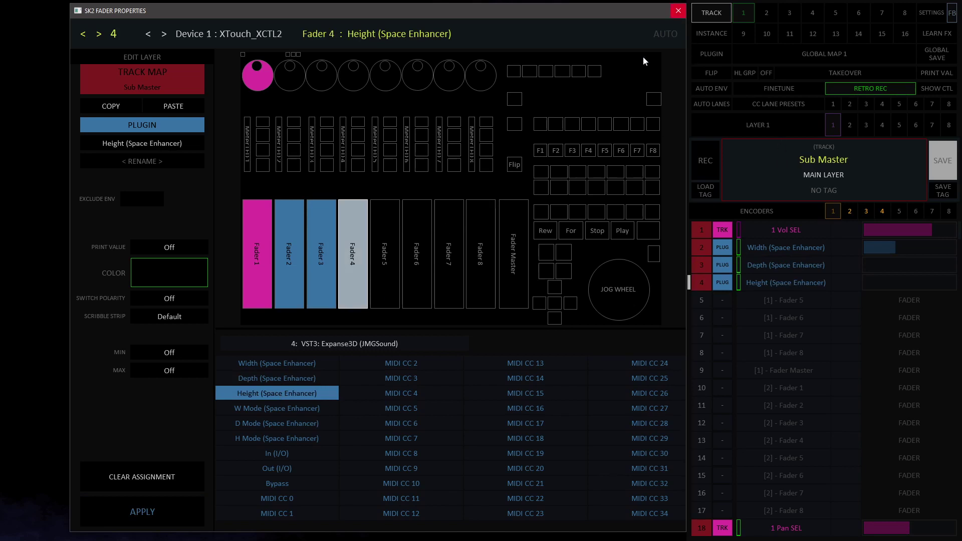
Assign the Select 1 button to Expanse3D's Bypass parameter as a two-state toggle and save the Sub Master track map.
click(264, 168)
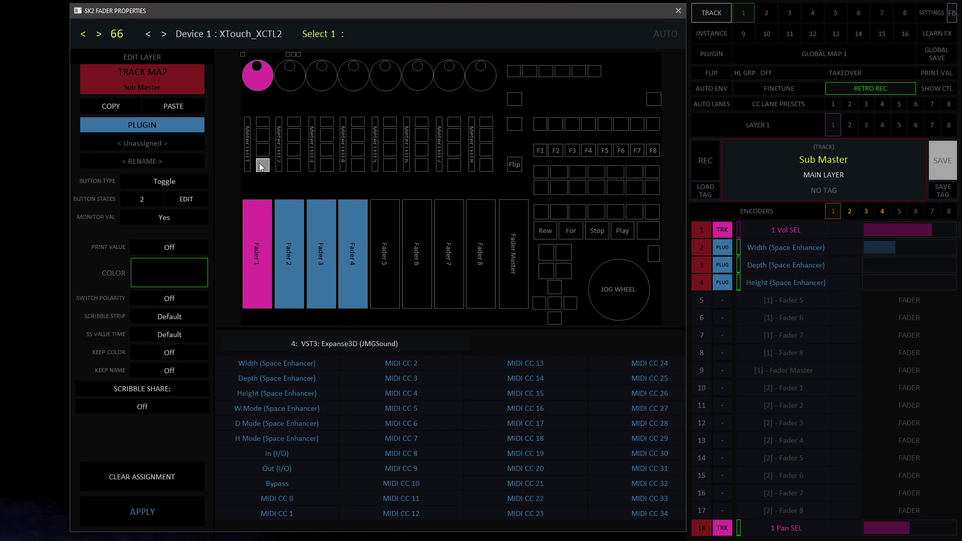
click(287, 482)
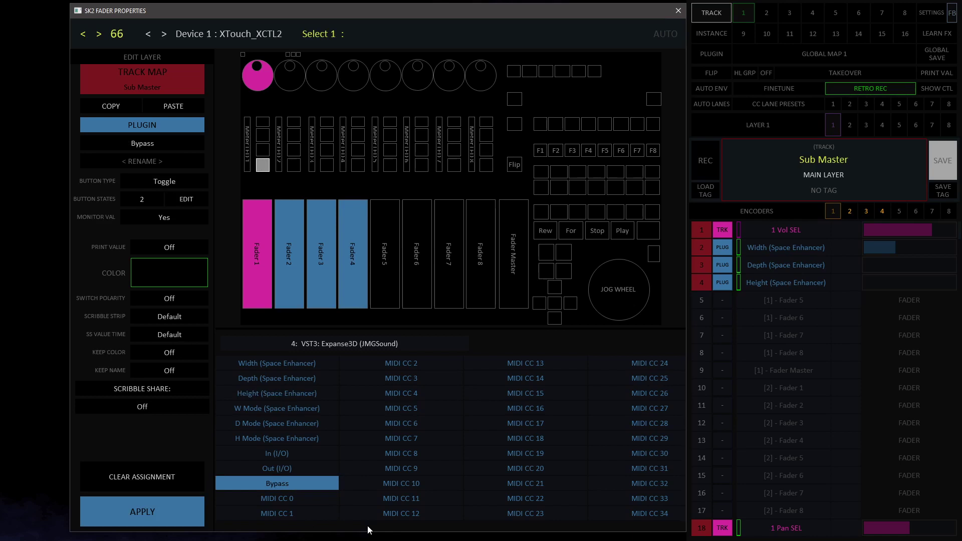
click(180, 269)
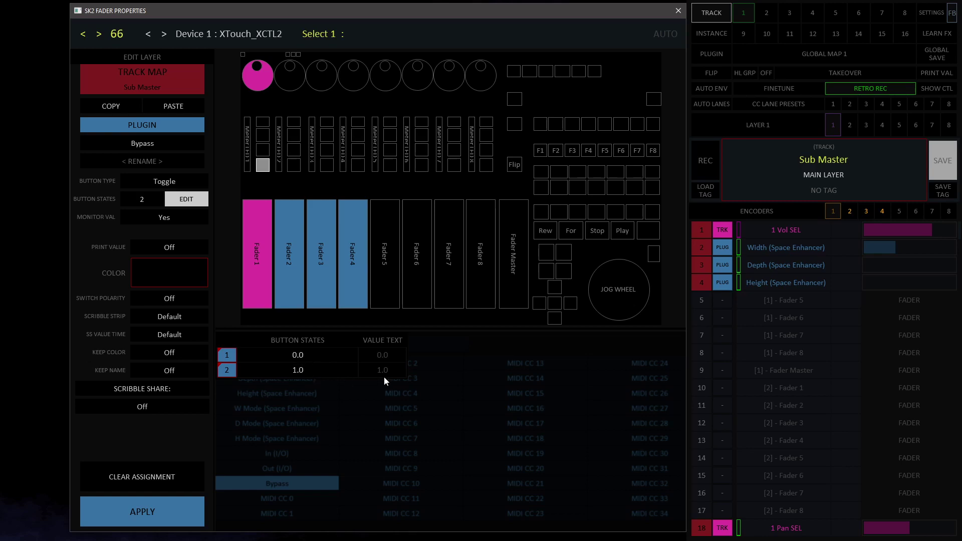
click(186, 203)
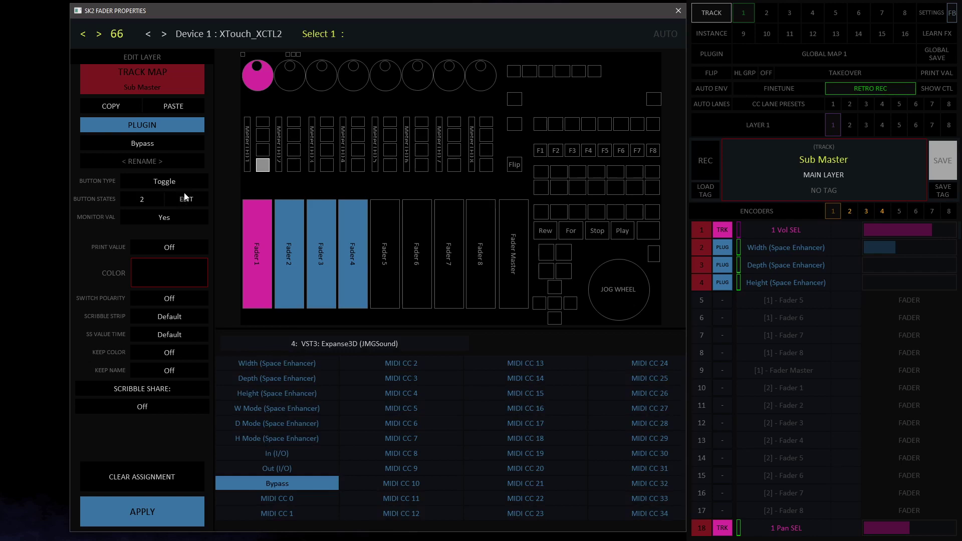
click(179, 185)
click(182, 185)
click(136, 513)
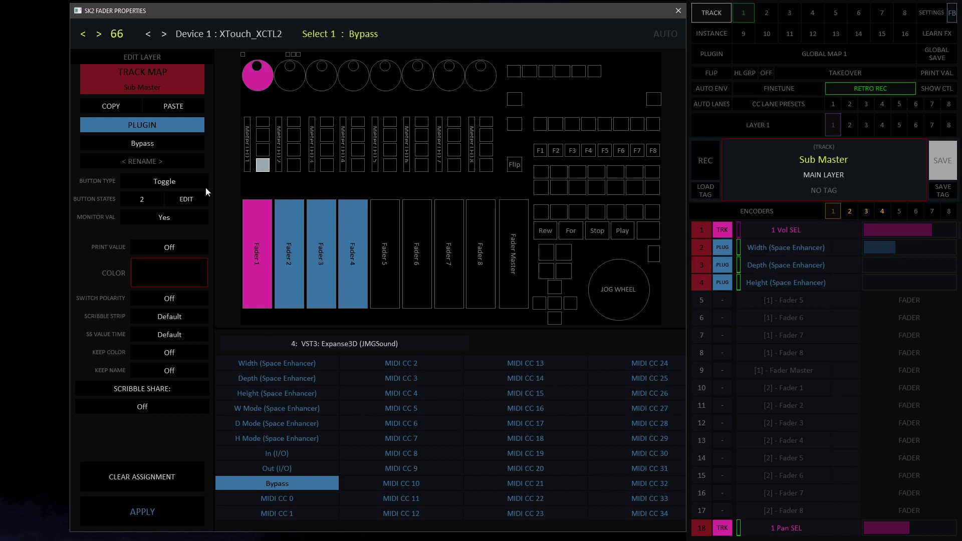
click(944, 170)
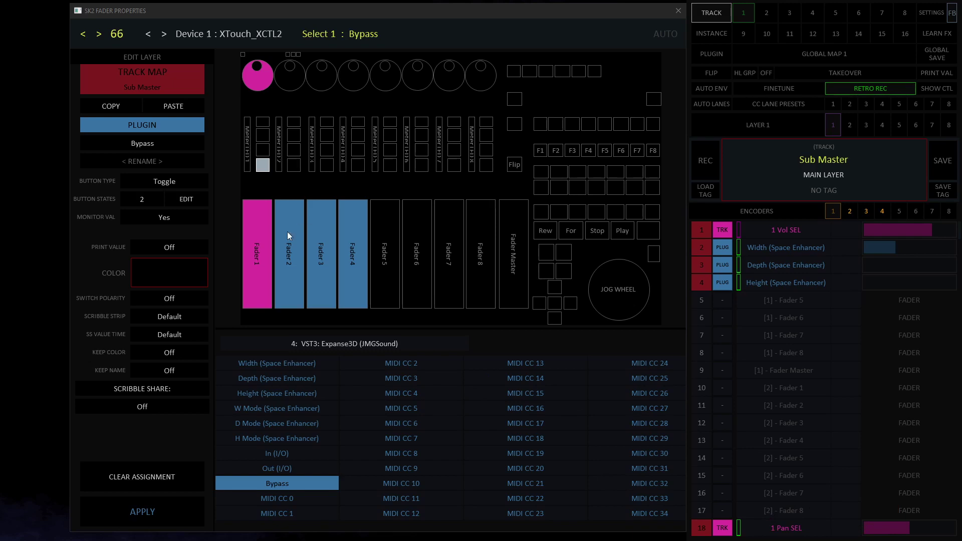
Open the button state list of Select 1 to examine its state values.
click(191, 197)
click(151, 198)
right_click(148, 196)
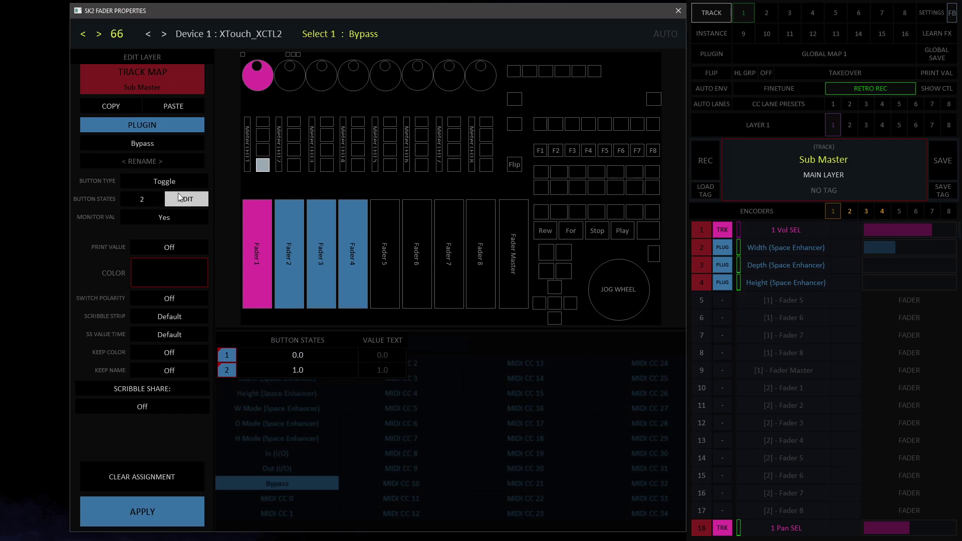
Choose W Mode (Space Enhancer) for the Select 2 button and give it four button states, after checking the Width mode options in Expanse3D.
click(294, 168)
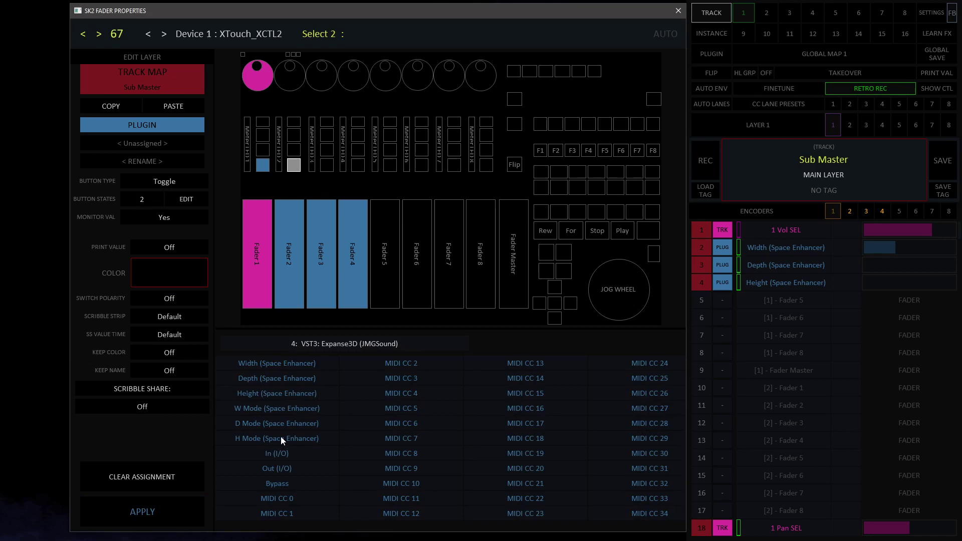
click(283, 413)
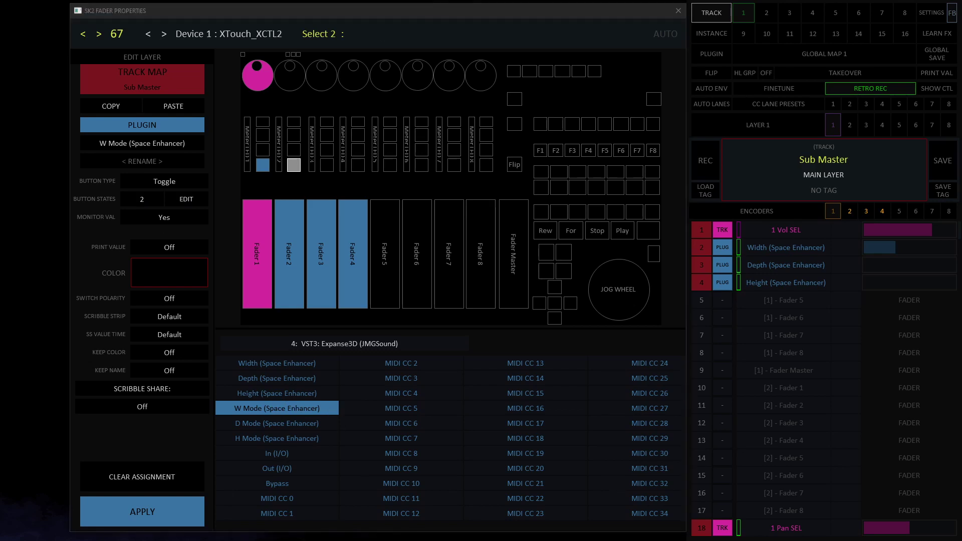
drag(330, 123, 351, 110)
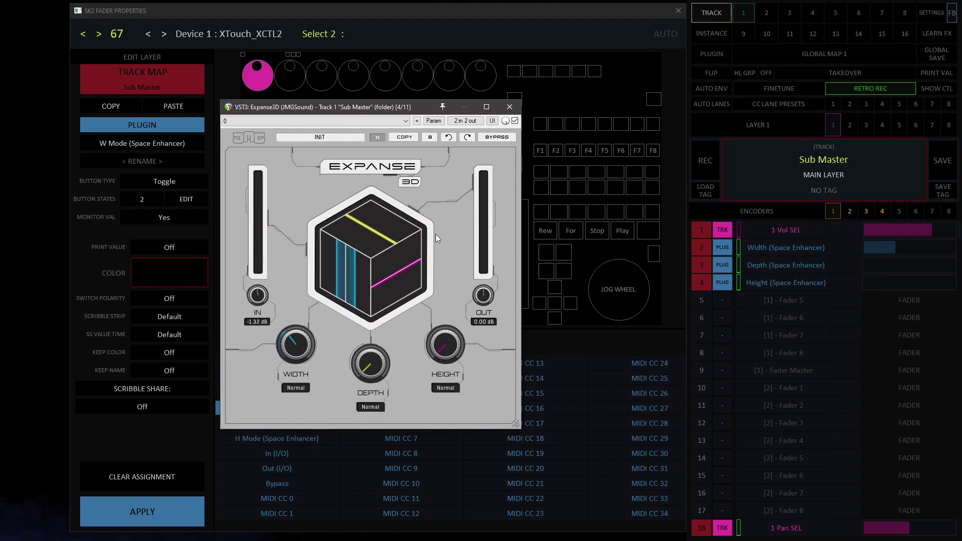
click(298, 388)
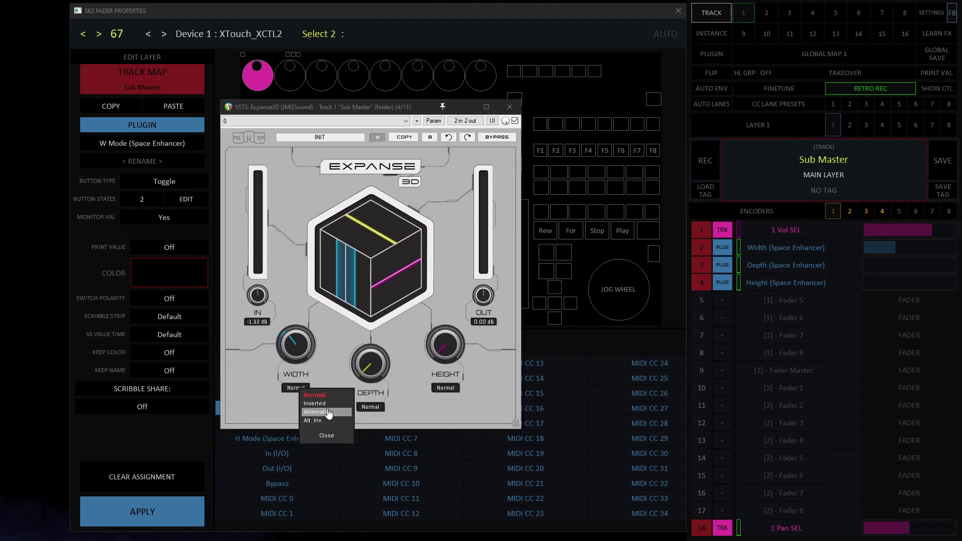
click(326, 435)
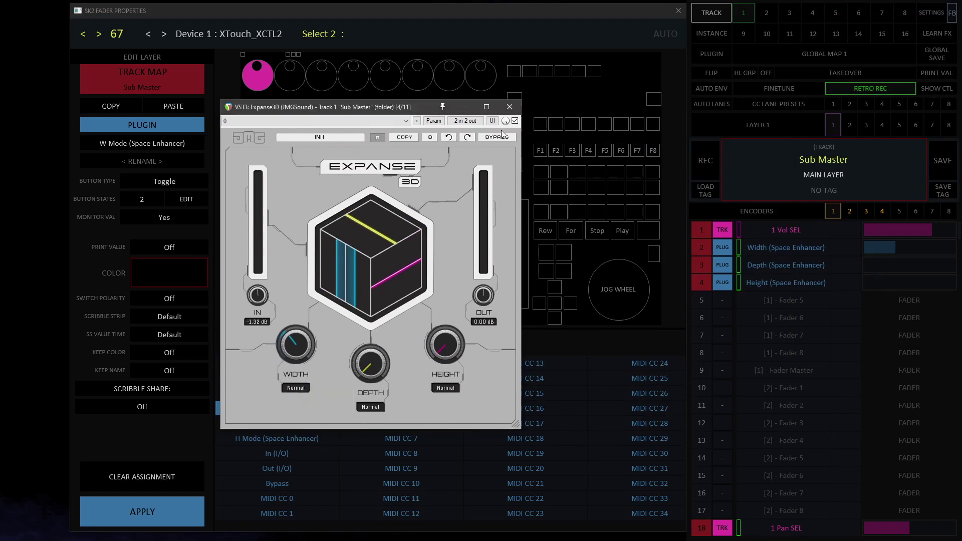
click(510, 106)
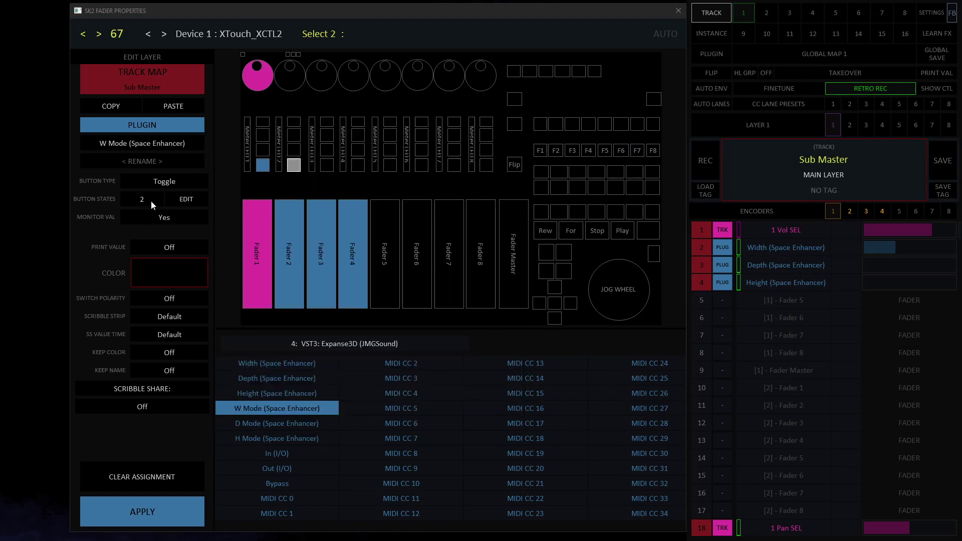
scroll(151, 200, up, 2)
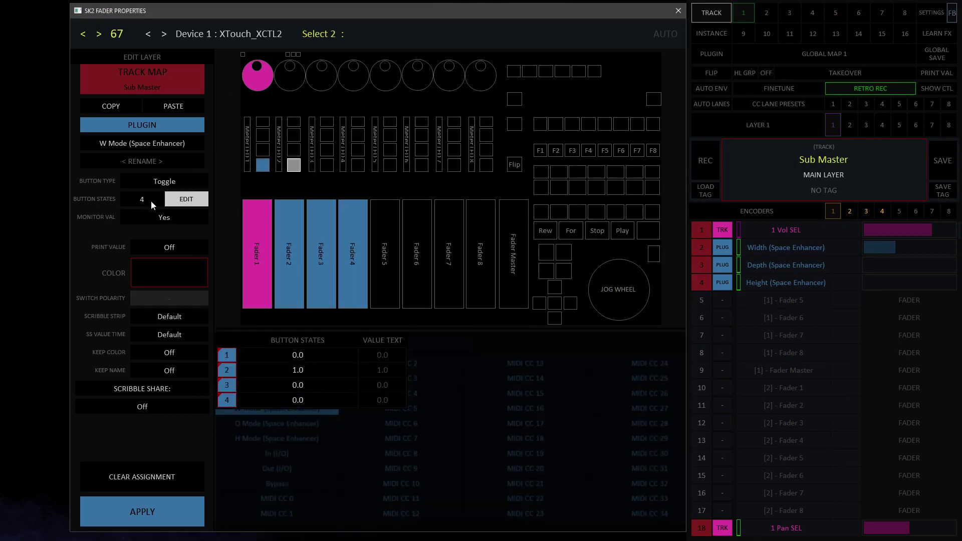
Set the values of Select 2's button states 2, 3 and 4 to 0.33, 0.66 and 1.
double_click(303, 370)
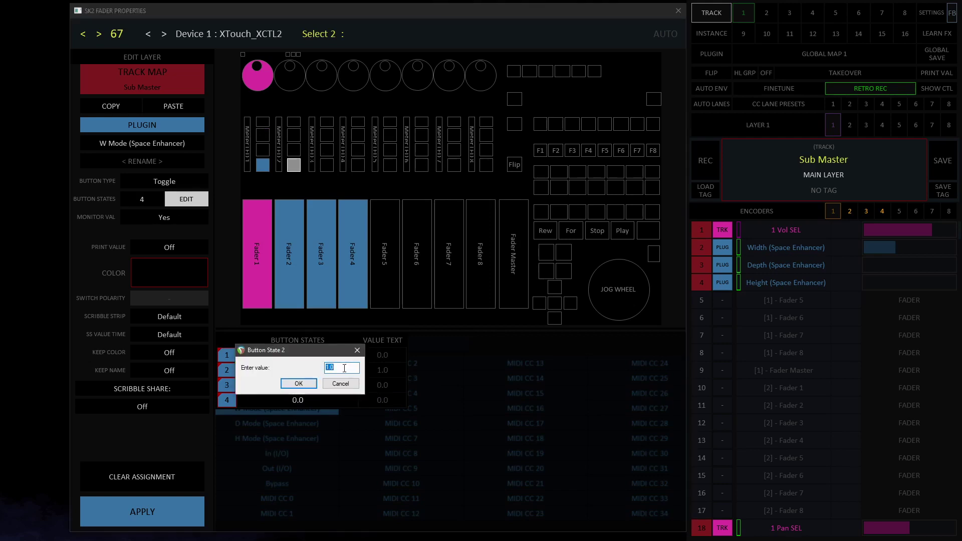
text(0.33)
key(Return)
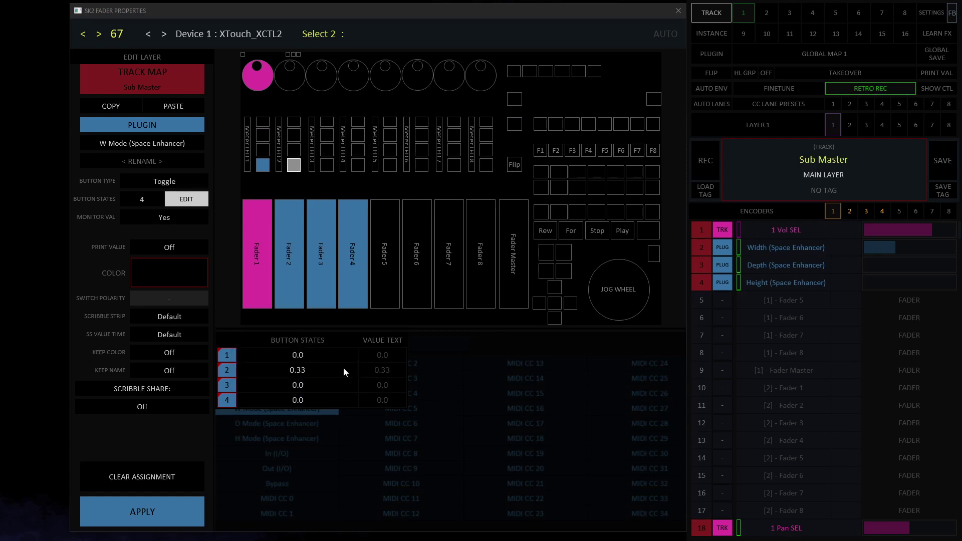
double_click(314, 387)
text(0.)
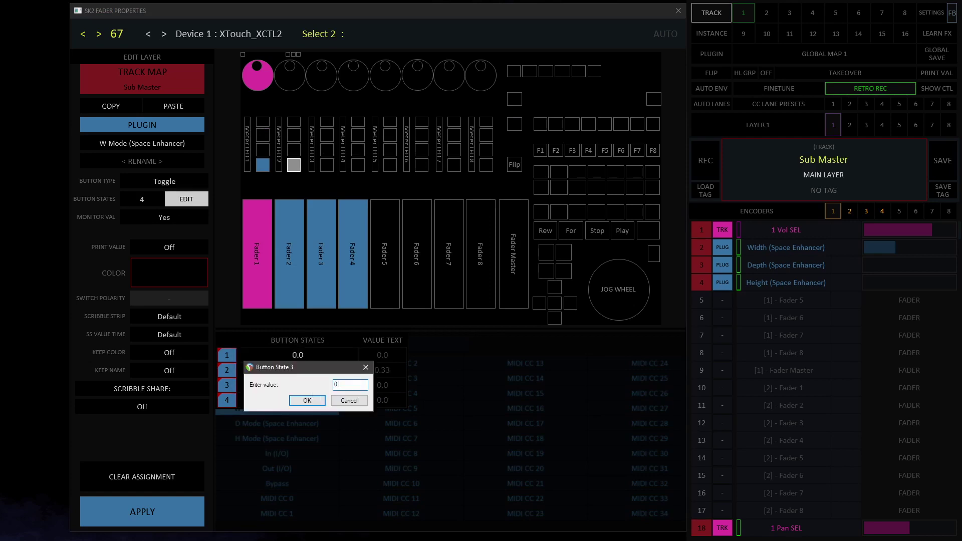
text(66)
key(Return)
double_click(294, 399)
text(1)
key(Return)
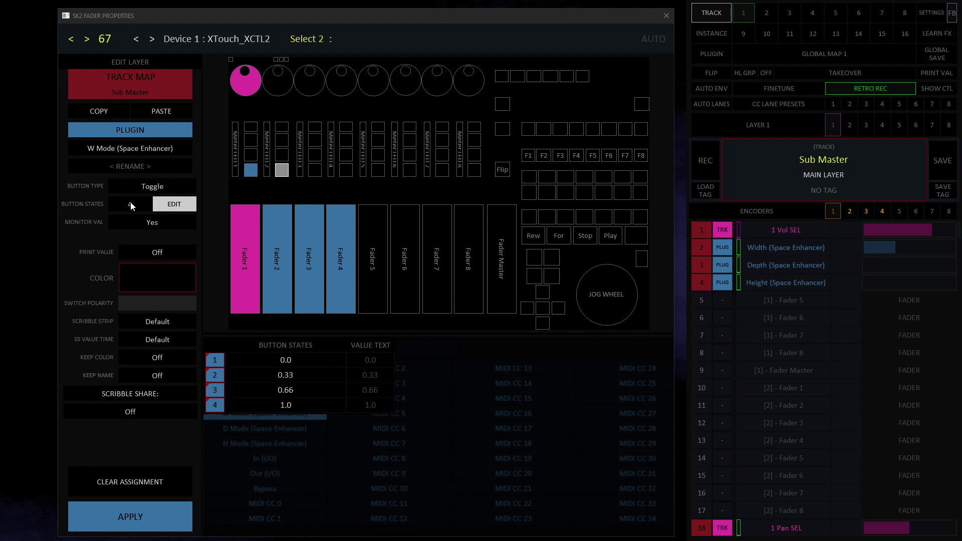
Space Select 2's button state values evenly from 0.0 to 1.0 and set the Width mode in Expanse3D to Normal.
click(290, 343)
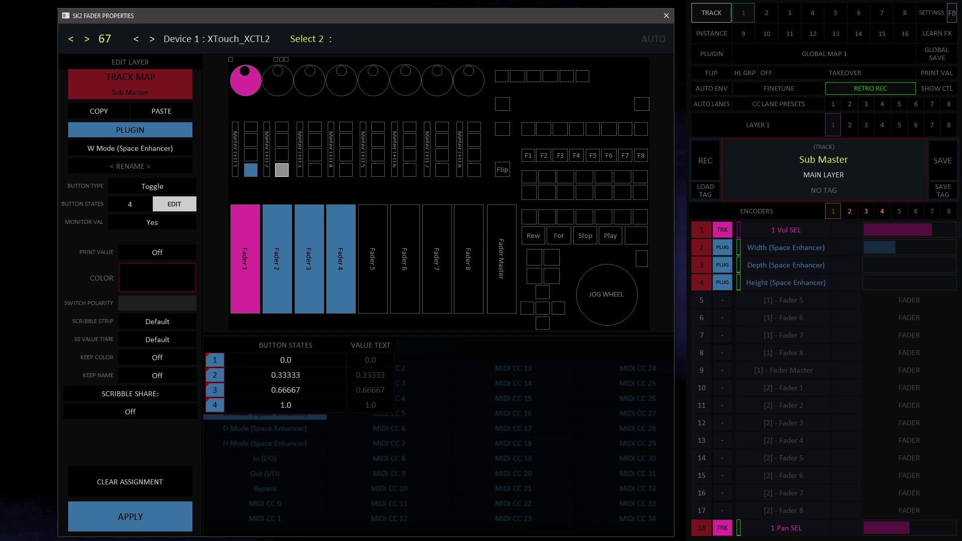
click(582, 416)
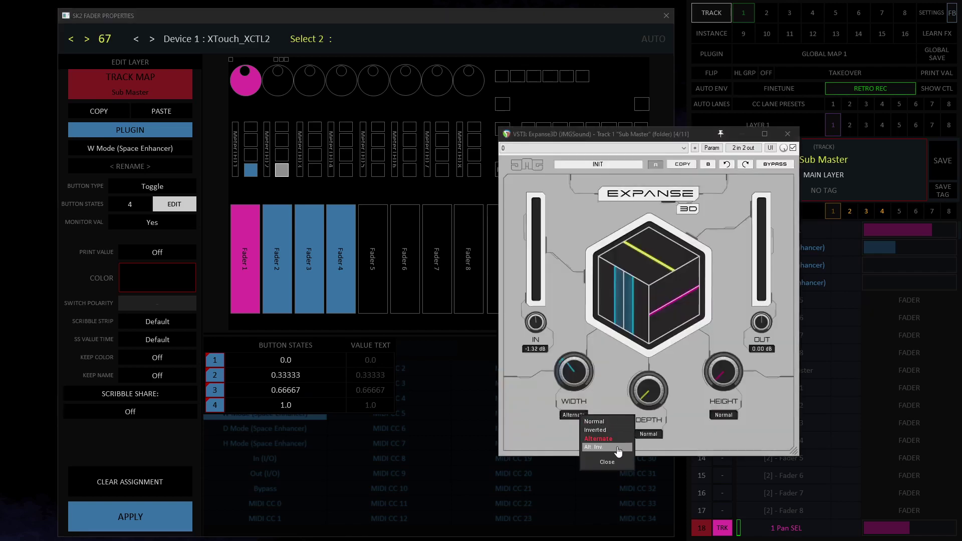
click(606, 421)
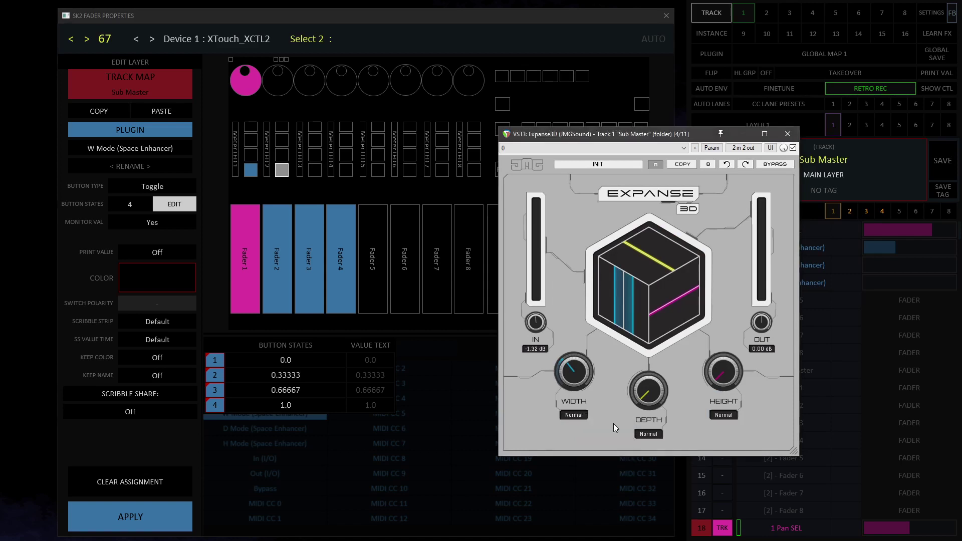
Enter the value texts "Normal" for button state 1 and "Inverte" for button state 2, following Expanse3D's Width mode names.
click(376, 366)
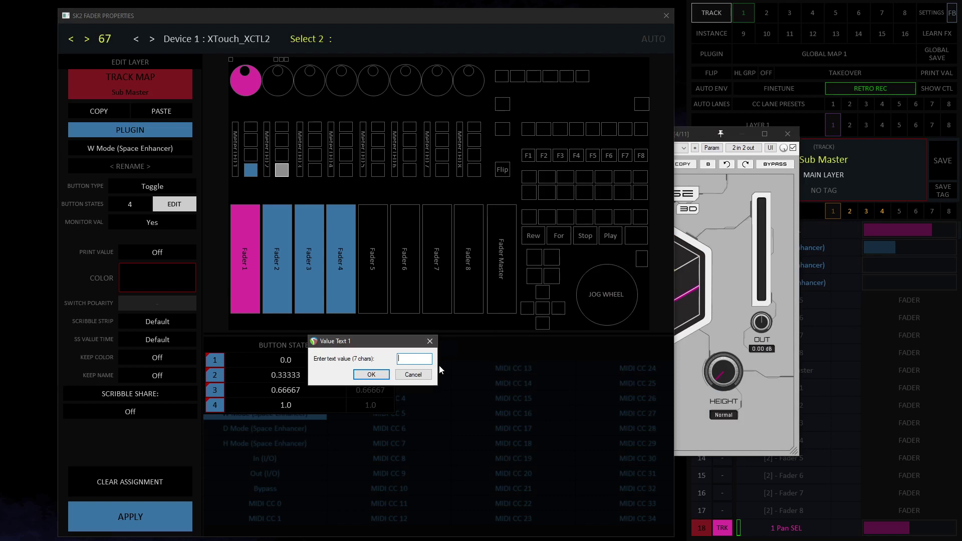
text(Normal)
key(Return)
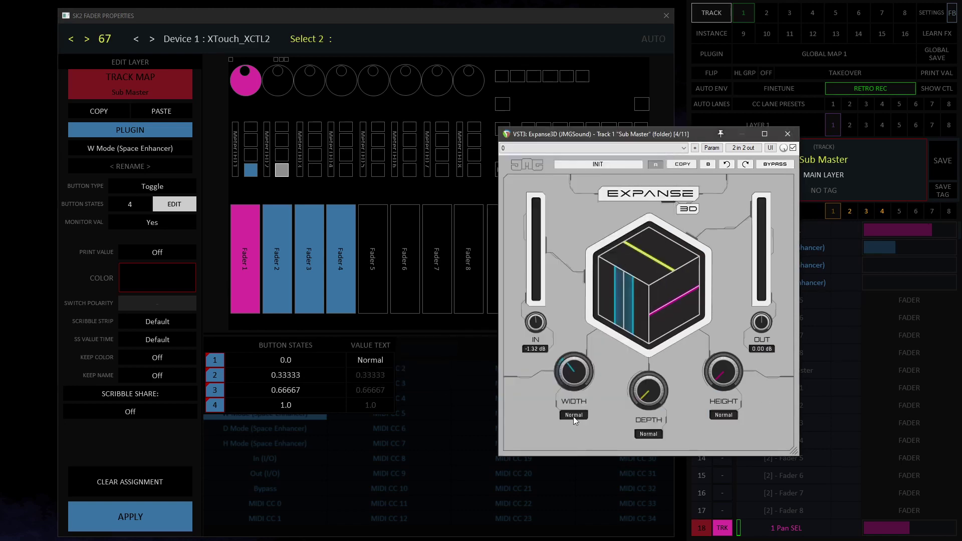
click(574, 415)
click(542, 401)
click(355, 381)
text(Inverte)
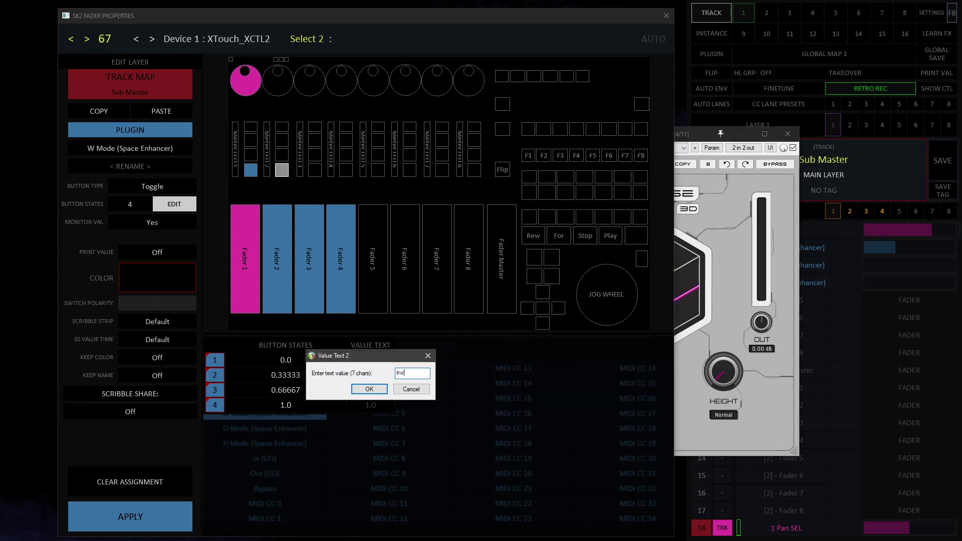
key(Return)
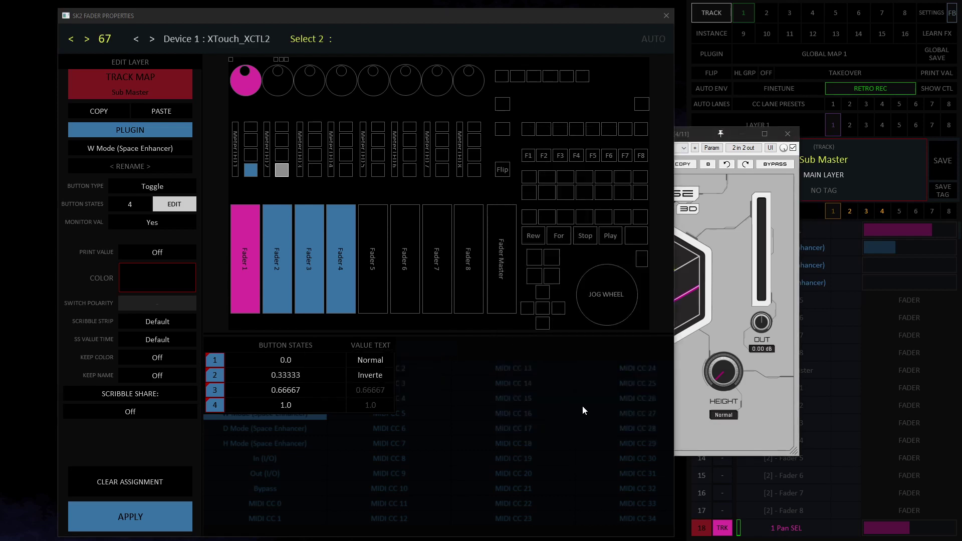
Enter the value texts "Alterna" for button state 3 and "Alt Inv" for state 4, and apply the Select 2 assignment.
click(367, 384)
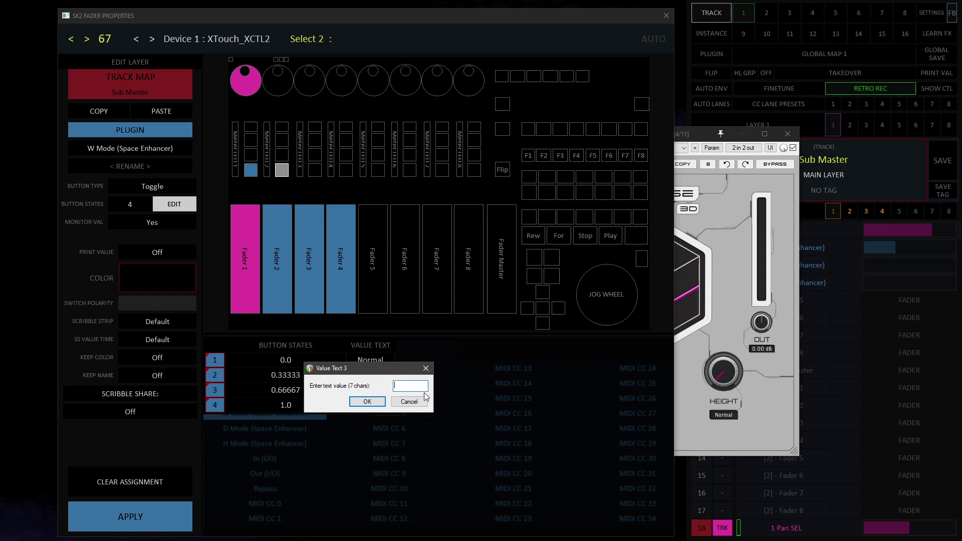
drag(693, 130, 774, 128)
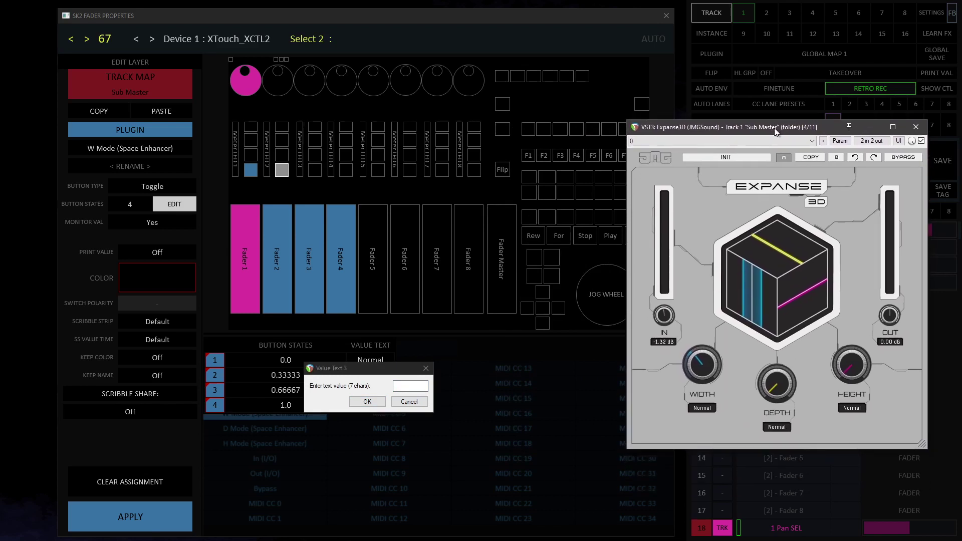
click(701, 405)
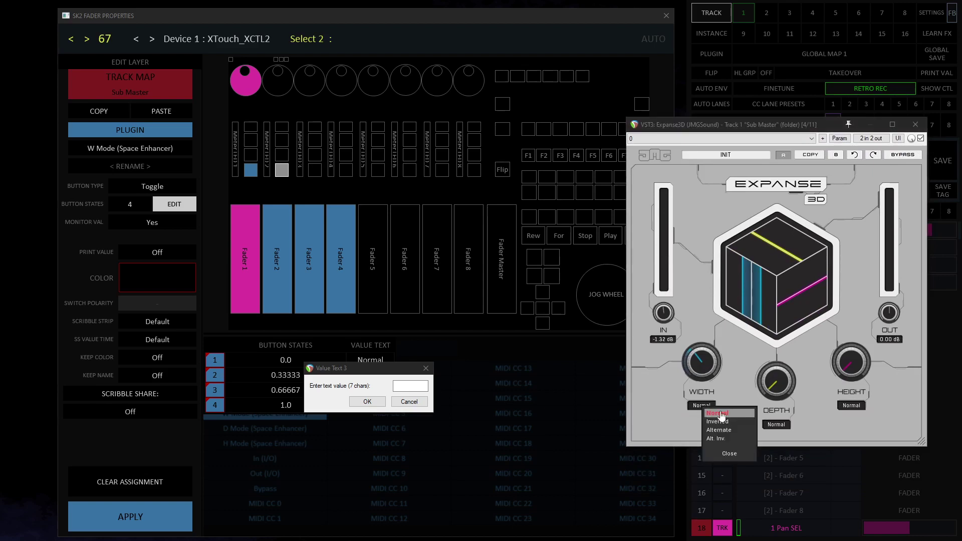
click(404, 389)
text(Alternate)
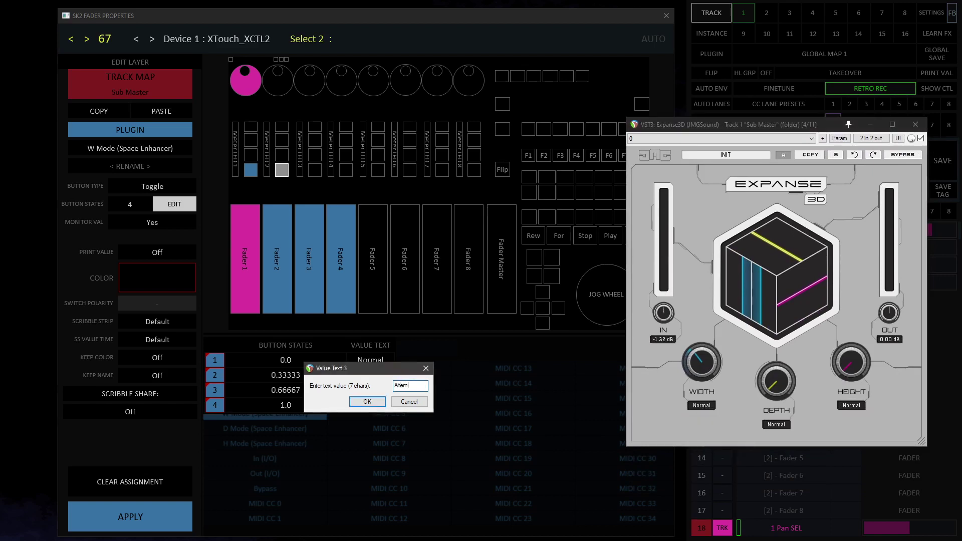
key(Return)
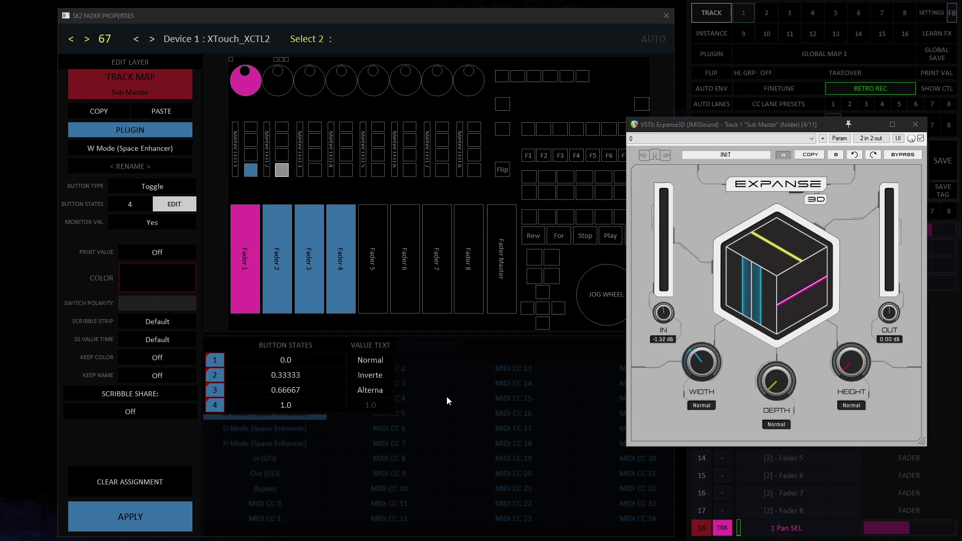
click(704, 406)
click(376, 407)
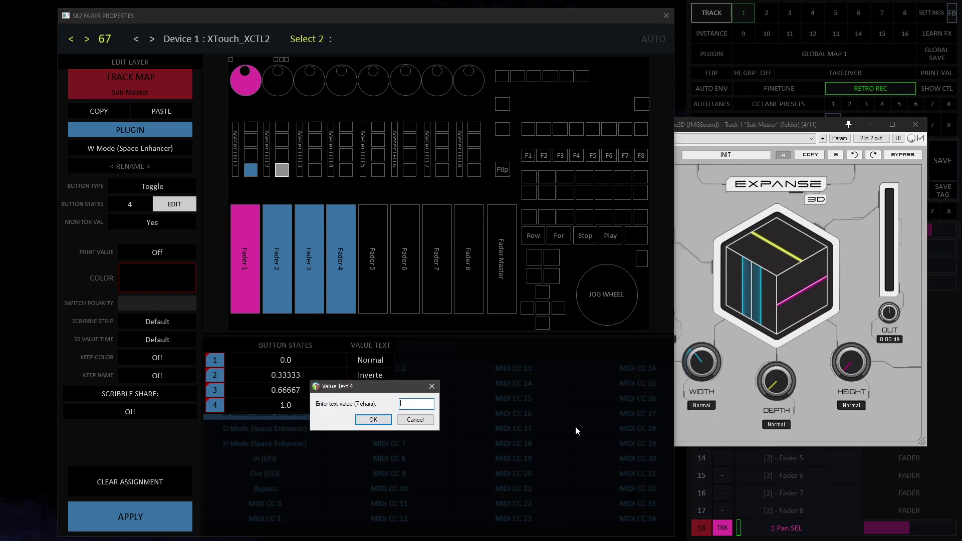
text(Alt Inv)
key(Return)
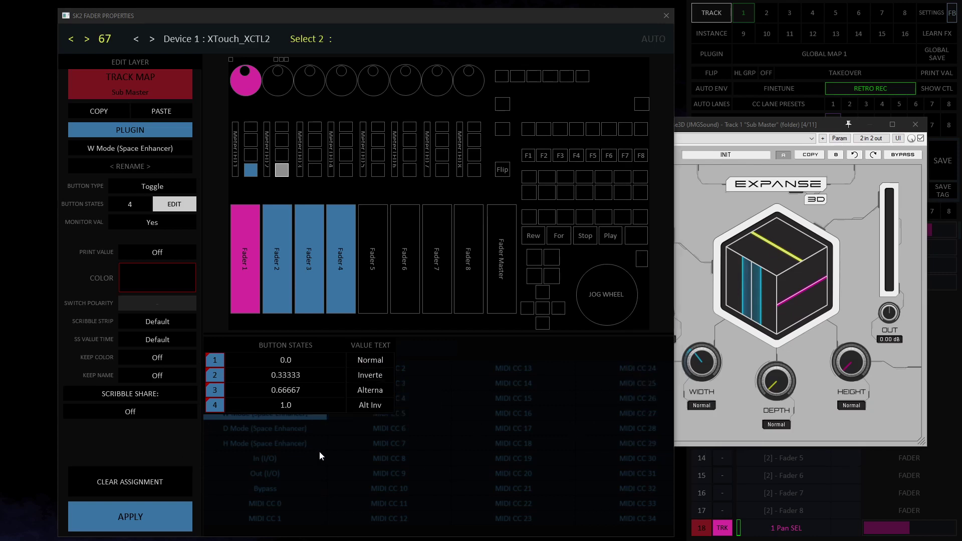
click(138, 520)
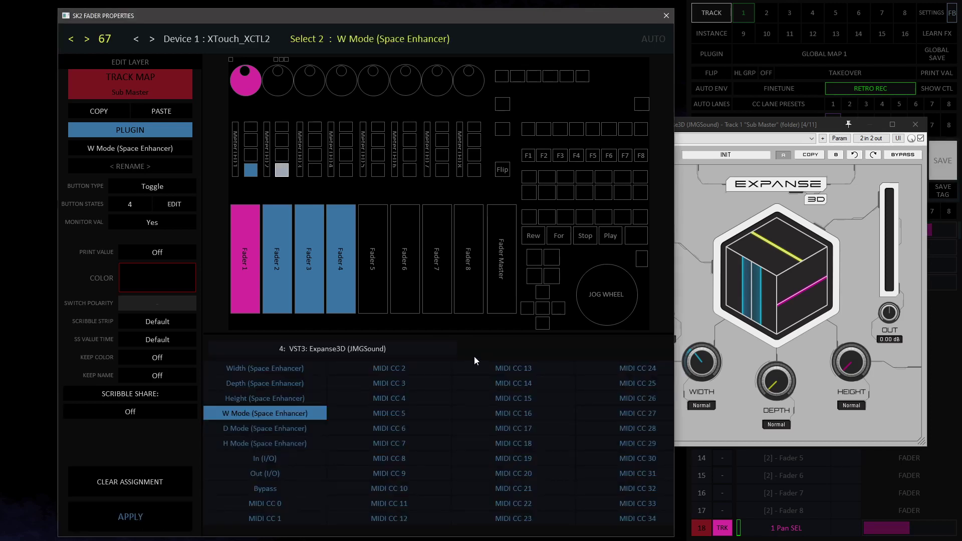
Bring the Expanse3D window to the front and place it over the fader properties to watch its Width mode.
click(785, 211)
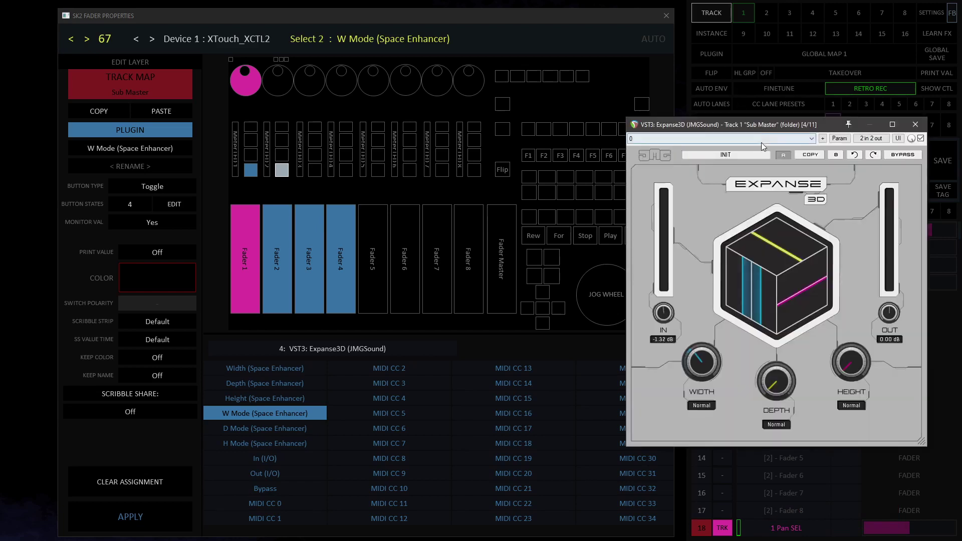
drag(771, 128, 369, 150)
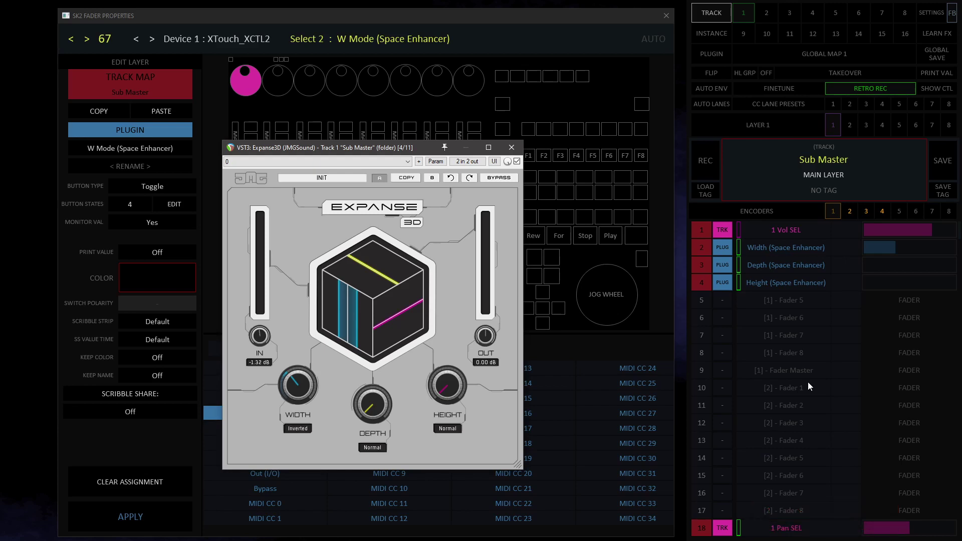
Close the Expanse3D window and look through the list of plugins available on the Sub Master track.
click(511, 148)
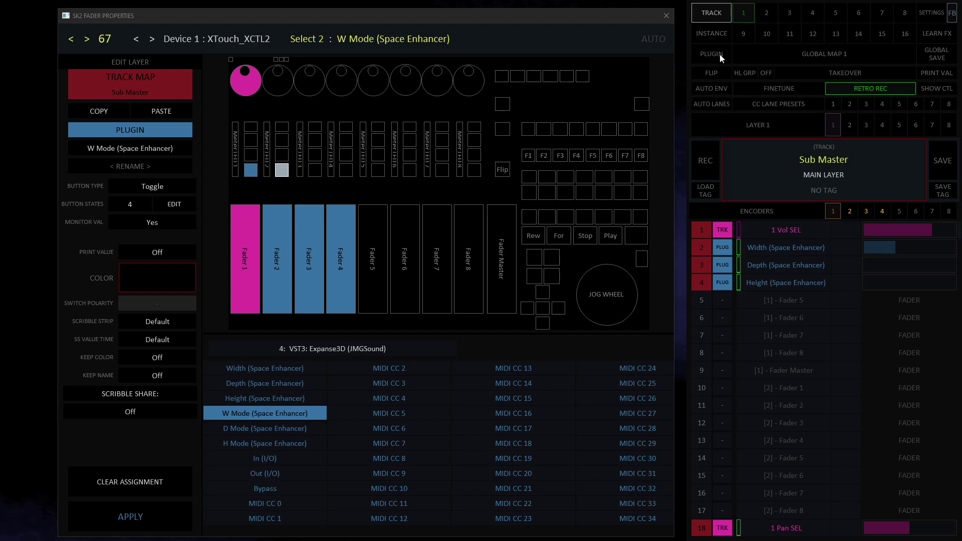
click(336, 351)
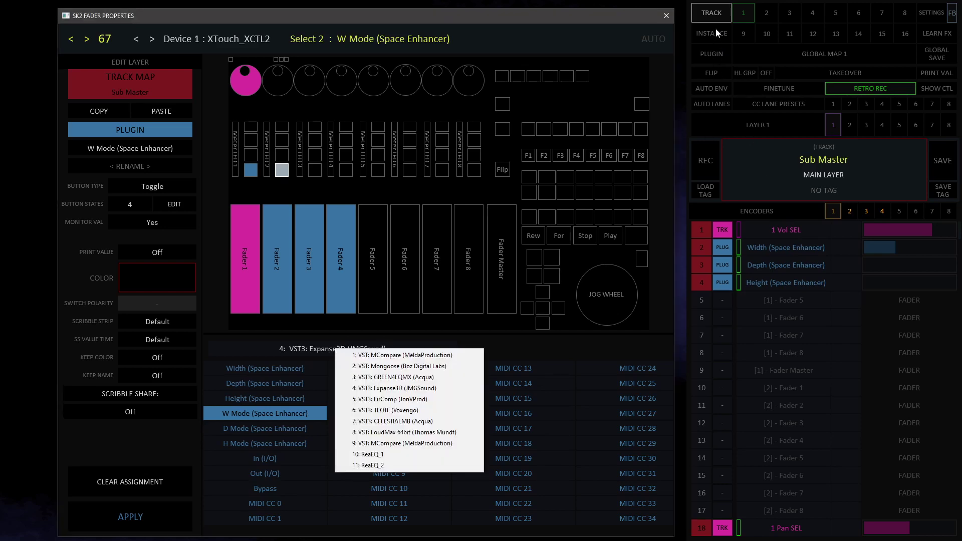
click(305, 349)
Select Fader 5 and set it up for 14 bit CC 1 on Channel 1.
click(373, 250)
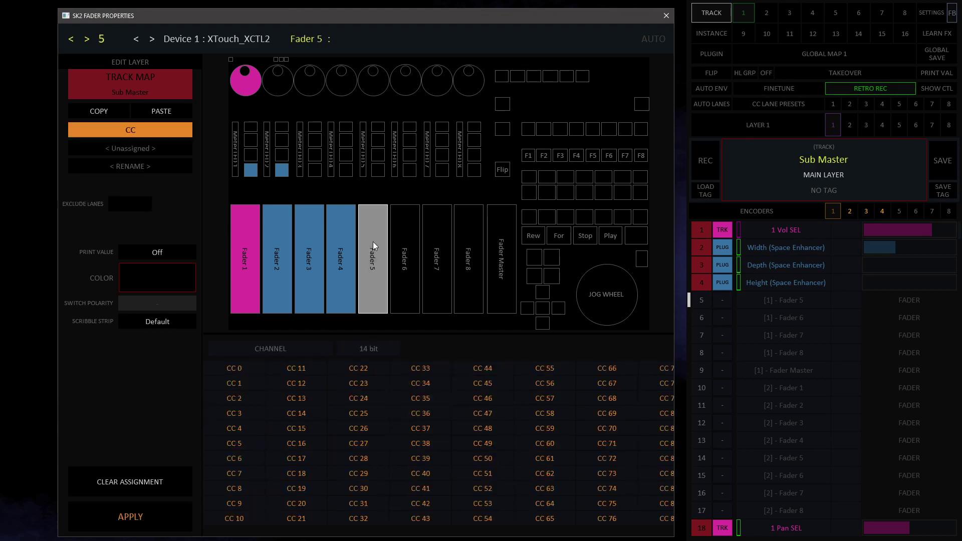
click(284, 350)
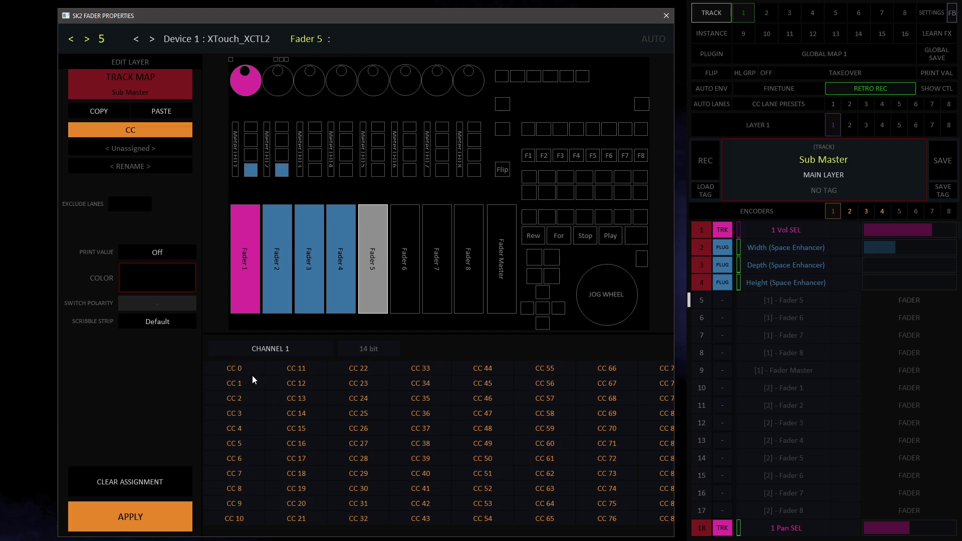
click(239, 385)
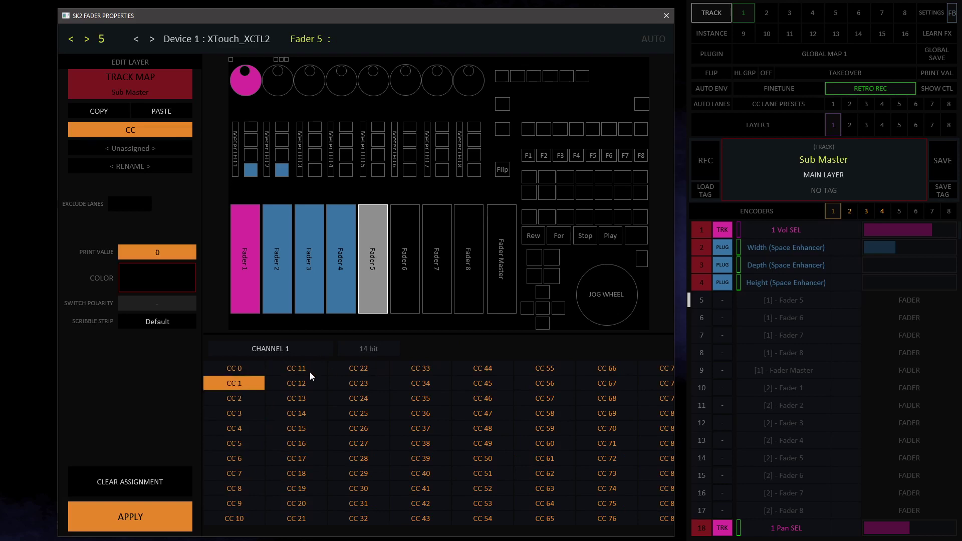
click(377, 353)
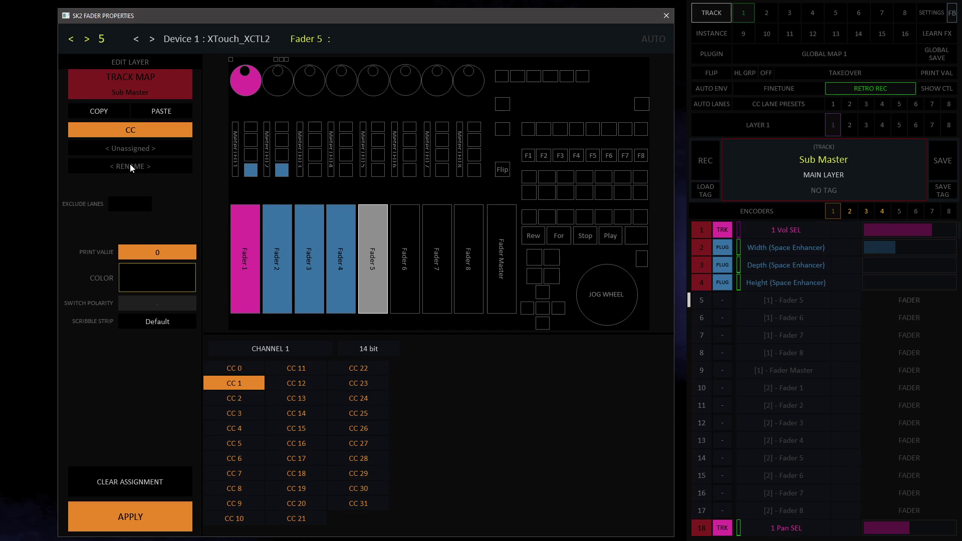
Rename Fader 5's CC parameter to "Modulation", apply the assignment and save the track map.
click(132, 168)
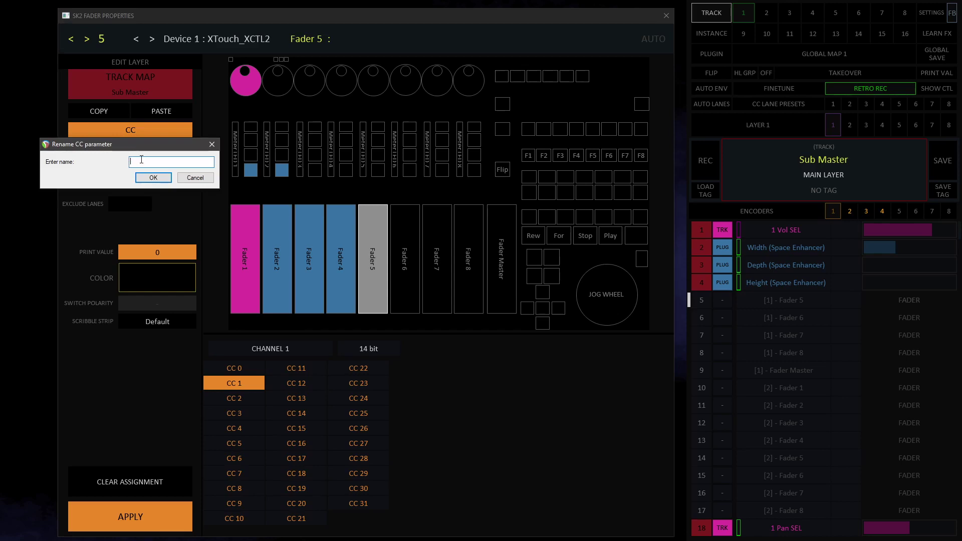
text(CC)
key(BackSpace)
key(BackSpace)
text(Modulation)
key(Return)
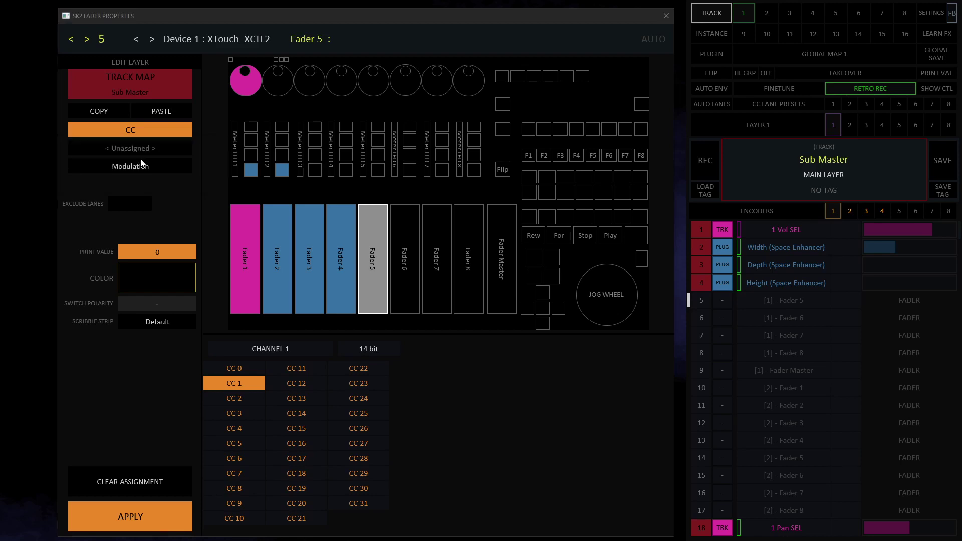
click(116, 515)
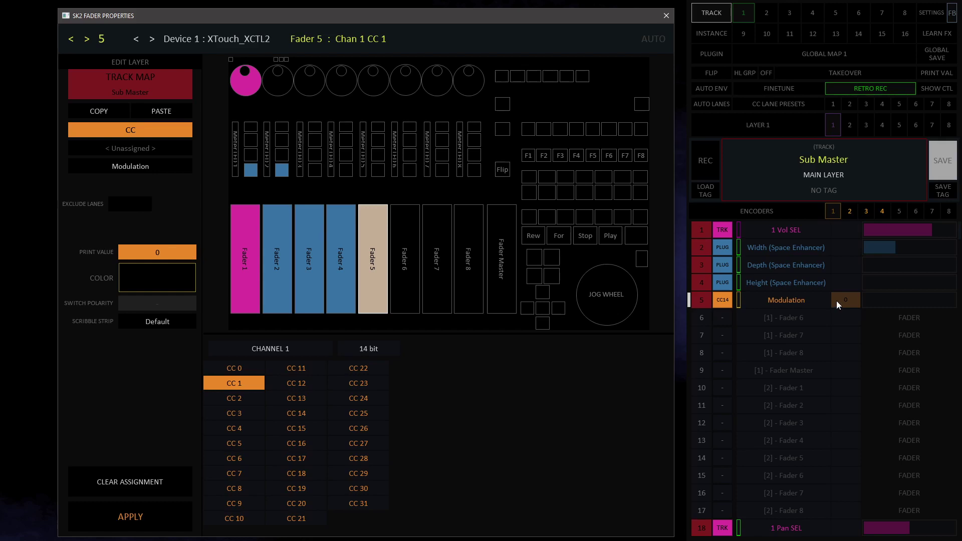
click(945, 166)
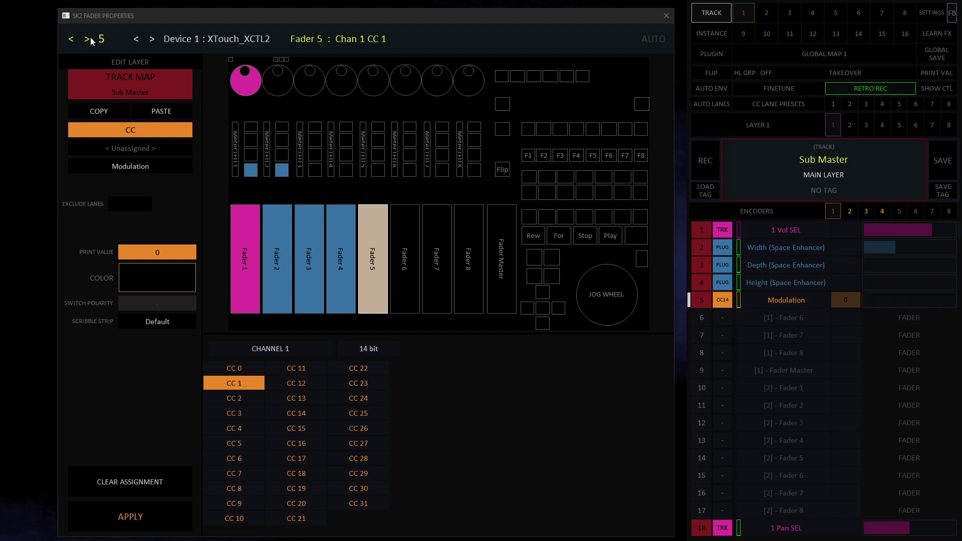
Examine the track parameters available for Fader 5, including internal track offsets and the send volume, pan and mute parameters.
click(144, 128)
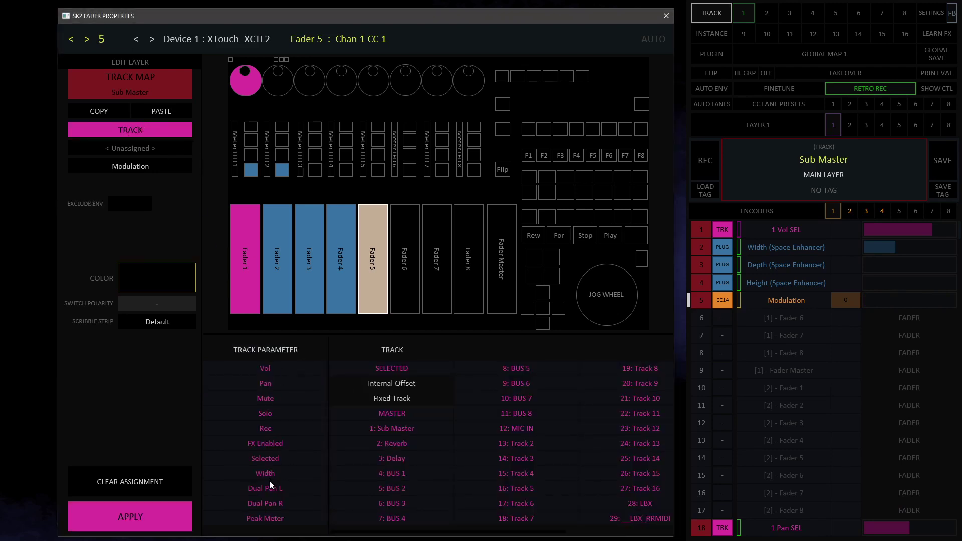
click(406, 385)
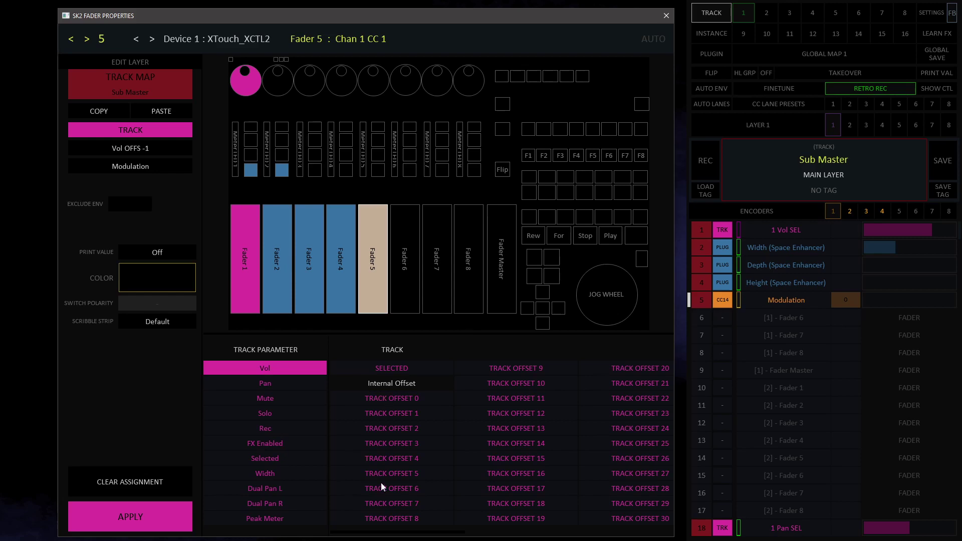
scroll(280, 455, down, 3)
scroll(282, 445, up, 3)
scroll(282, 419, down, 3)
click(284, 429)
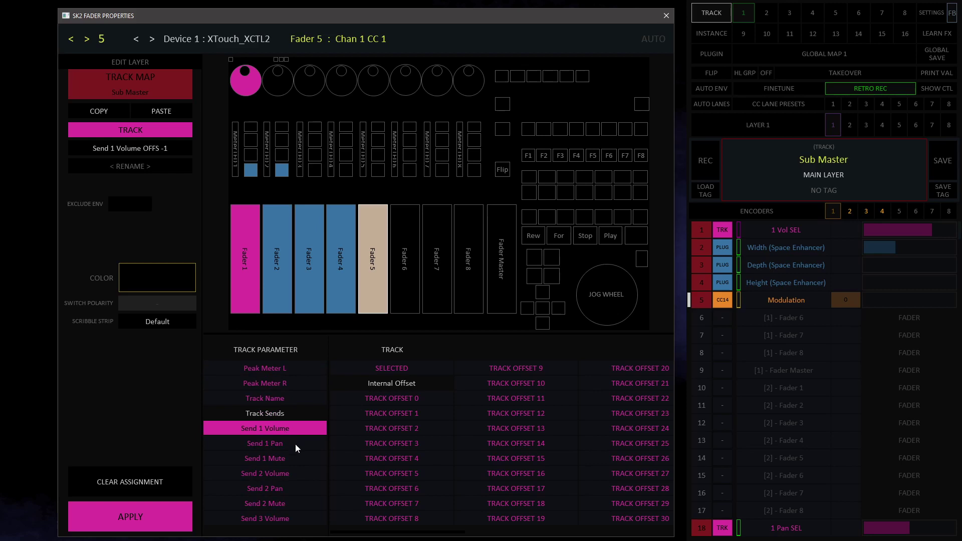
click(295, 445)
click(296, 461)
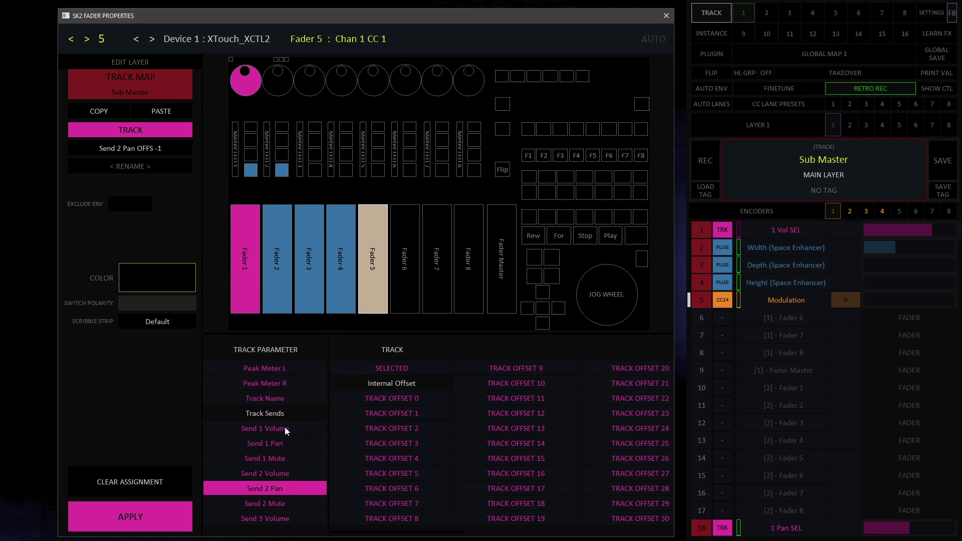
scroll(264, 427, down, 4)
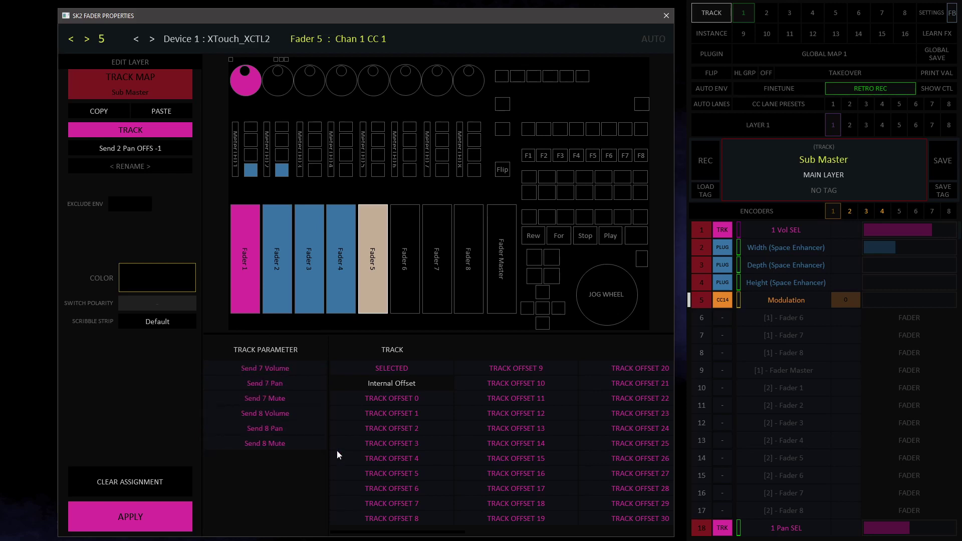
scroll(272, 419, up, 4)
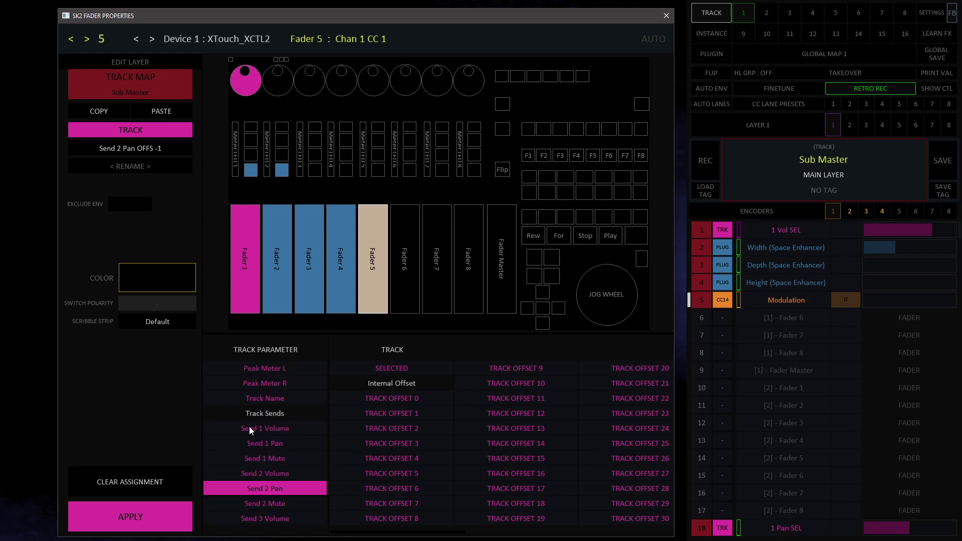
Set Select 4 to an Action and paste SWS: Nudge master output 1 volume +1db from the action list.
click(186, 129)
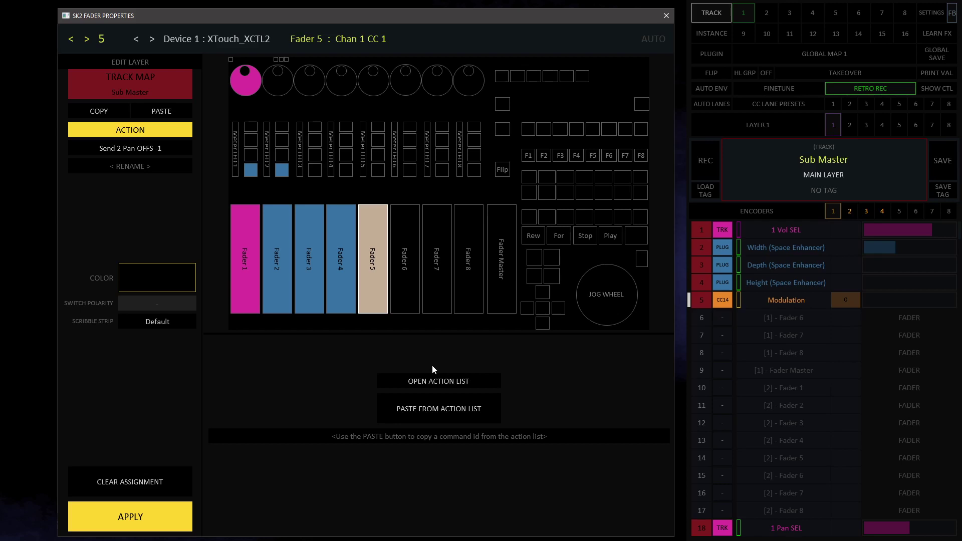
click(348, 173)
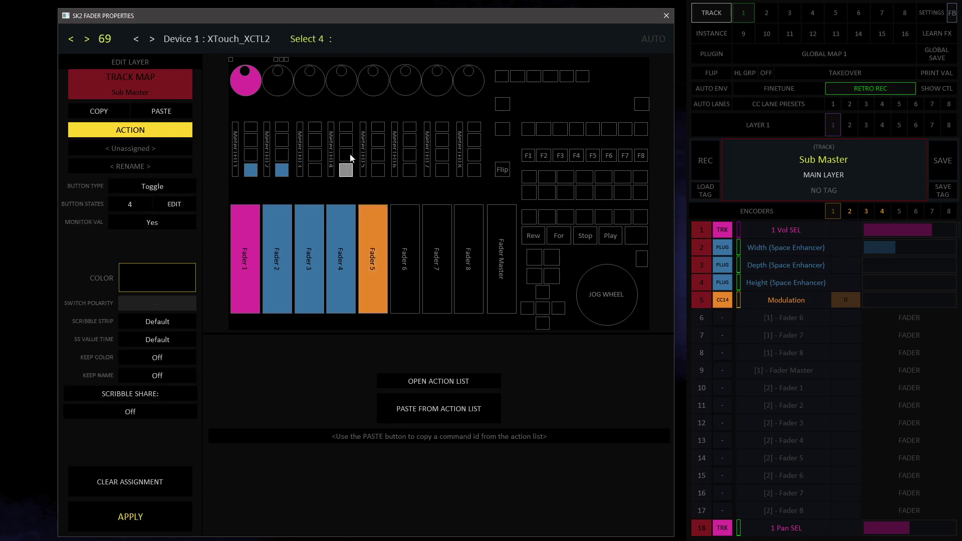
click(440, 380)
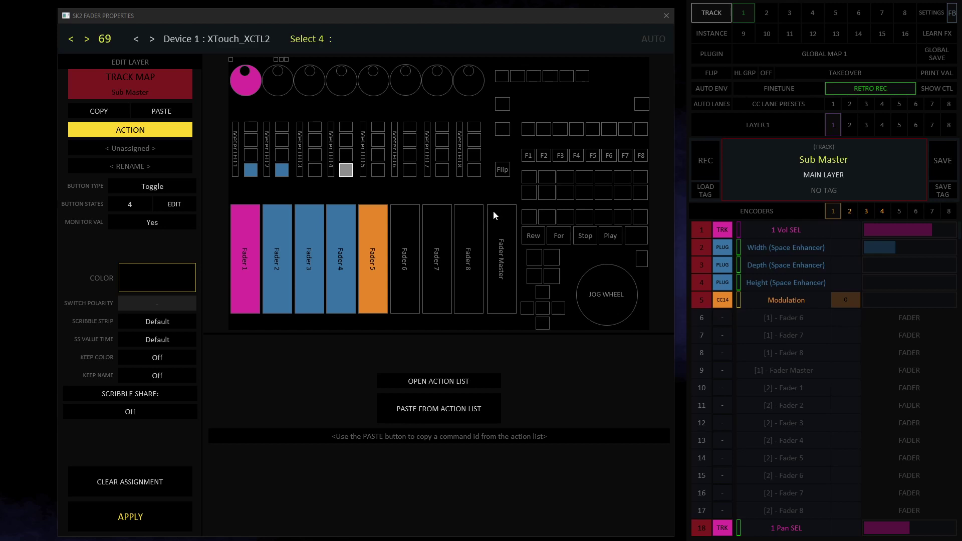
click(431, 415)
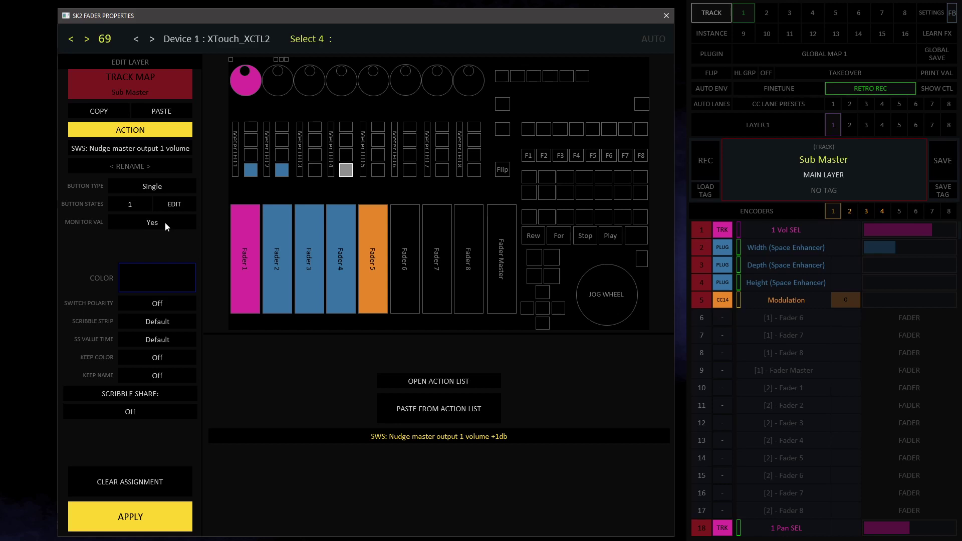
Set Select 4's Monitor Val to No, apply the action assignment and save the track map.
click(190, 221)
click(135, 521)
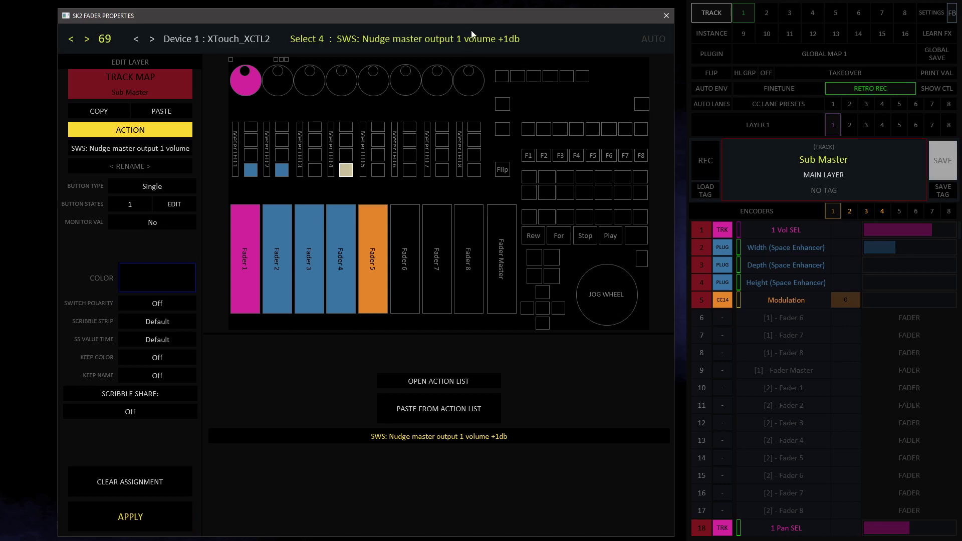
click(939, 176)
scroll(835, 341, down, 6)
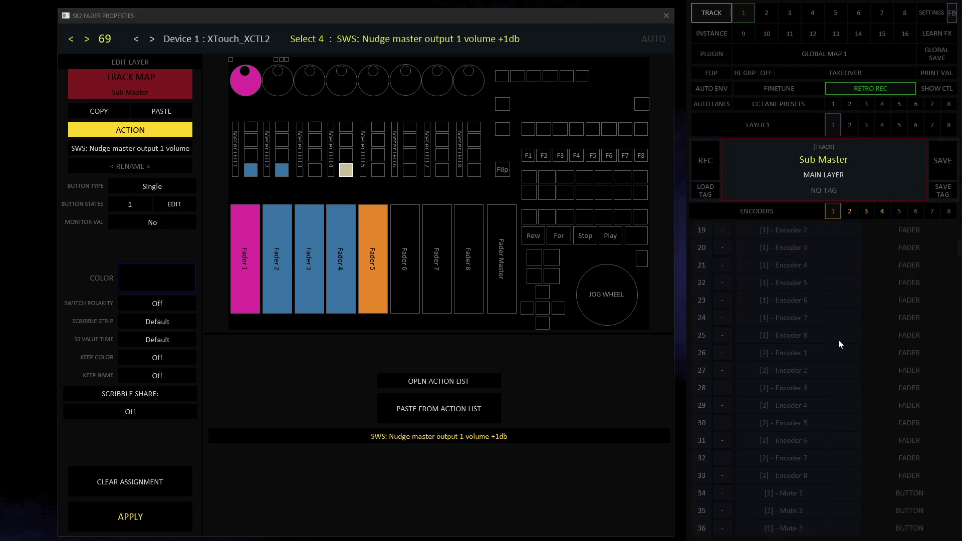
scroll(838, 340, down, 3)
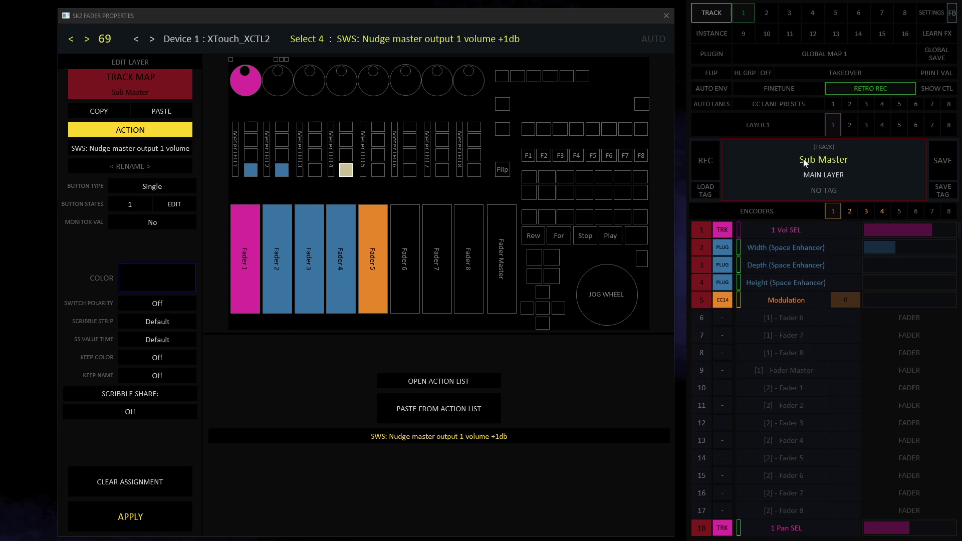
Activate Layer 1, switch the edit layer to Track Map Layer 1 and choose LoudMax 64bit as the source plugin.
click(786, 125)
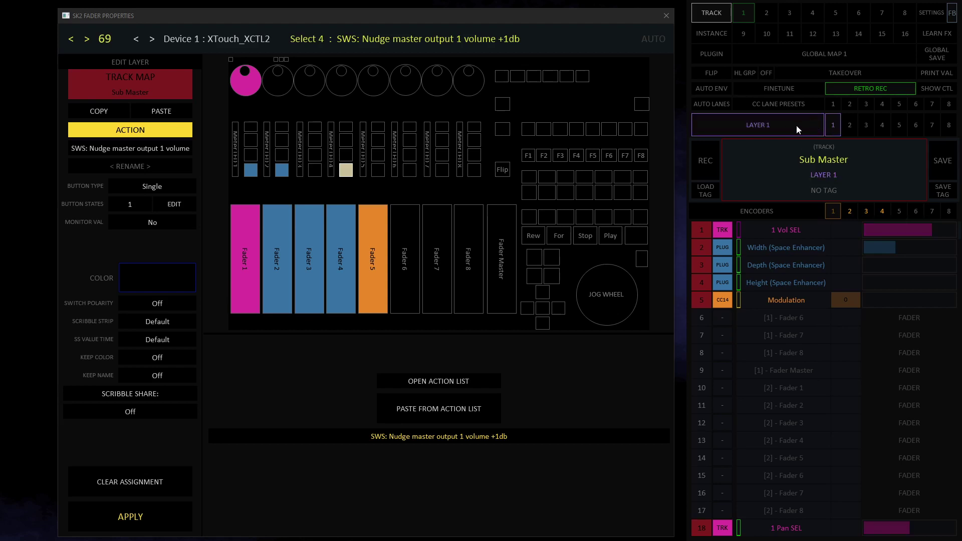
click(104, 129)
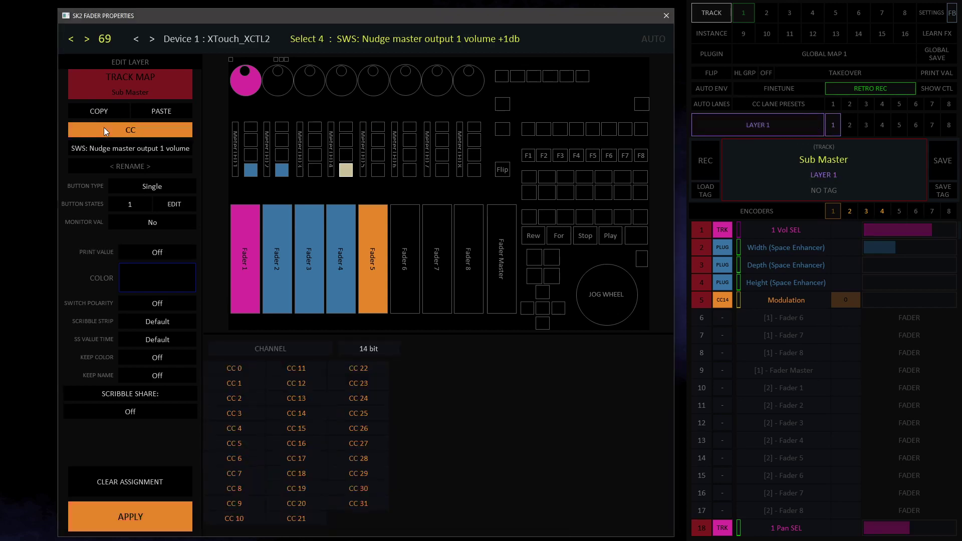
click(125, 95)
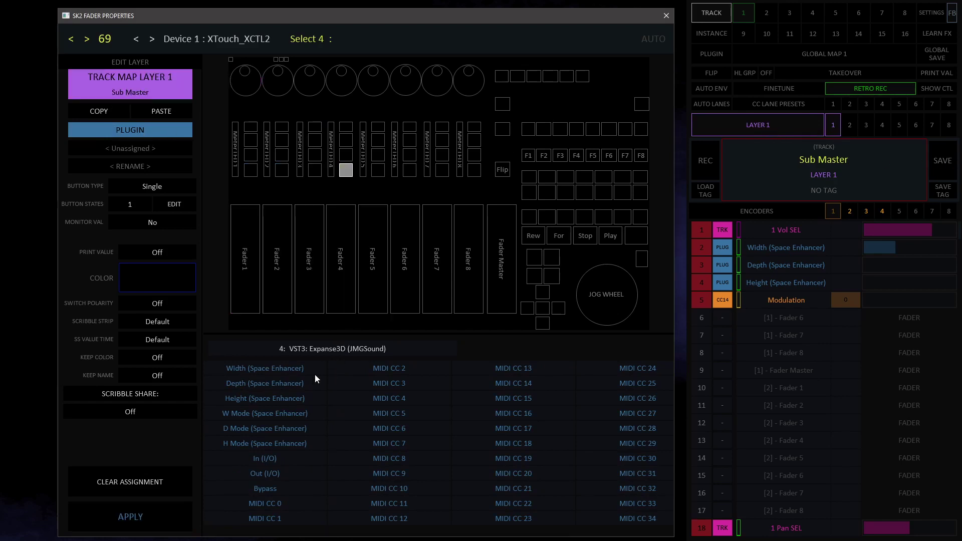
click(336, 354)
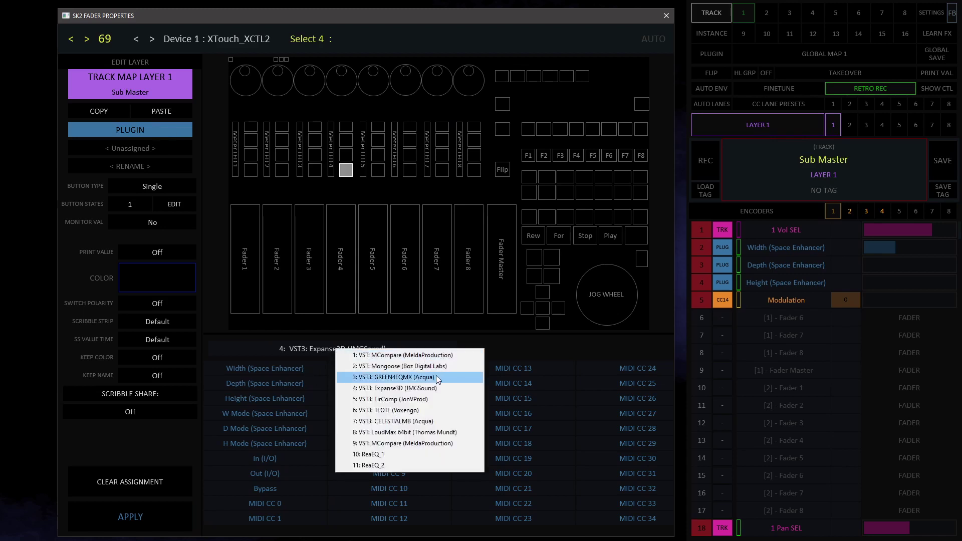
click(431, 433)
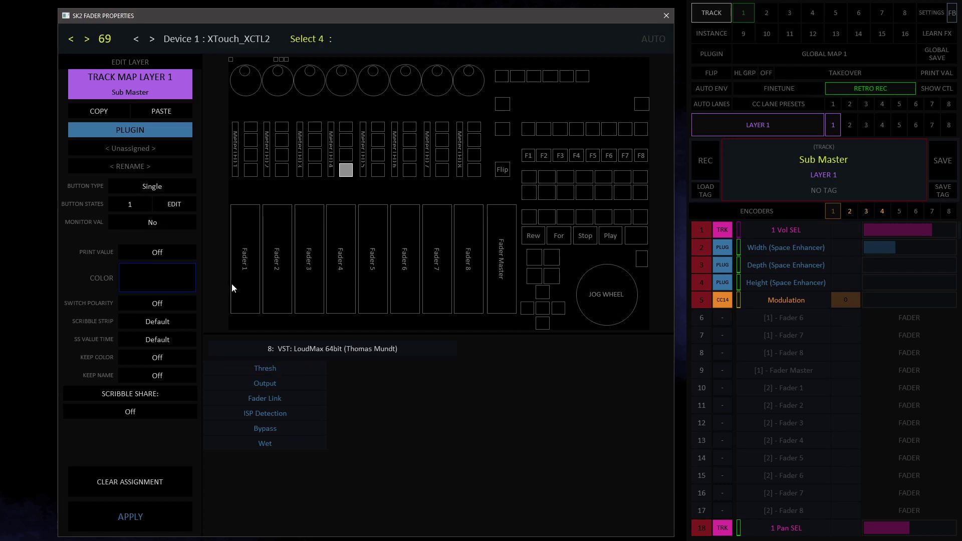
Assign LoudMax's Thresh parameter to Fader 2 in Track Map Layer 1, apply it and save the map.
click(243, 261)
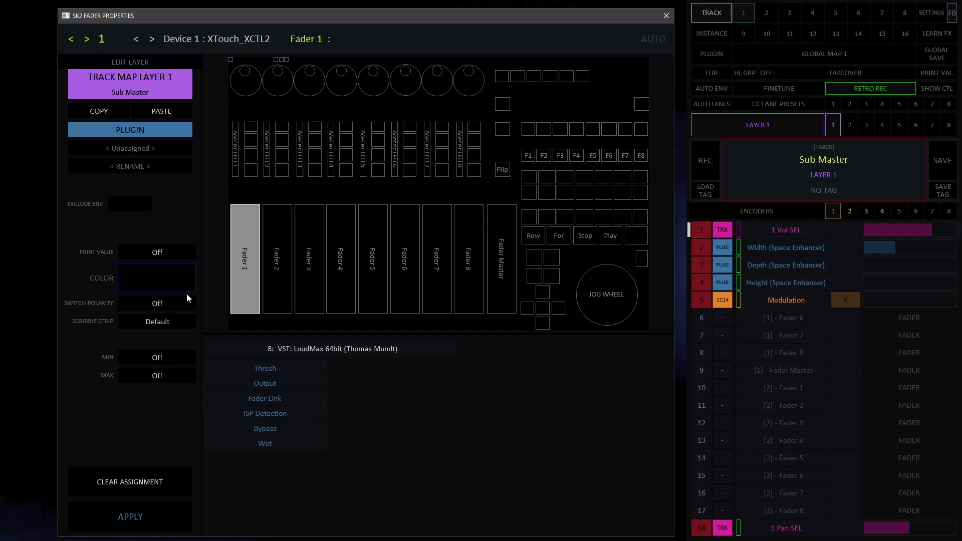
click(277, 260)
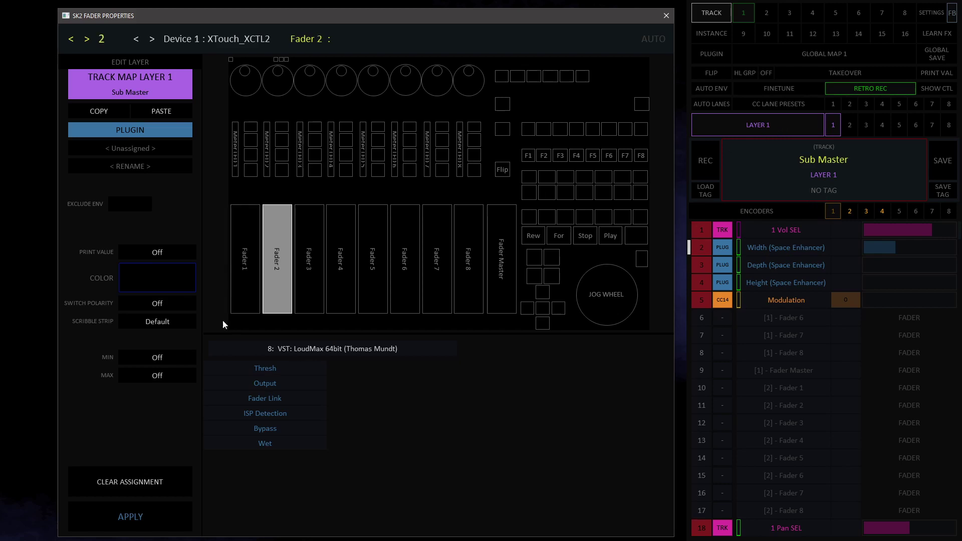
click(281, 368)
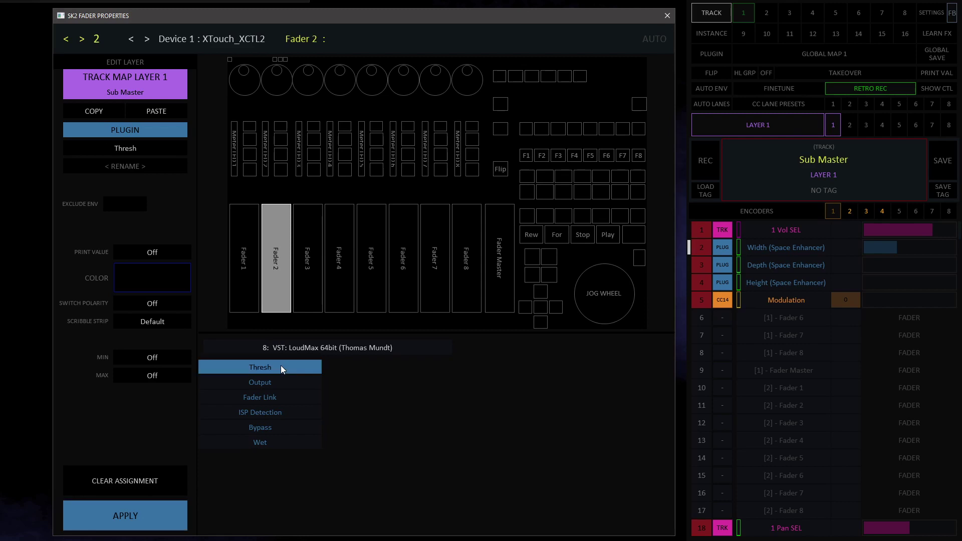
double_click(281, 368)
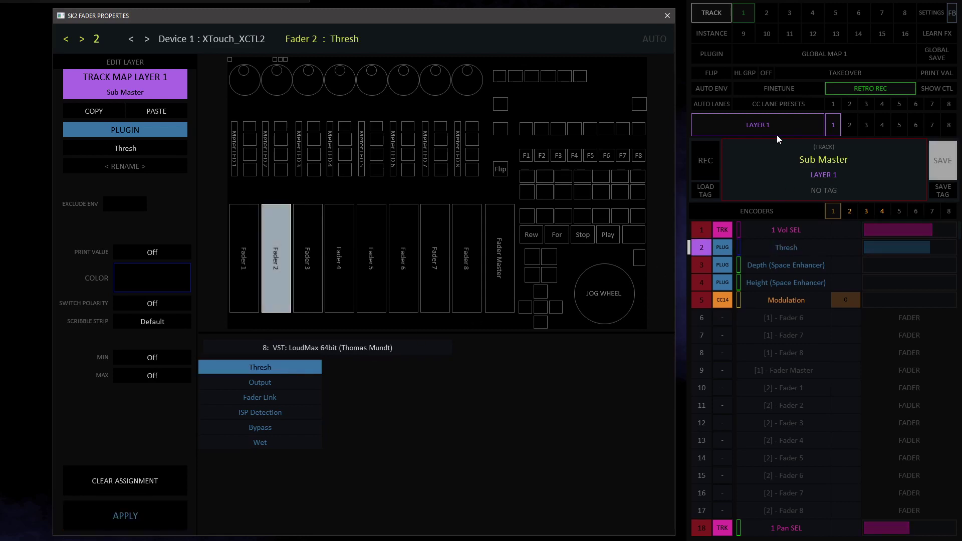
click(941, 167)
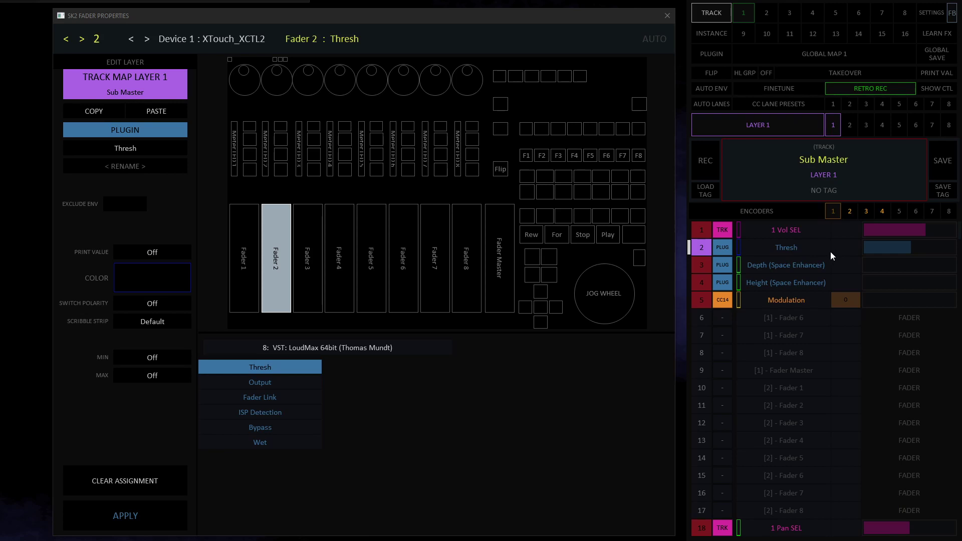
Turn Layer 1 off and on again to compare Fader 2's main layer and Layer 1 assignments.
click(795, 125)
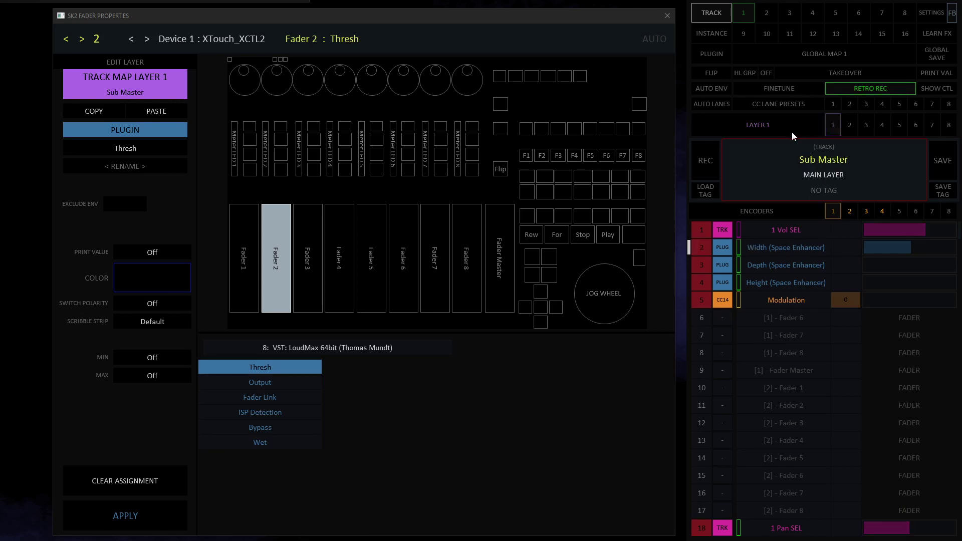
click(792, 129)
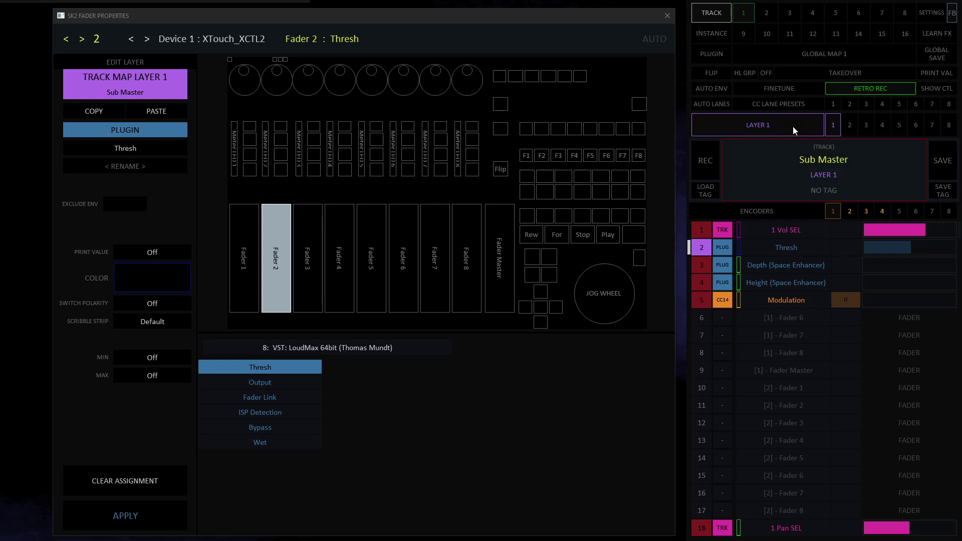
Cycle Sub Master through Layers 2 to 8, return to Layer 1 and switch back to the main layer.
click(849, 125)
click(866, 126)
click(883, 126)
click(899, 126)
click(915, 126)
click(932, 126)
click(948, 126)
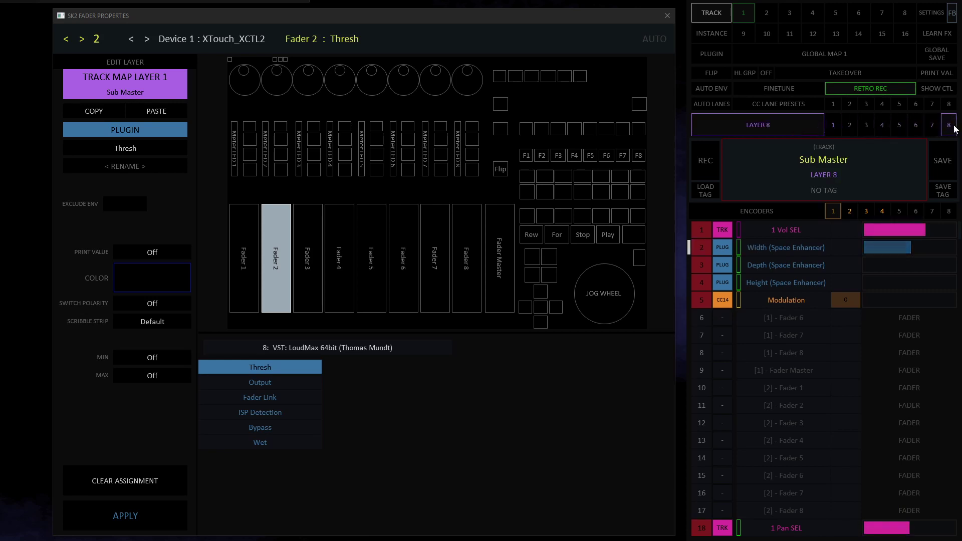
click(833, 125)
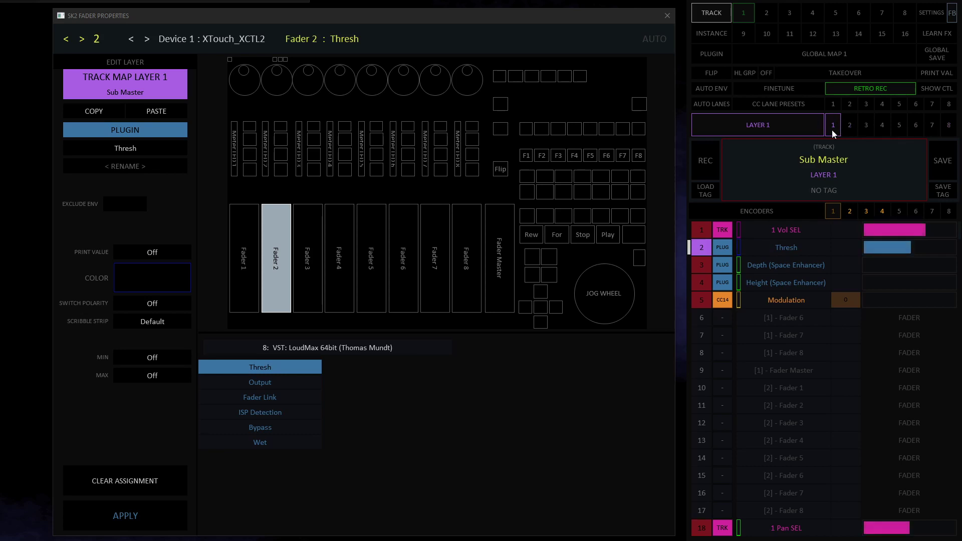
click(833, 130)
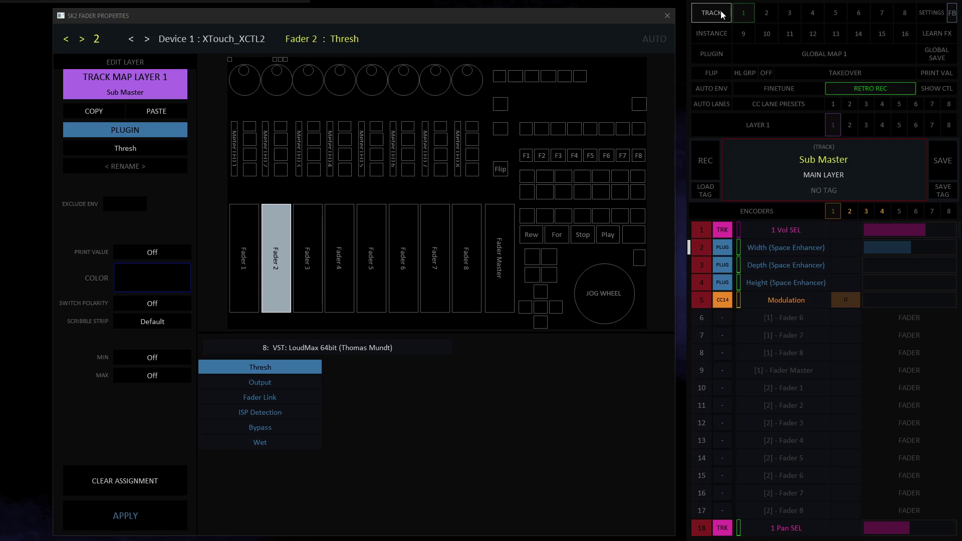
Enable Global Map 1, try other global maps including Global Map 2, return to Global Map 1 and disable it.
click(750, 16)
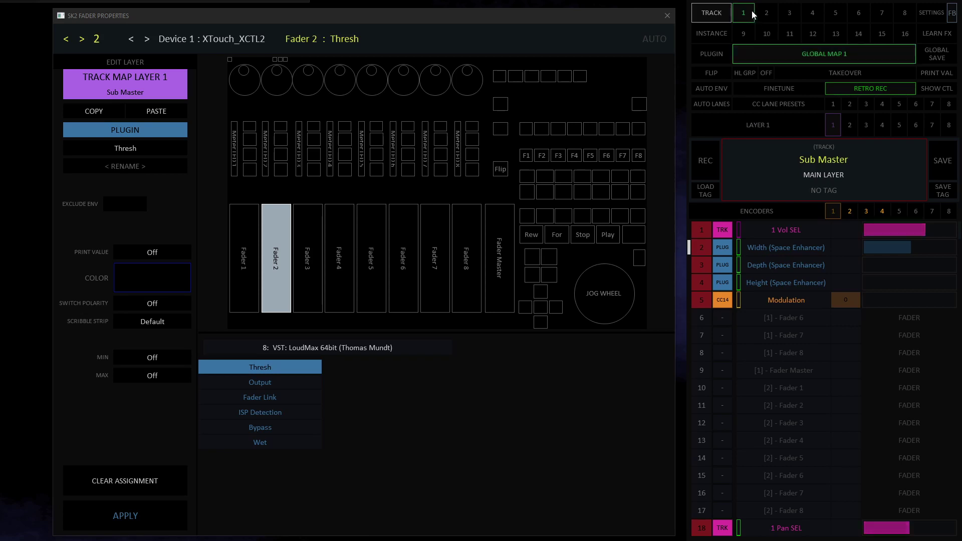
click(774, 20)
click(796, 19)
click(812, 17)
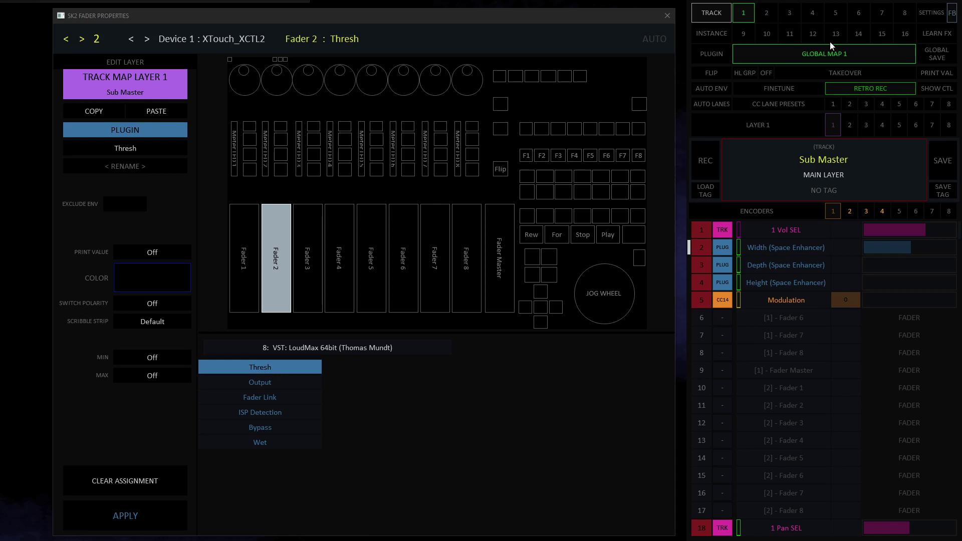
click(760, 18)
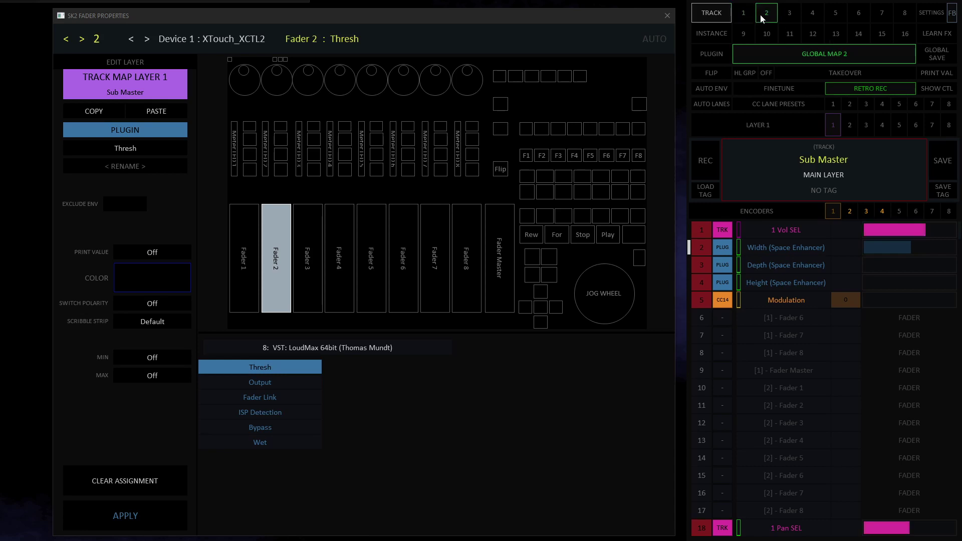
click(744, 15)
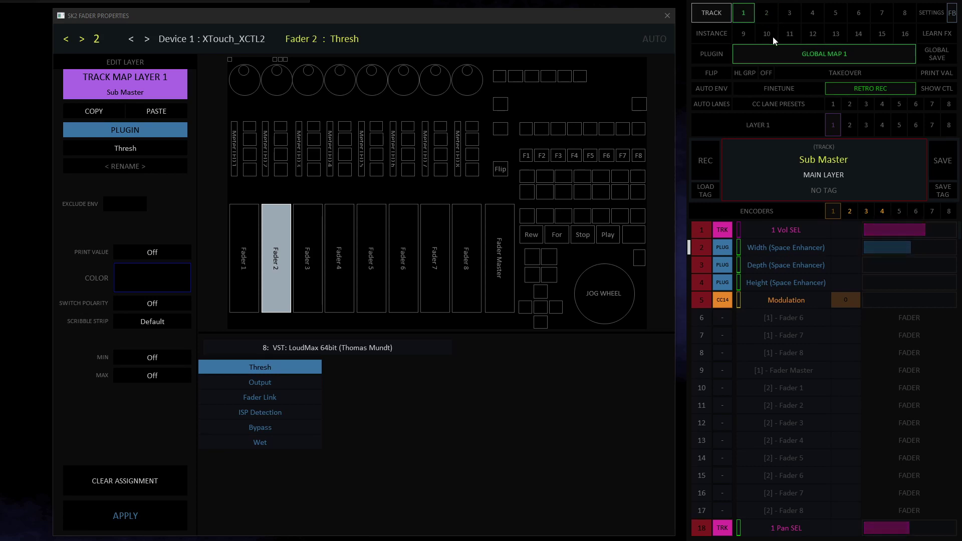
click(801, 53)
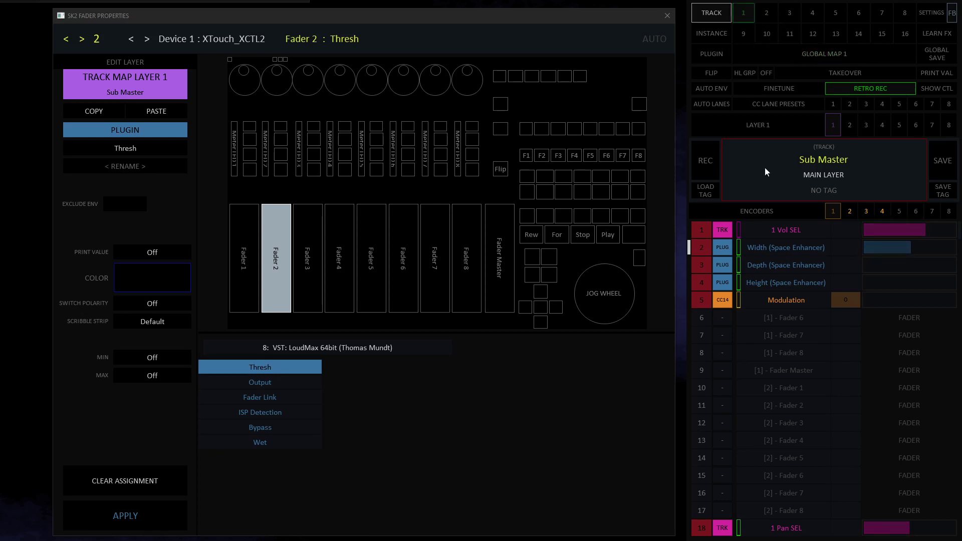
Switch Fader 2's assignment type in the Sub Master track map to Internal and expand the Internal track Offset functions.
click(725, 256)
click(139, 131)
click(138, 129)
click(137, 128)
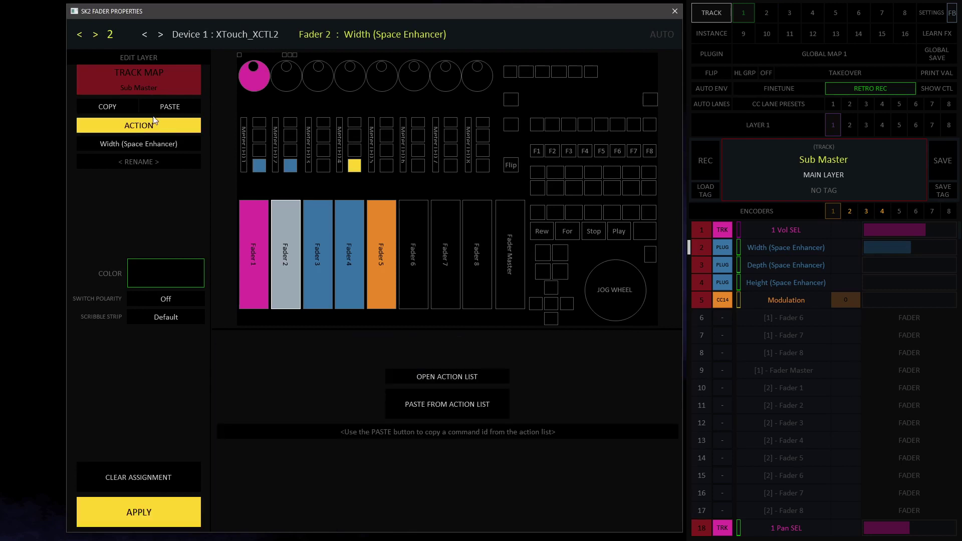
click(156, 126)
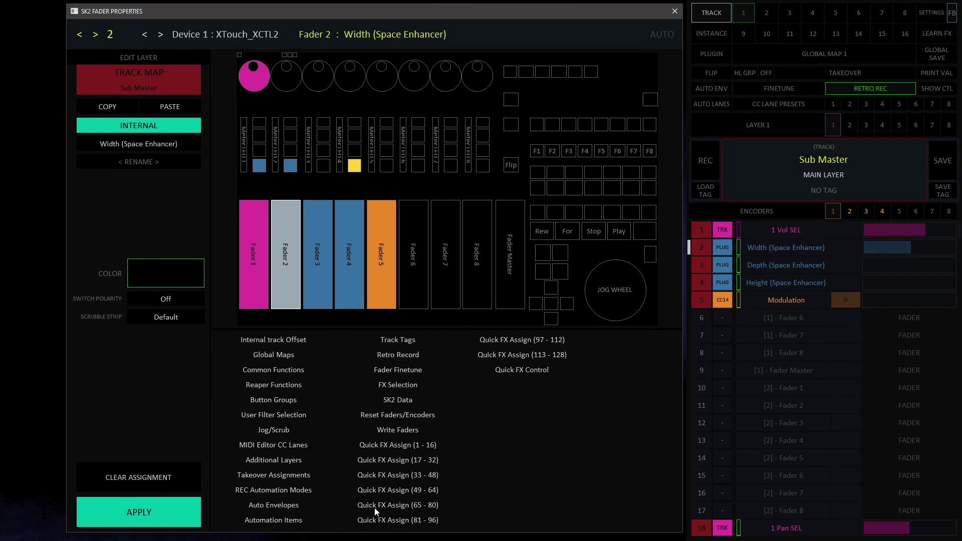
click(268, 341)
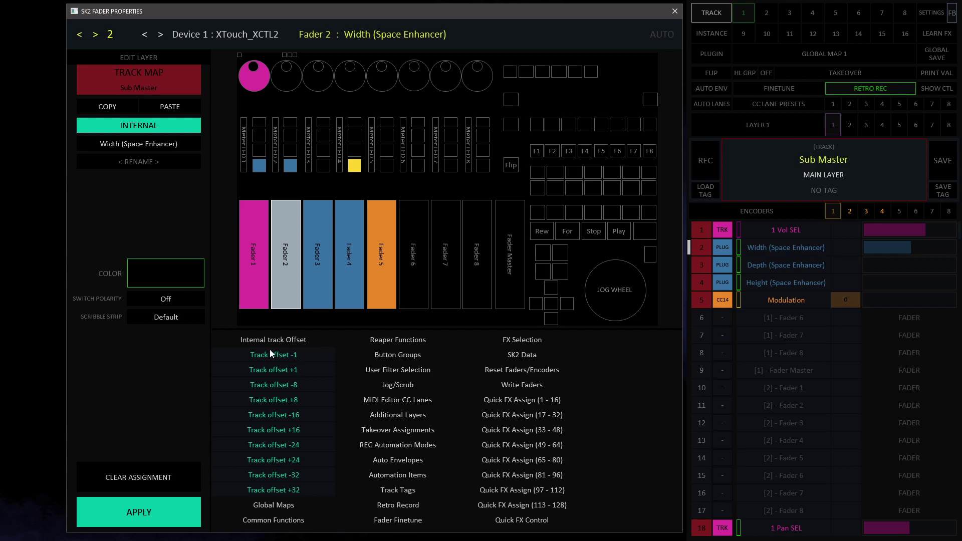
Preview the track offset functions from -1 to +16 for Fader 2 without applying any.
click(302, 356)
click(301, 371)
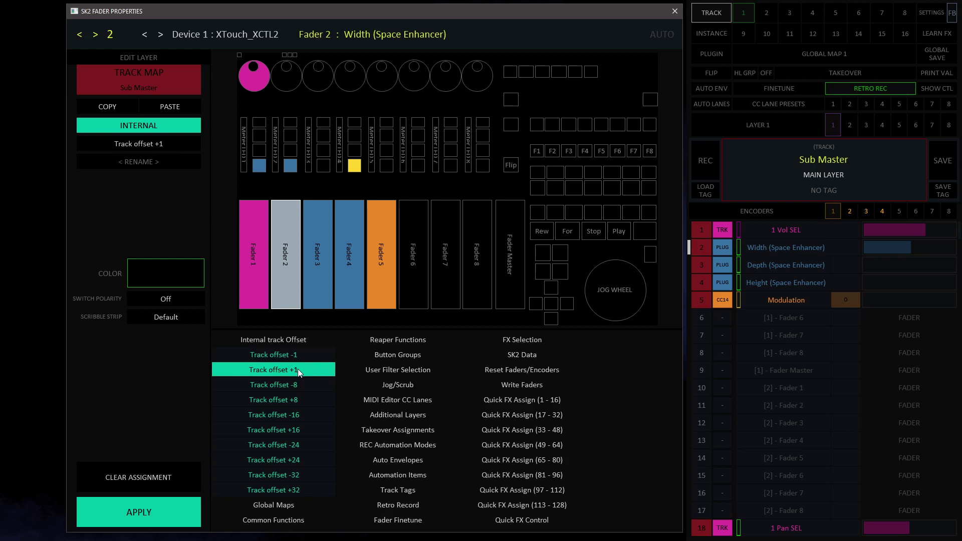
click(293, 383)
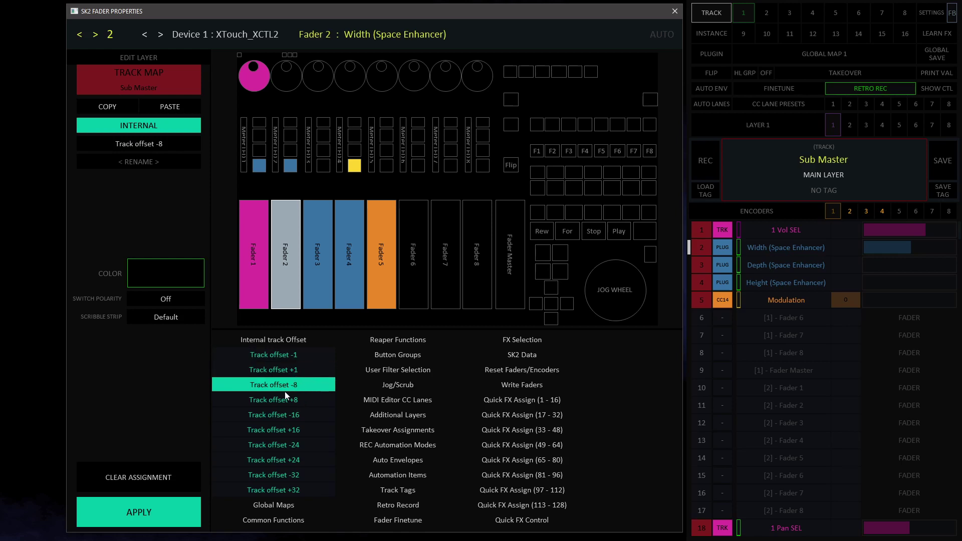
click(304, 401)
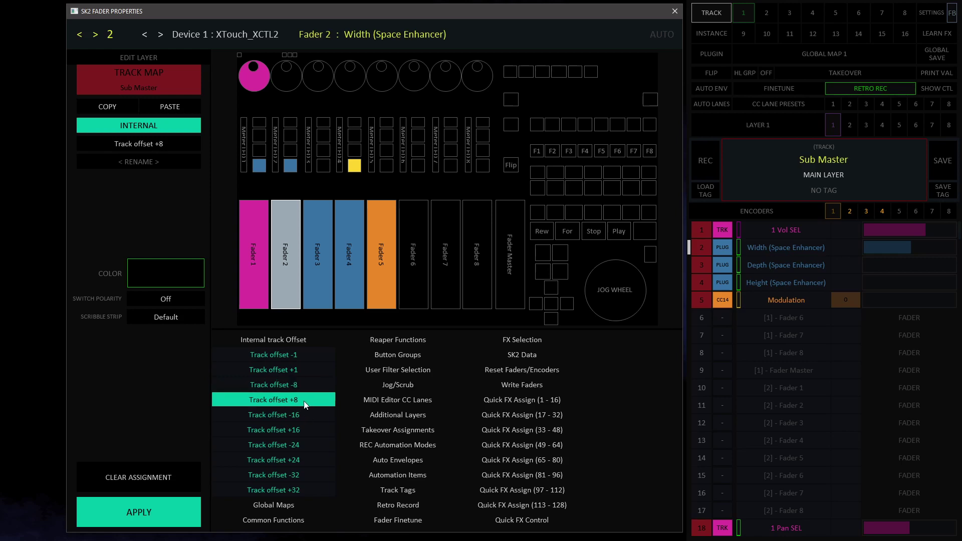
click(299, 385)
click(305, 399)
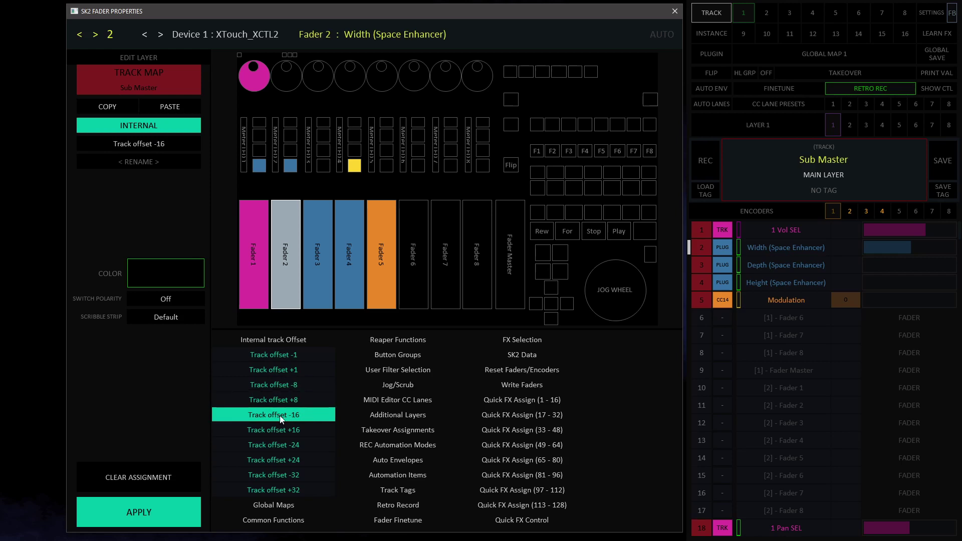
click(302, 421)
click(311, 432)
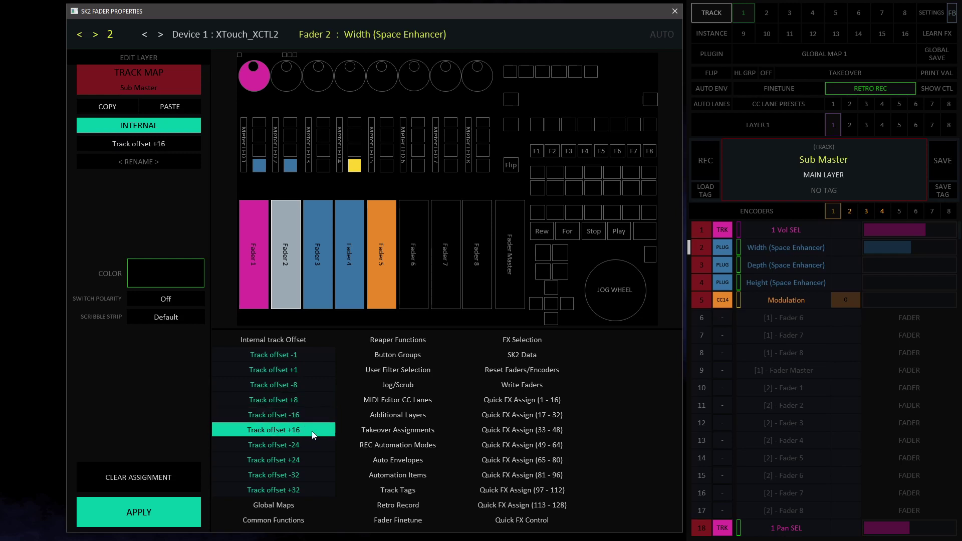
click(309, 411)
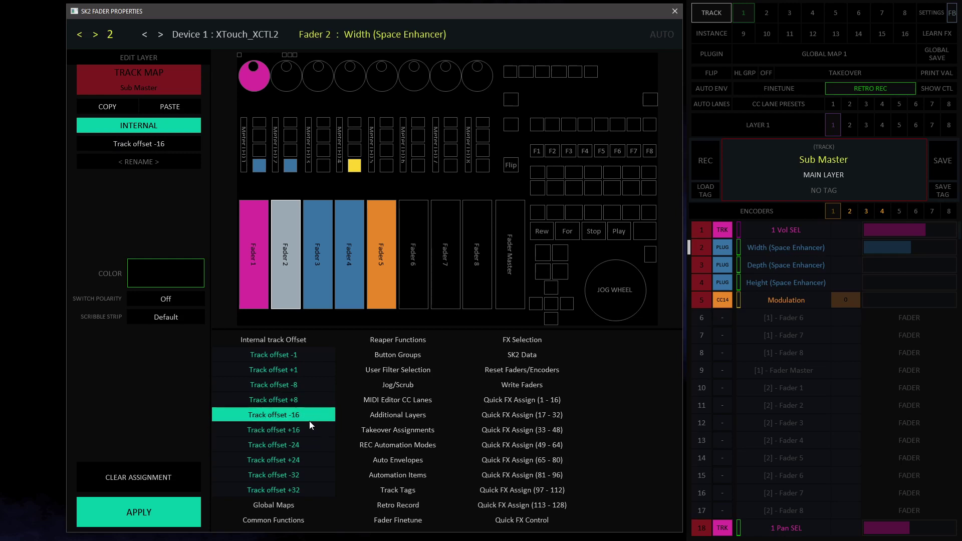
click(308, 425)
Expand the Global Maps functions, make sure Global Map 1 is off and set Fader 2's assignment type back to Internal.
click(278, 343)
click(270, 357)
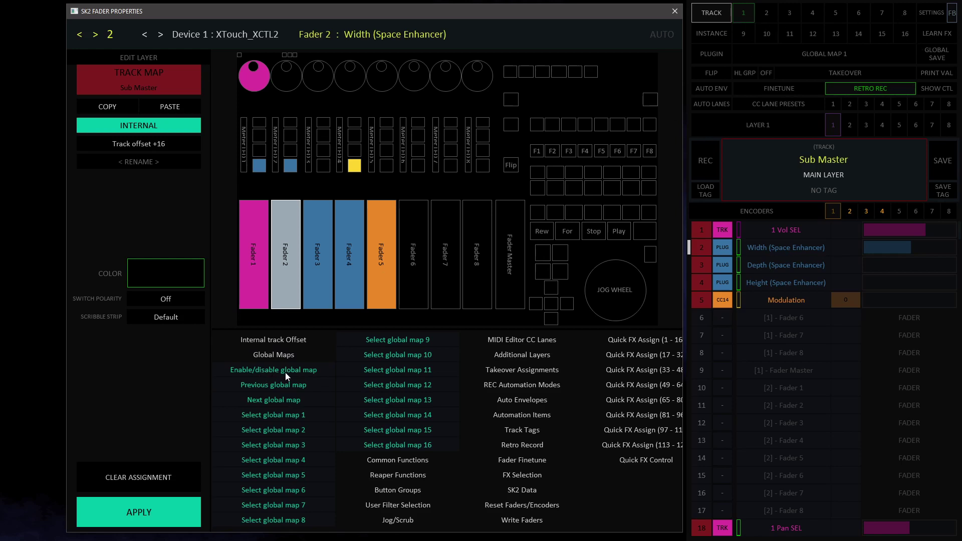
click(824, 60)
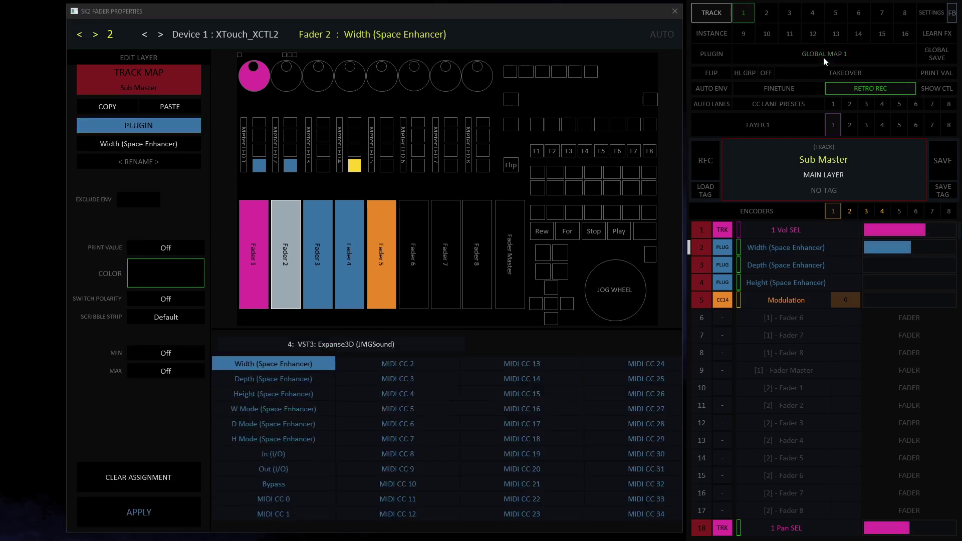
click(137, 128)
click(137, 128)
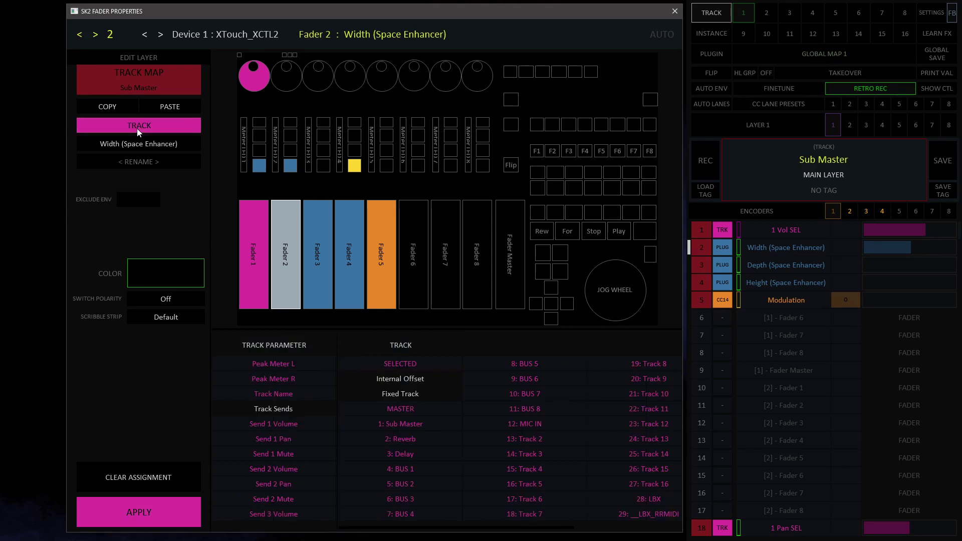
click(136, 128)
click(153, 128)
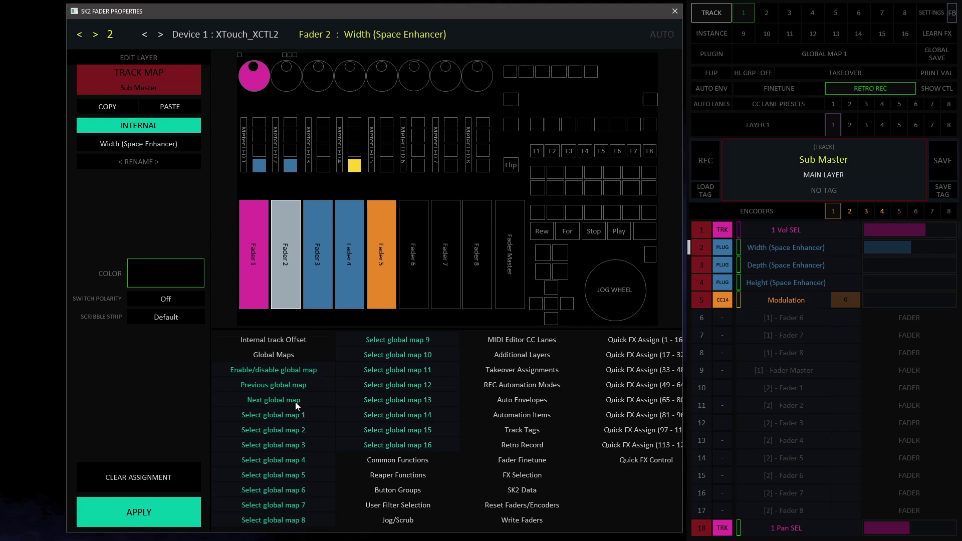
Preview the Previous, Next and Select global map functions for Fader 2 without applying them.
click(275, 384)
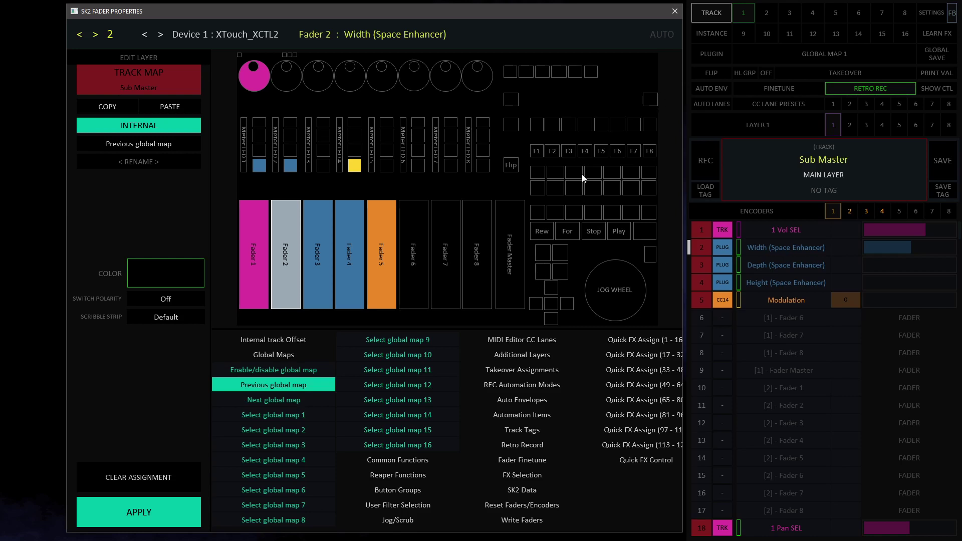
click(281, 400)
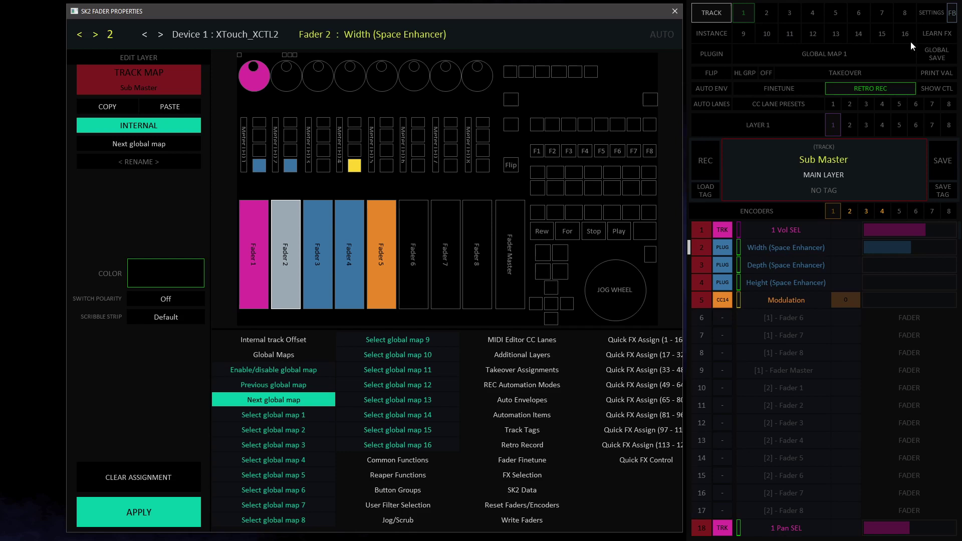
click(287, 415)
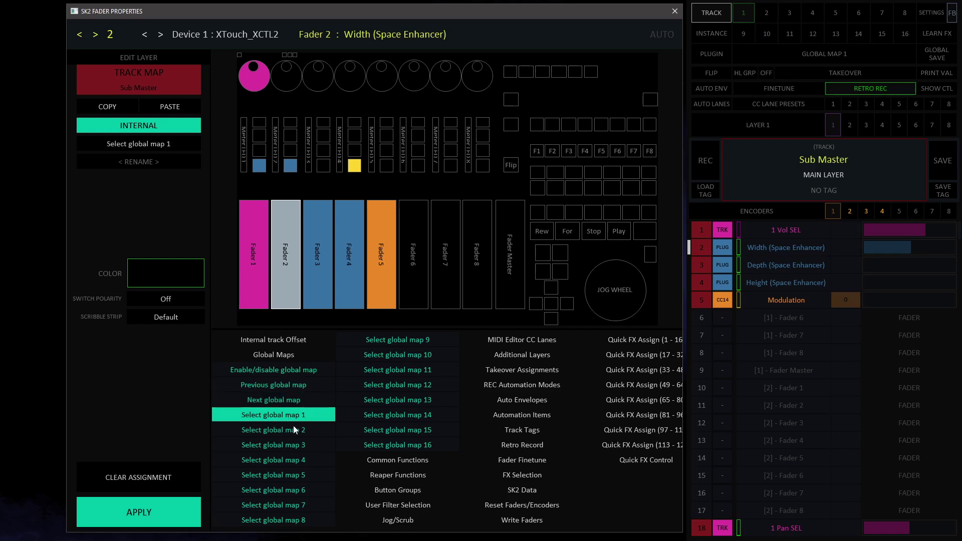
click(281, 438)
click(292, 431)
click(290, 443)
click(295, 460)
click(301, 490)
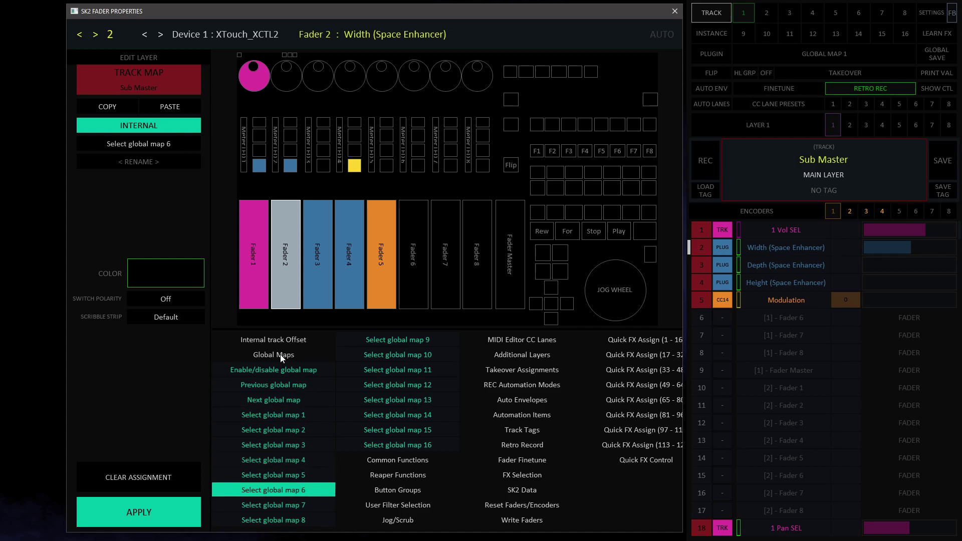
click(284, 420)
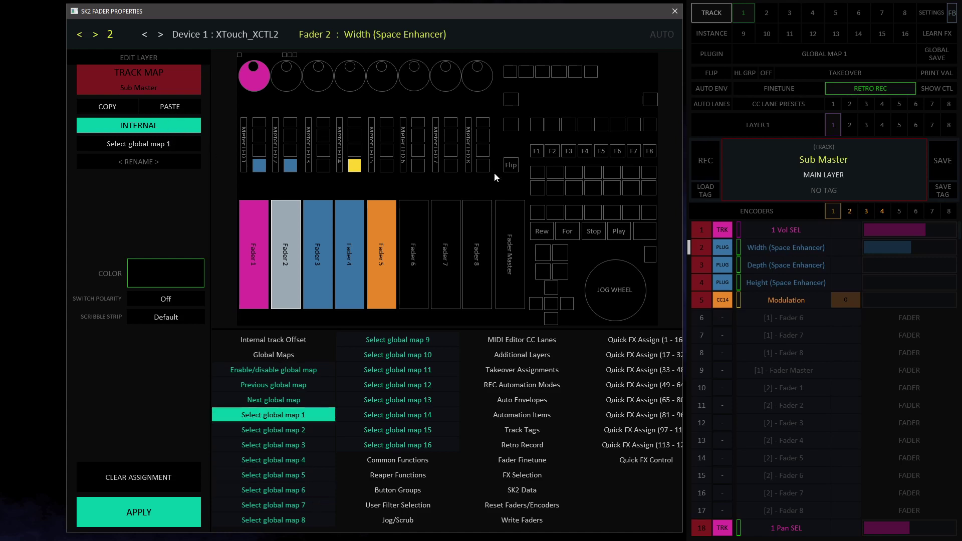
Assign Select global map 1 to the MIDI TRACKS button as Hold/Sustain, apply it and turn Global Map 1 off.
click(535, 125)
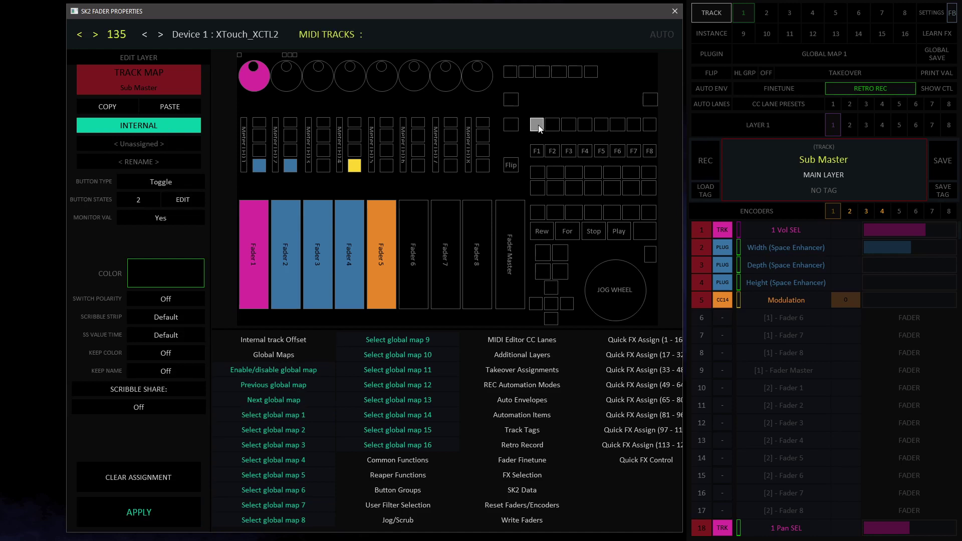
click(286, 414)
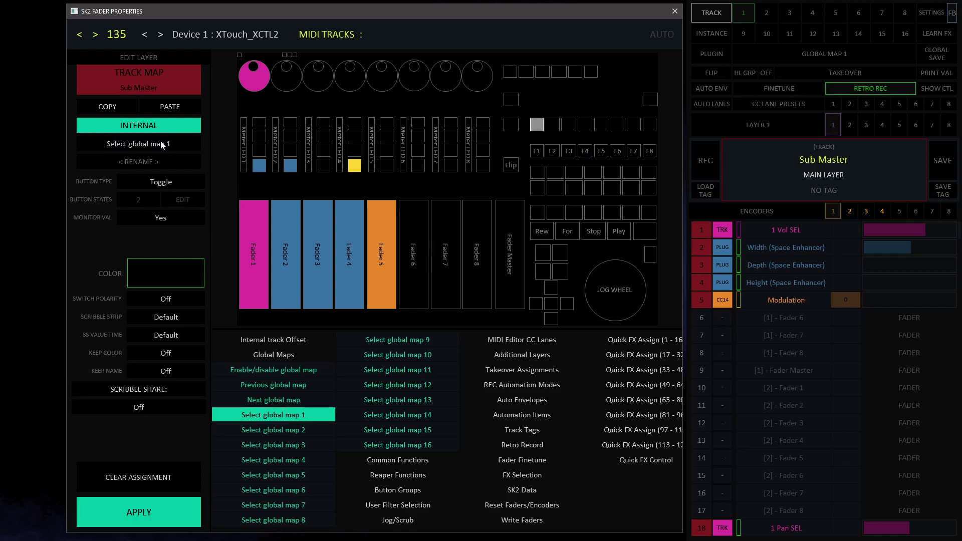
click(168, 183)
click(121, 513)
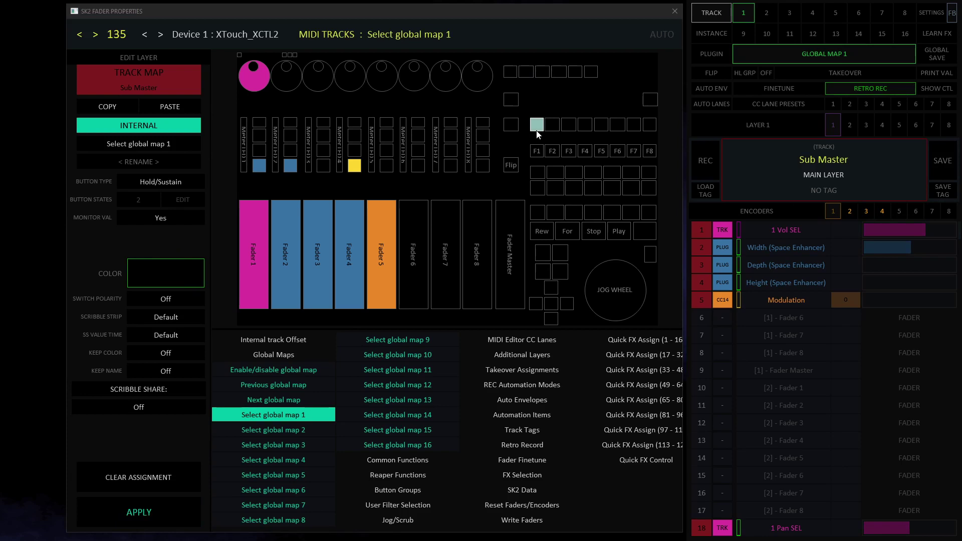
click(822, 54)
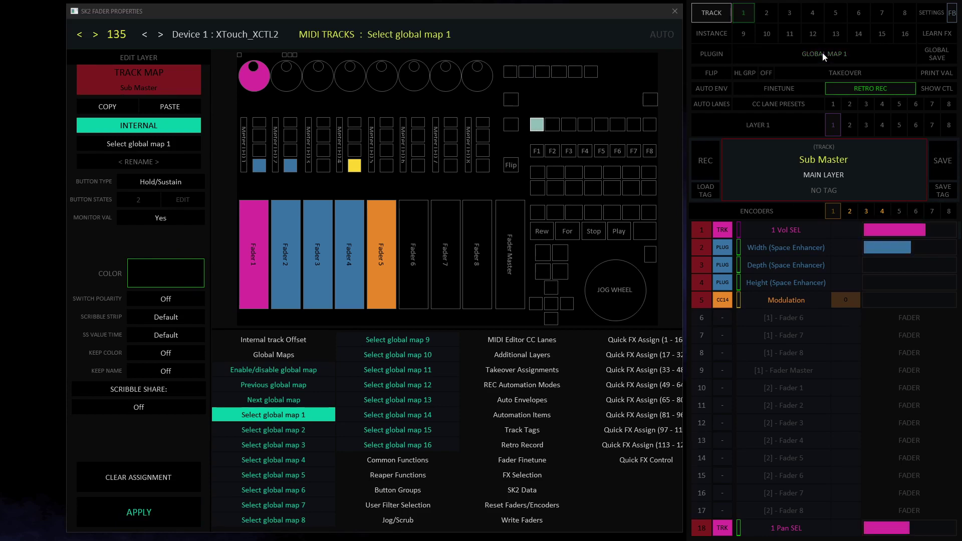
click(822, 54)
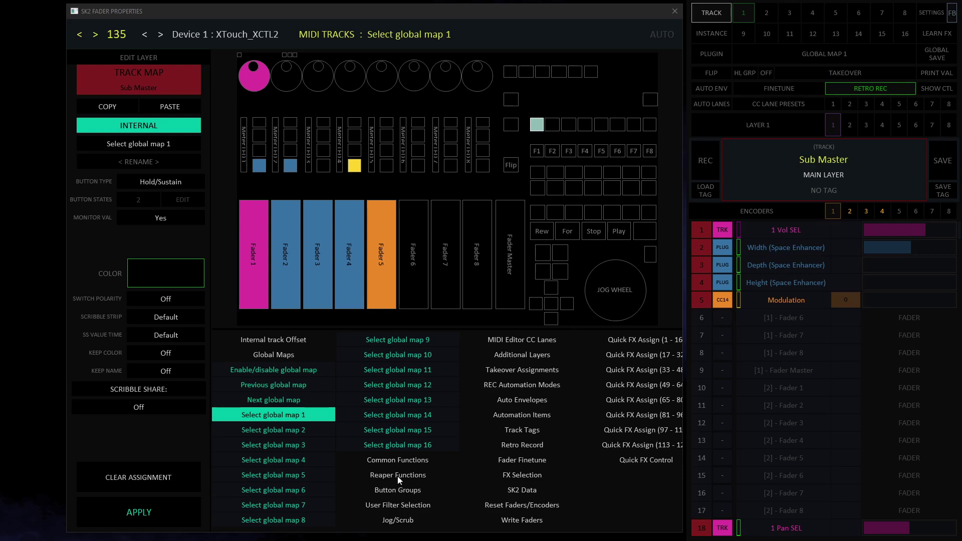
Examine the Common Functions list, toggle Flip on and off repeatedly and collapse the list again.
click(399, 461)
click(275, 356)
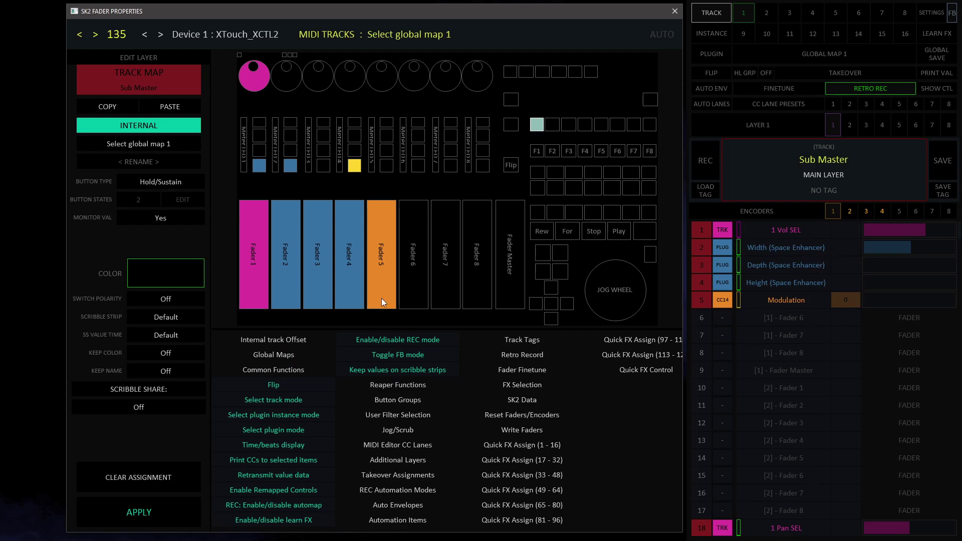
click(715, 72)
click(715, 73)
click(715, 72)
click(720, 72)
click(719, 72)
click(720, 72)
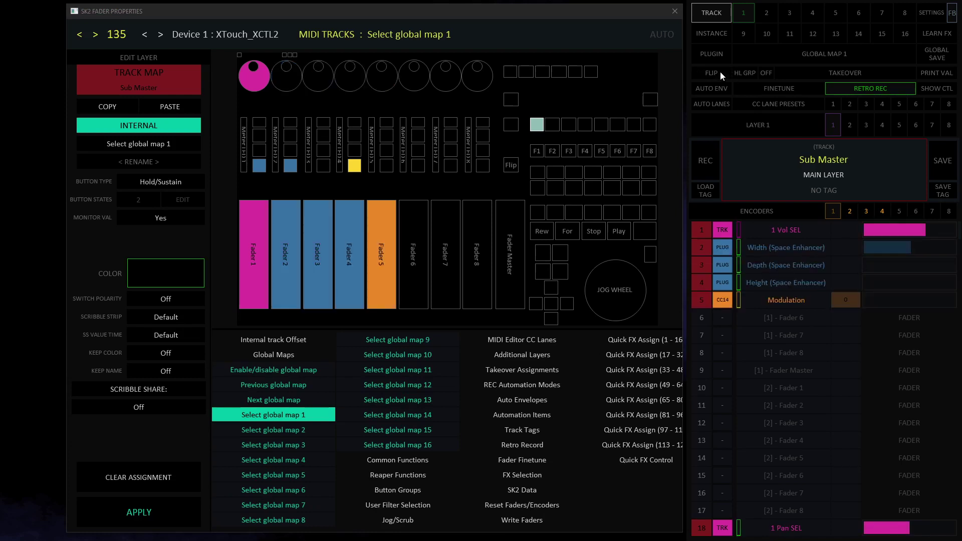
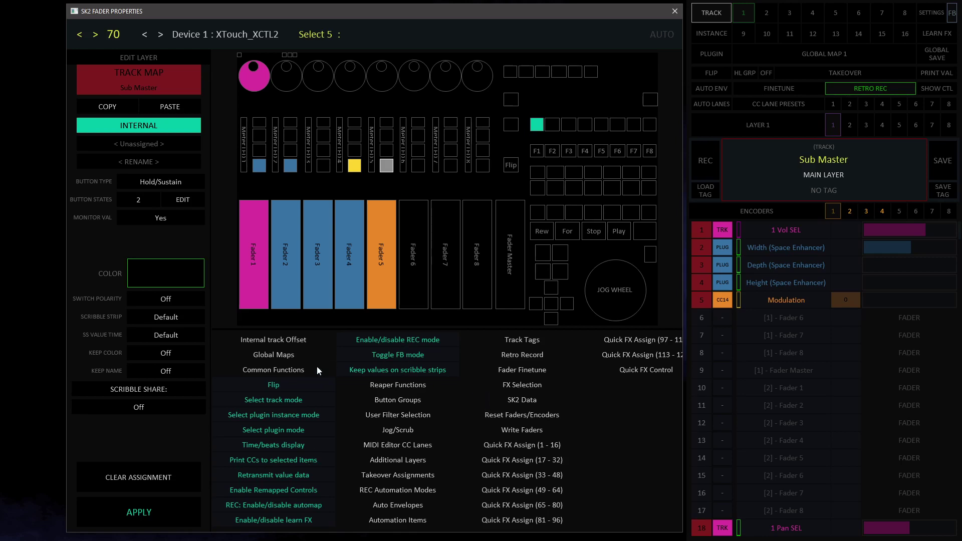
click(278, 371)
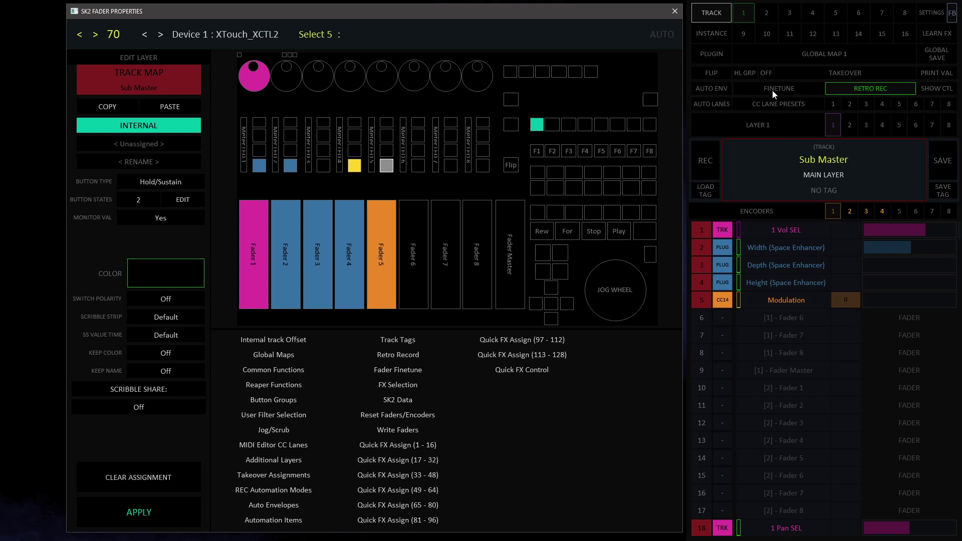
Try out Finetune mode, view the Fader Finetune functions, accept the finetune range of 32 and close the fader properties.
click(789, 86)
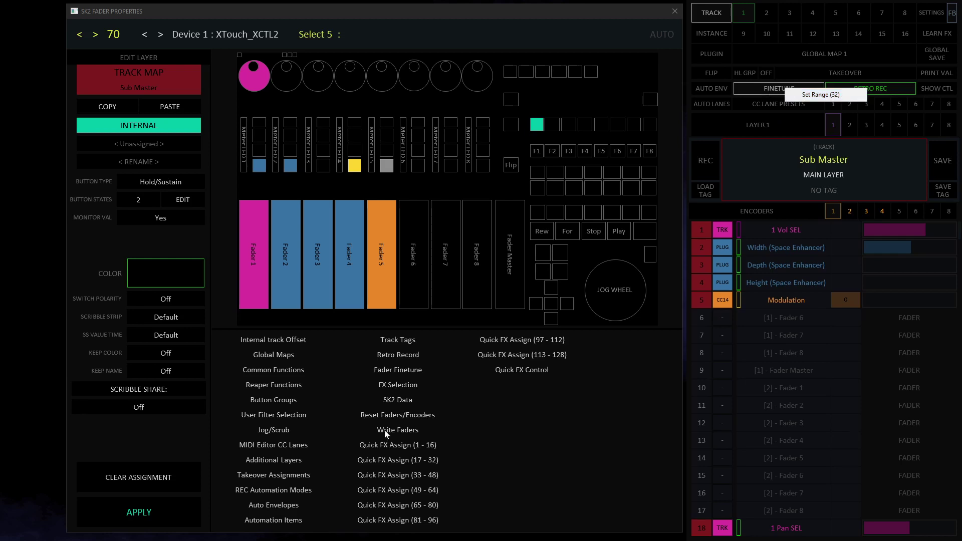
click(394, 369)
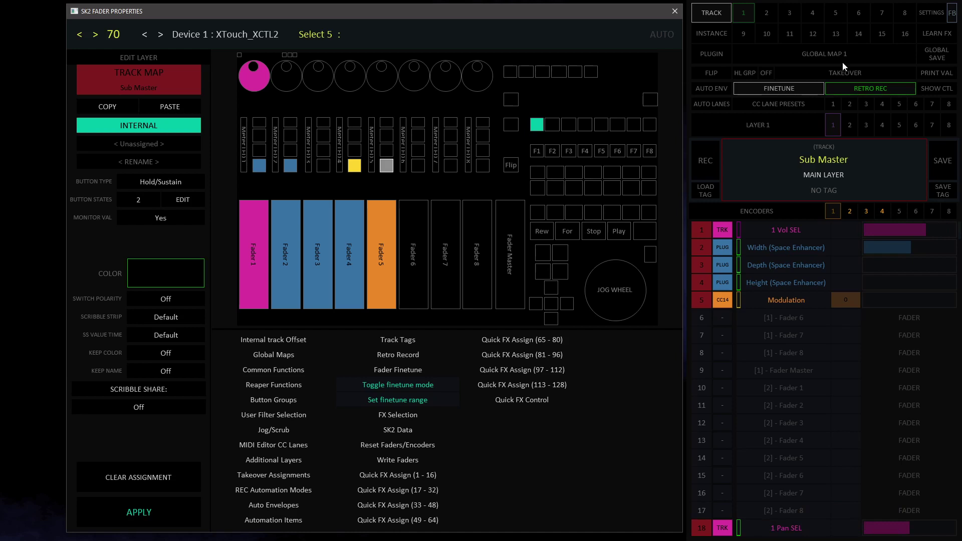
right_click(774, 86)
click(809, 90)
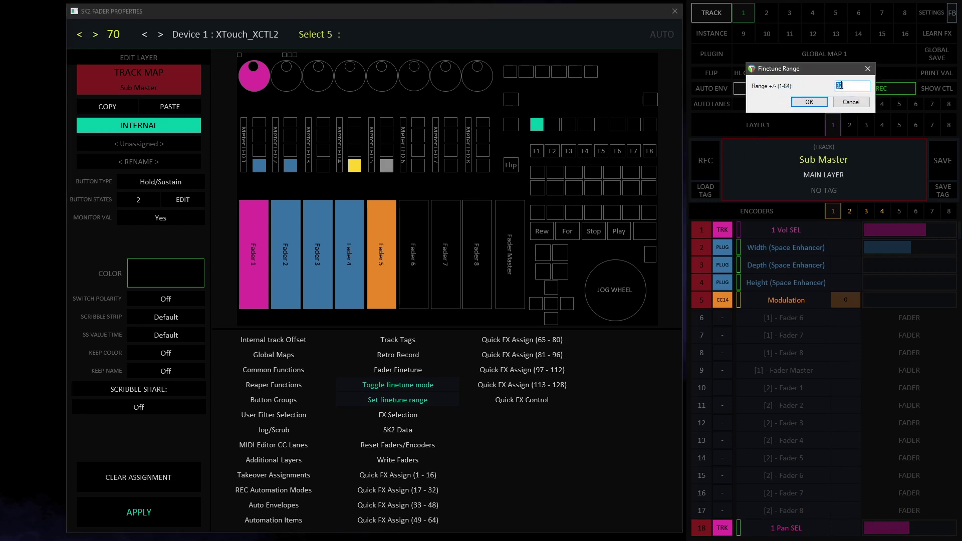
key(Return)
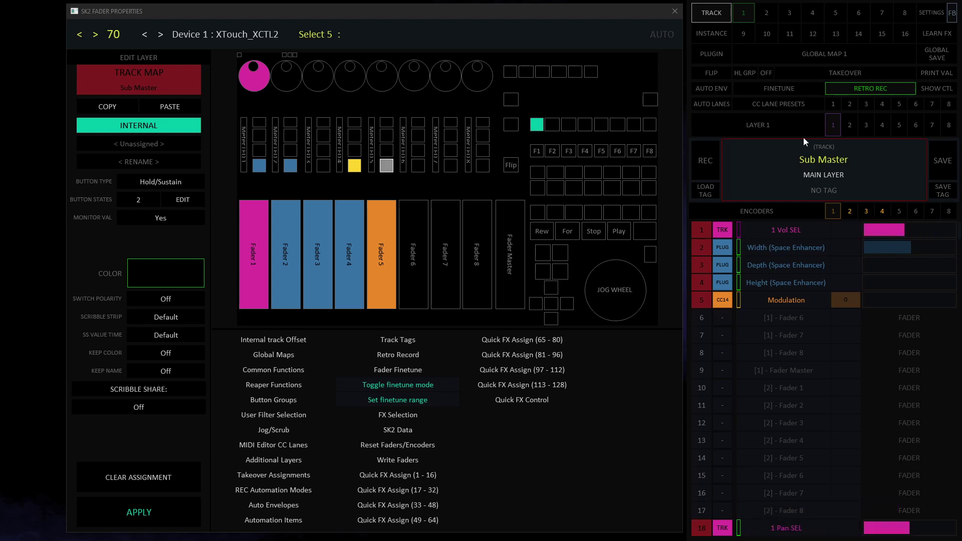
key(Escape)
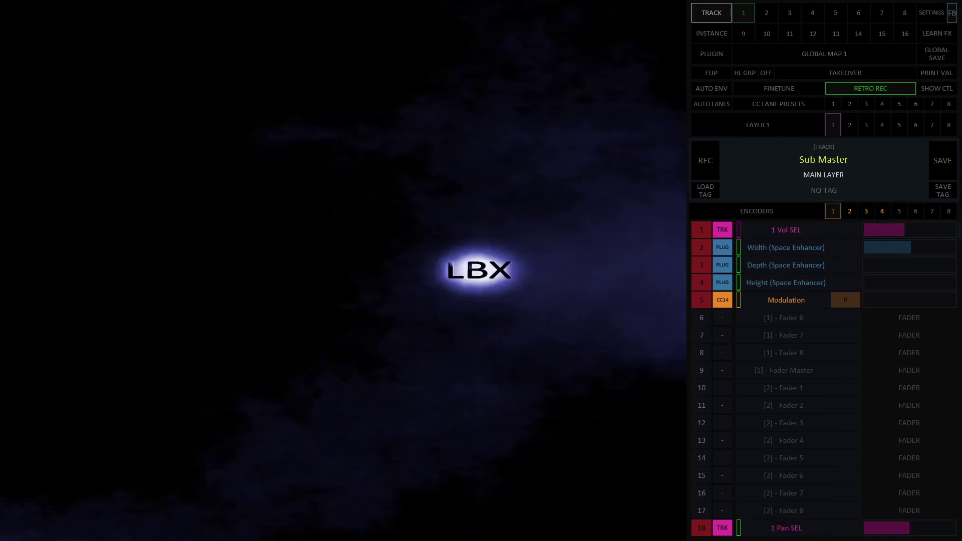
Review the feedback options and turn off Feedback to faders only when transport stopped.
click(954, 20)
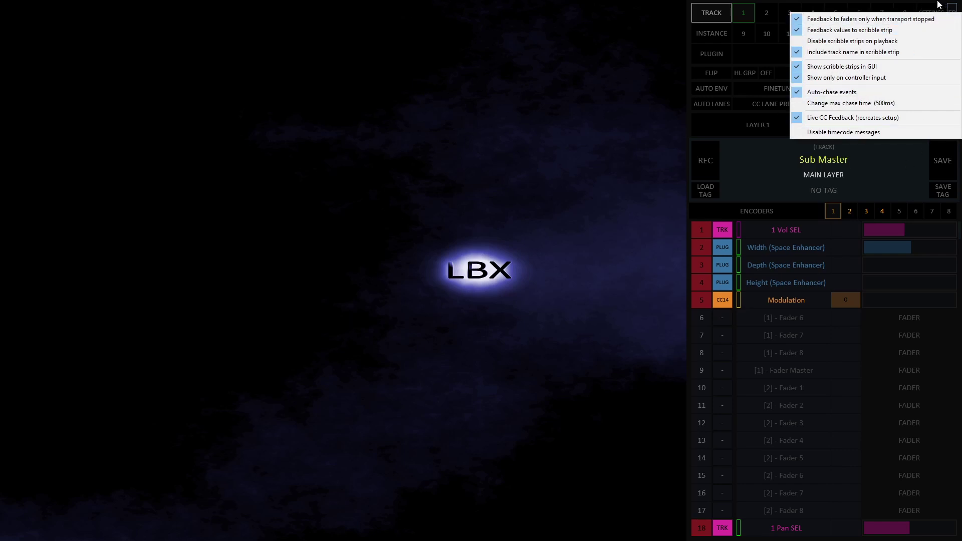
click(913, 3)
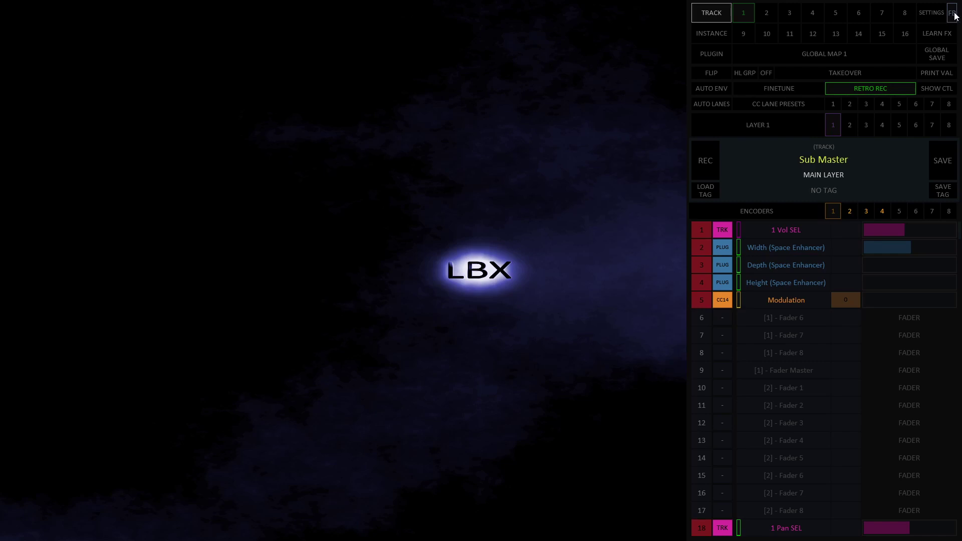
click(953, 18)
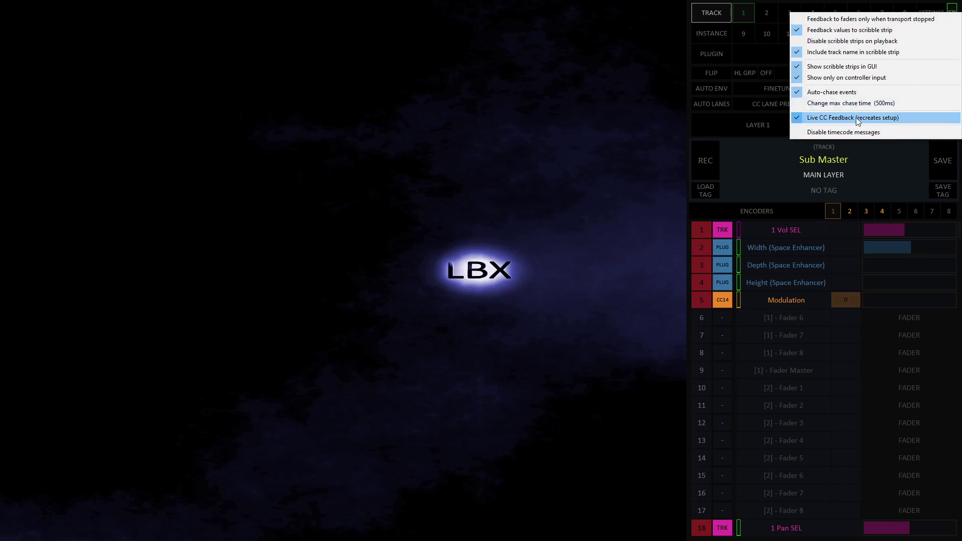
Turn Live CC Feedback off and back on in the feedback options.
click(894, 120)
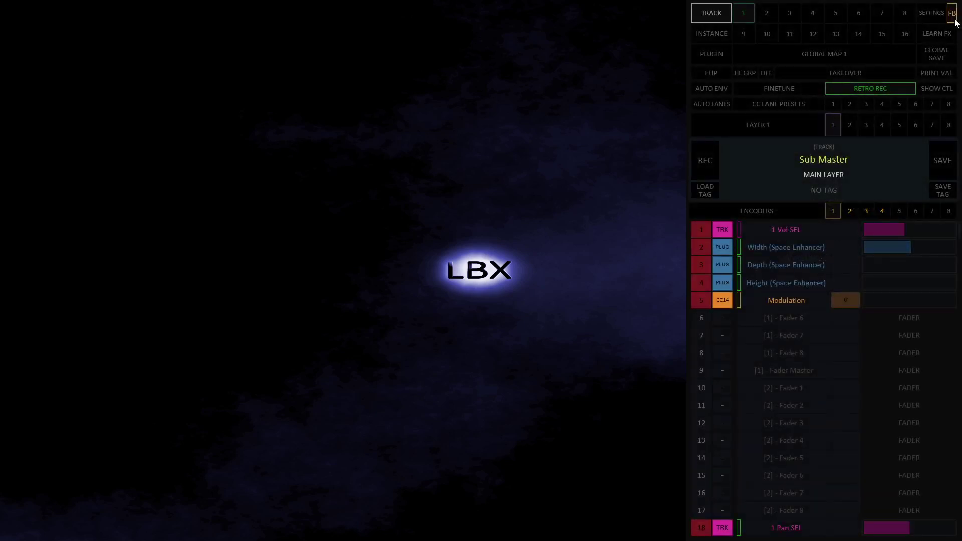
click(951, 14)
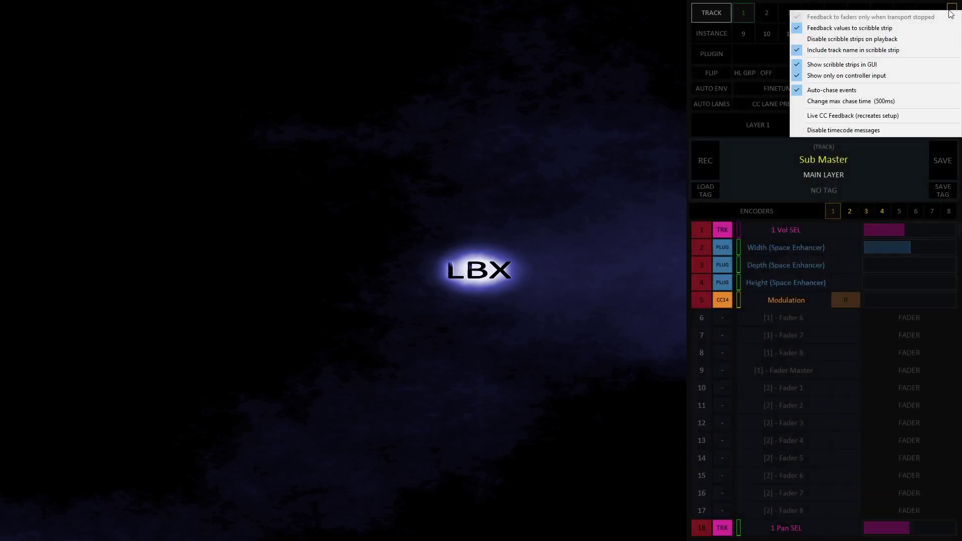
click(885, 115)
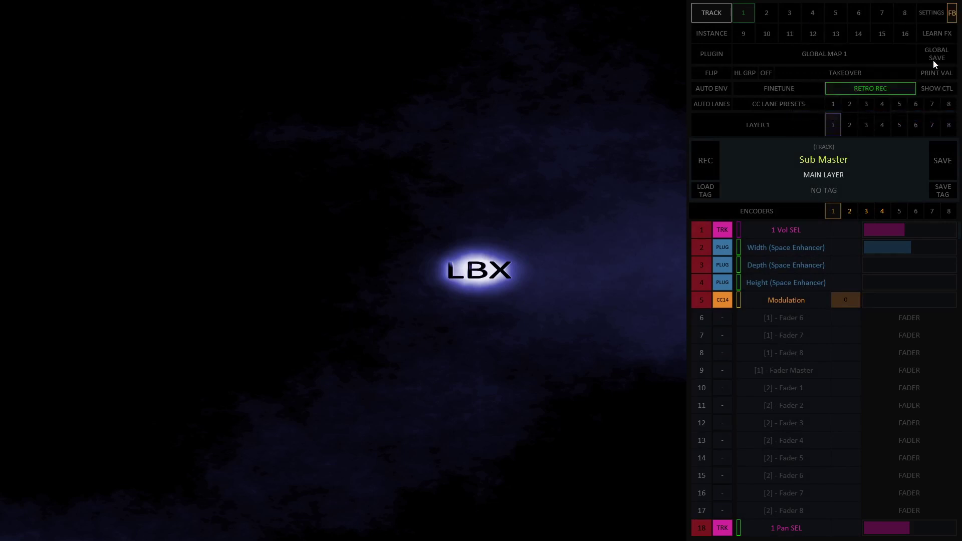
Review the fader feedback and scribble strip options, including feedback values, disabling on playback and track names.
click(950, 13)
click(934, 29)
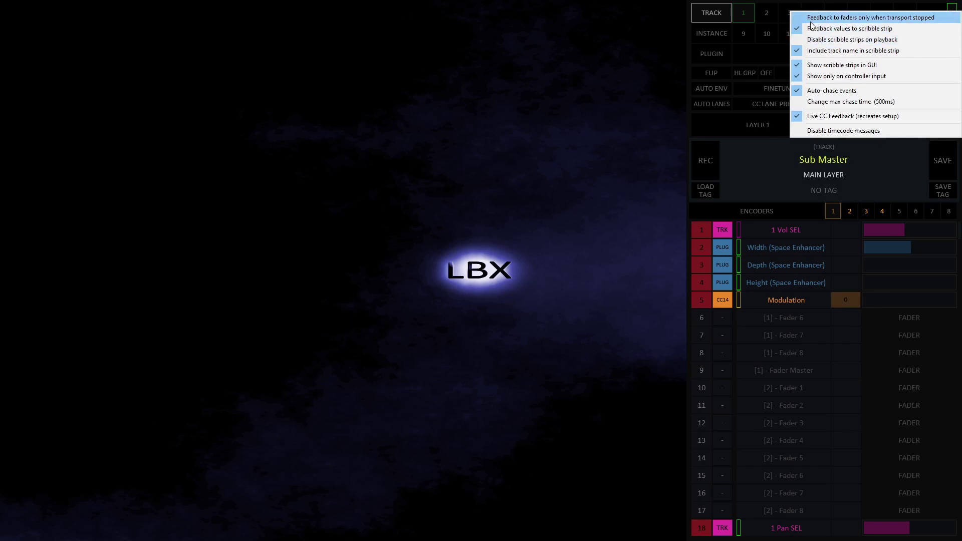
click(852, 31)
click(953, 13)
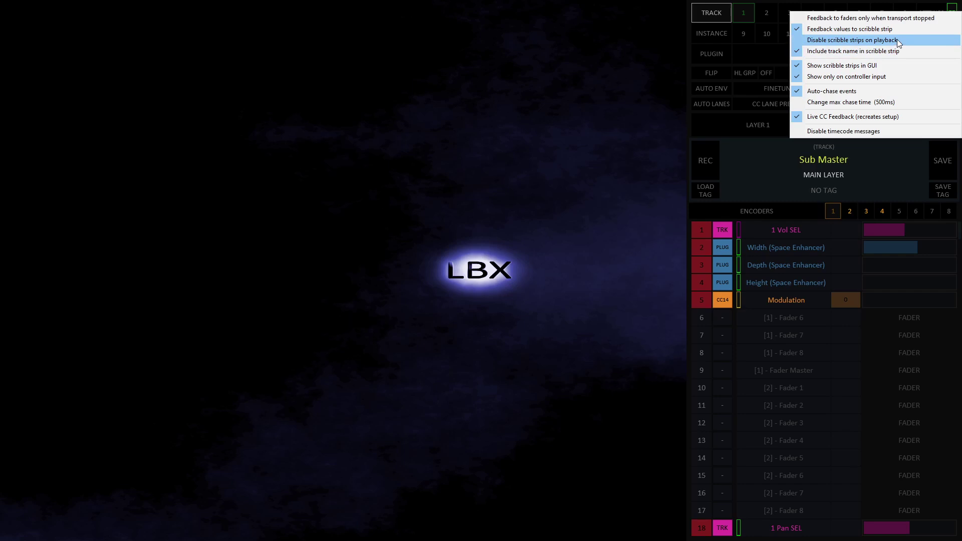
click(918, 50)
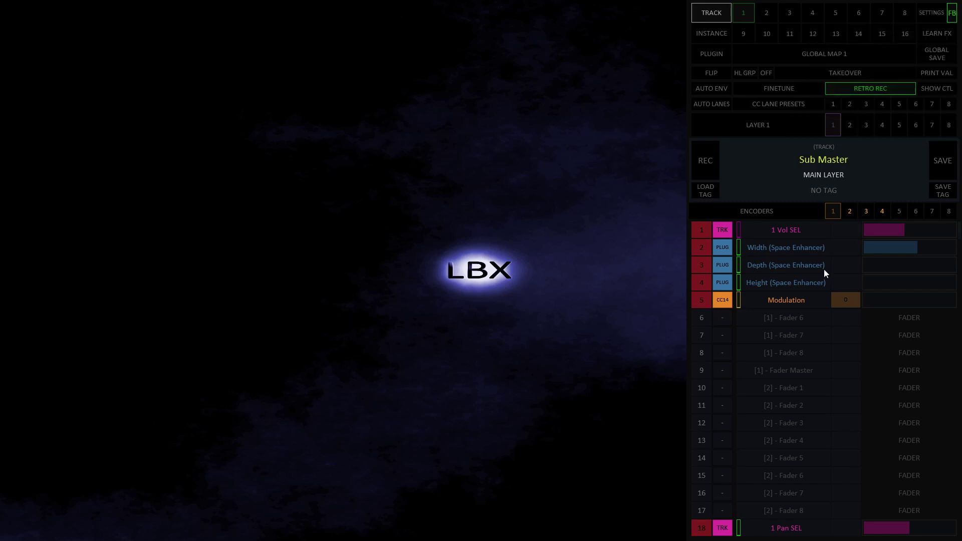